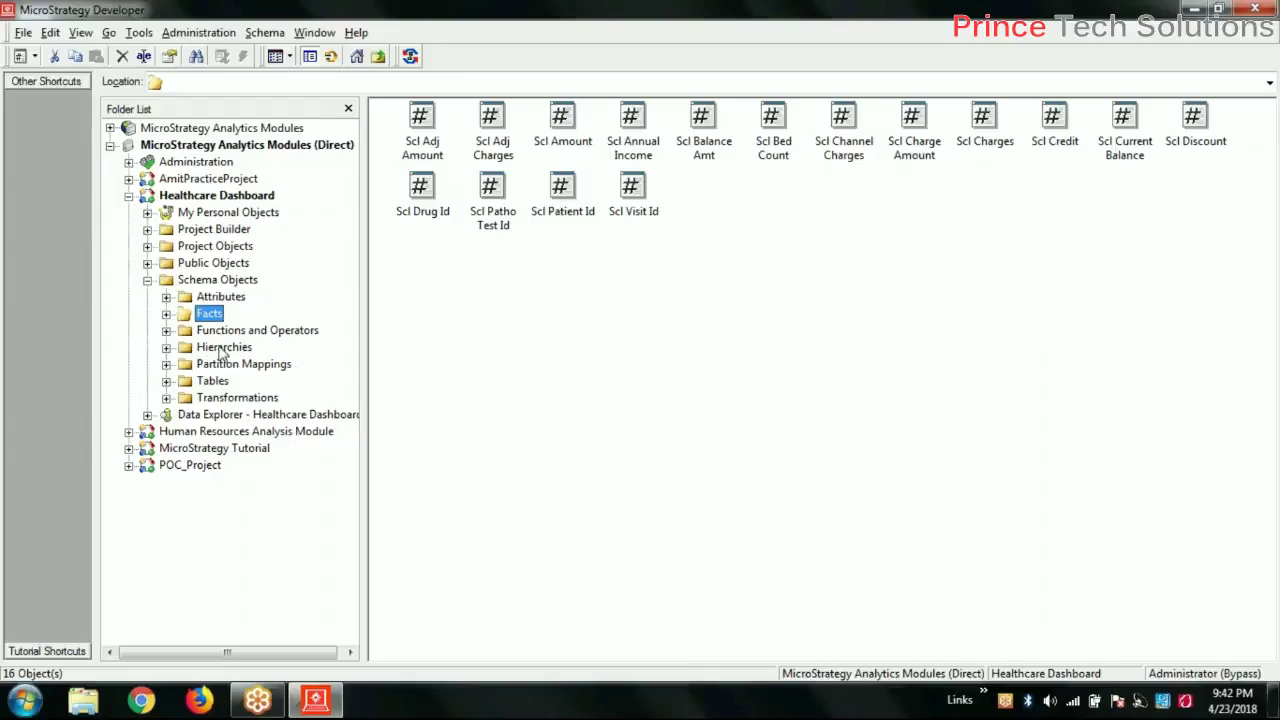
Step: Glance at the Hierarchies folder, then show the 31 attributes in the Attributes folder
{"action": "left_click", "coordinate": [222, 348]}
{"action": "left_click", "coordinate": [707, 424]}
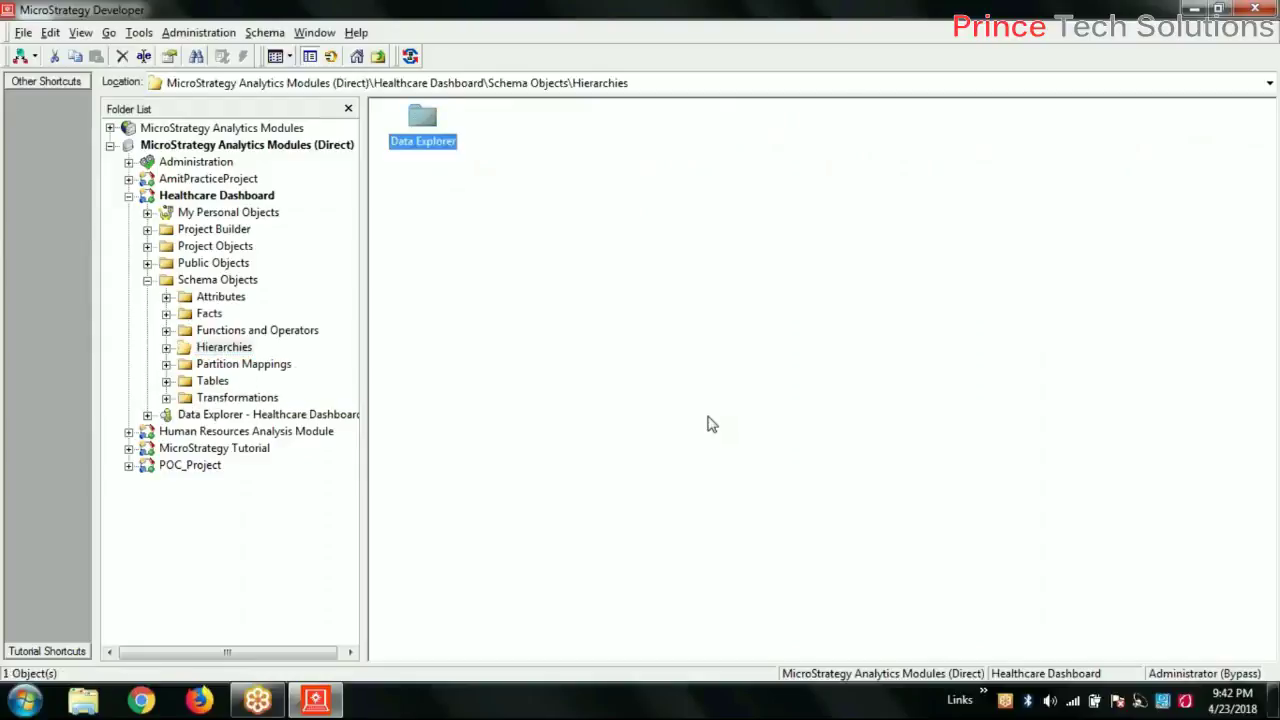
{"action": "right_click", "coordinate": [707, 424]}
{"action": "left_click", "coordinate": [515, 376]}
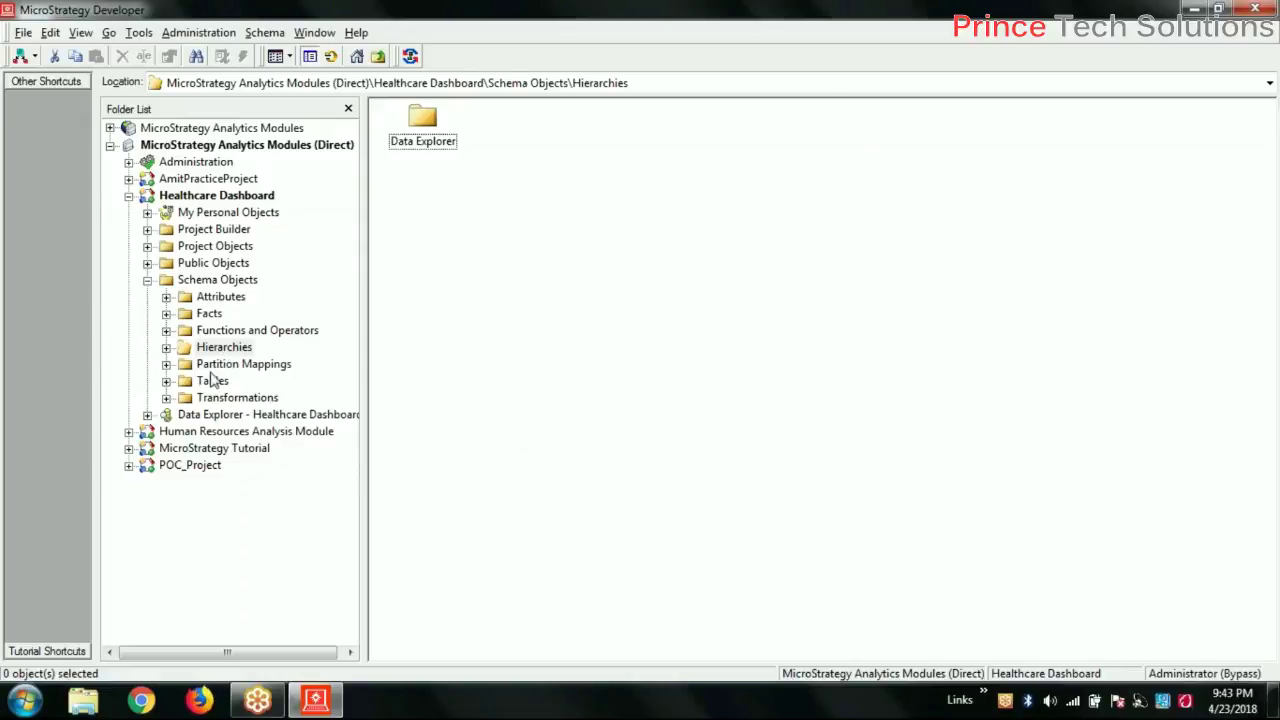
{"action": "left_click", "coordinate": [218, 297]}
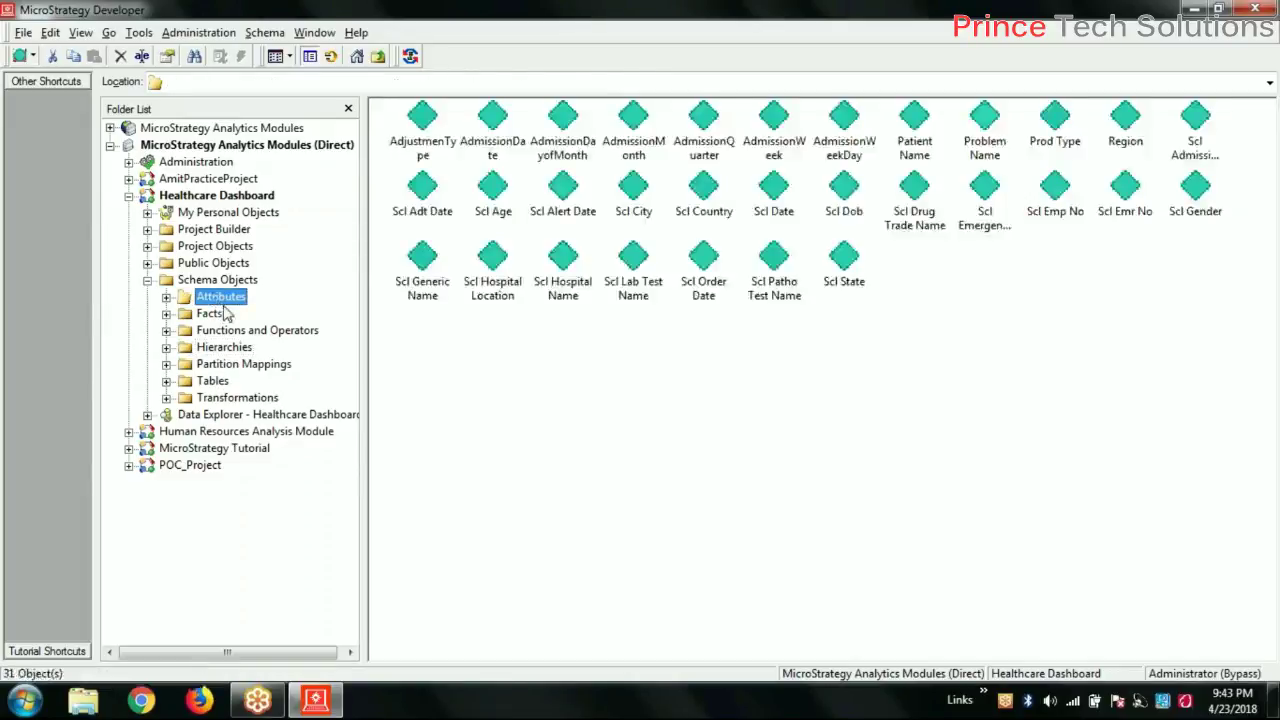
Step: Create a new attribute with T_SCL_INPATIENT_ADDS as the form expression's source table
{"action": "right_click", "coordinate": [551, 414]}
{"action": "mouse_move", "coordinate": [625, 537]}
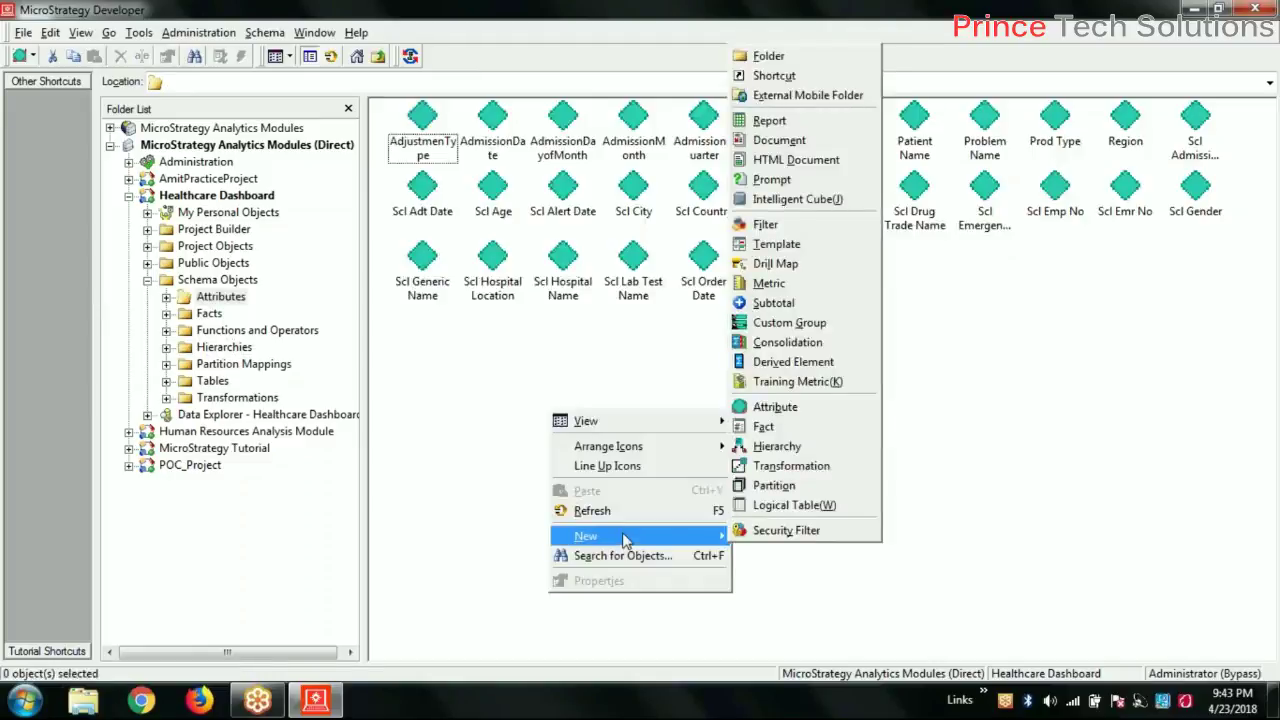
{"action": "left_click", "coordinate": [776, 407]}
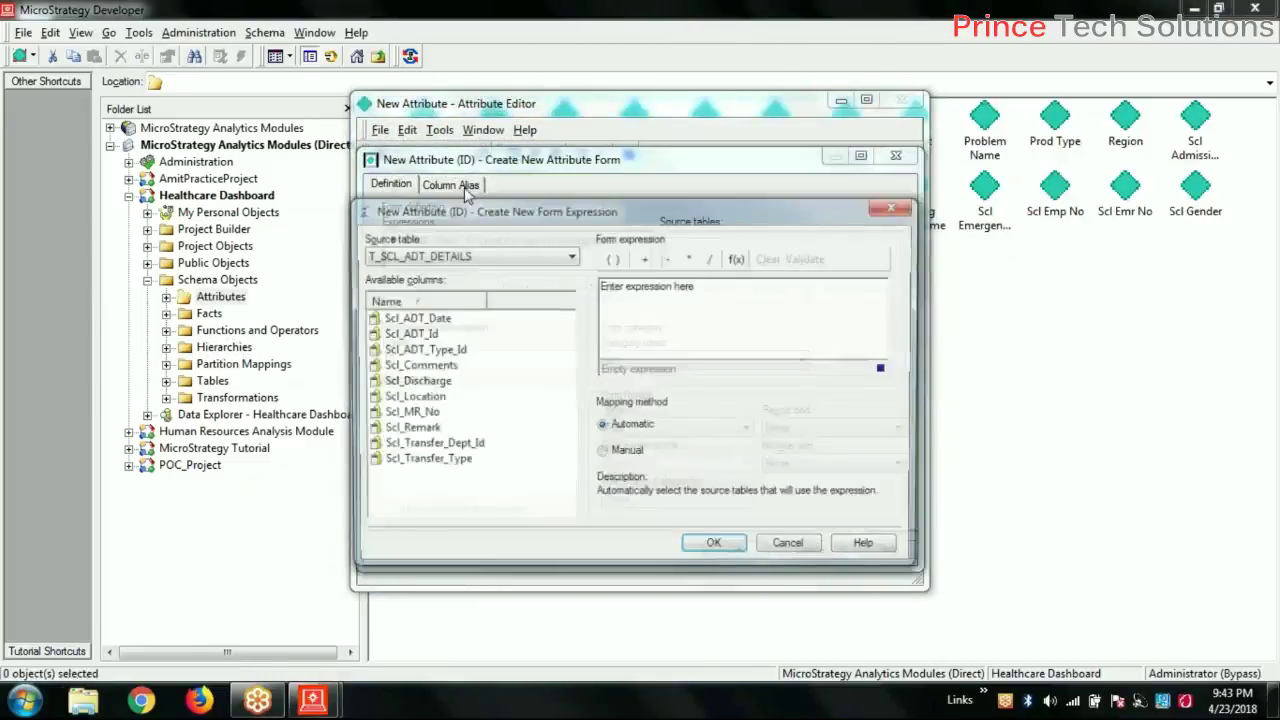
{"action": "left_click", "coordinate": [477, 256]}
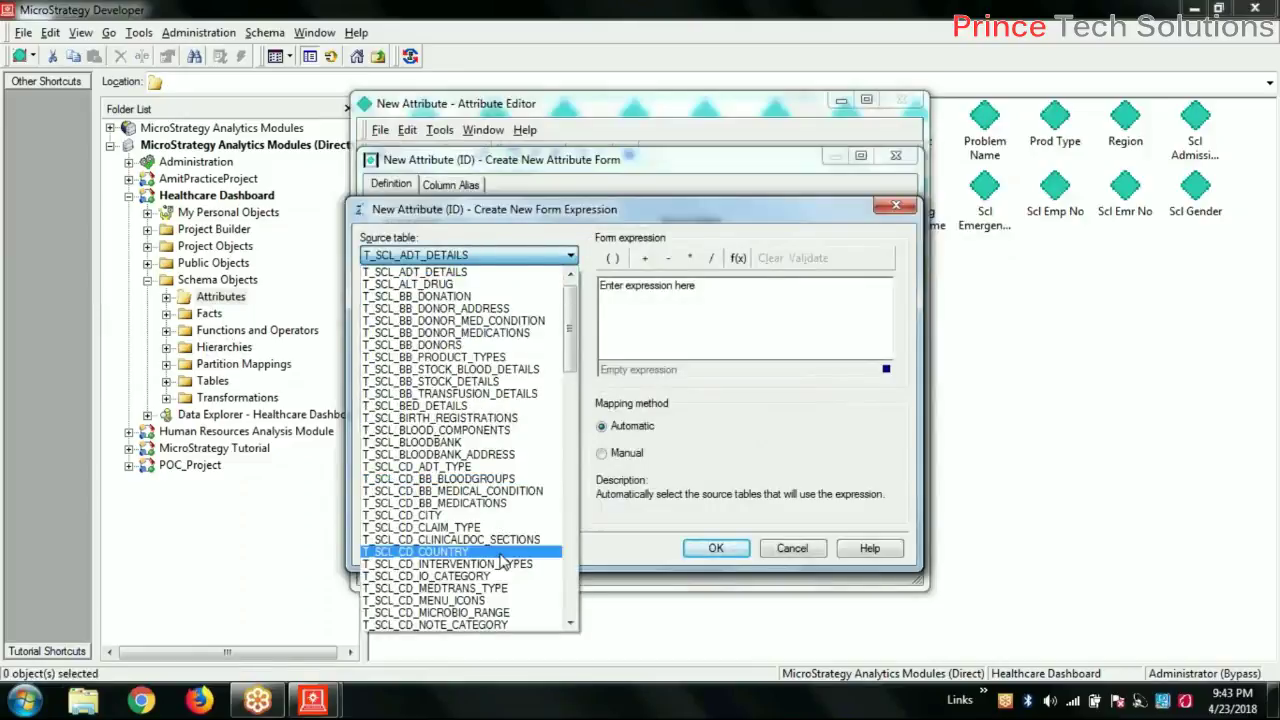
{"action": "scroll", "coordinate": [500, 578], "scroll_direction": "down", "scroll_amount": 3}
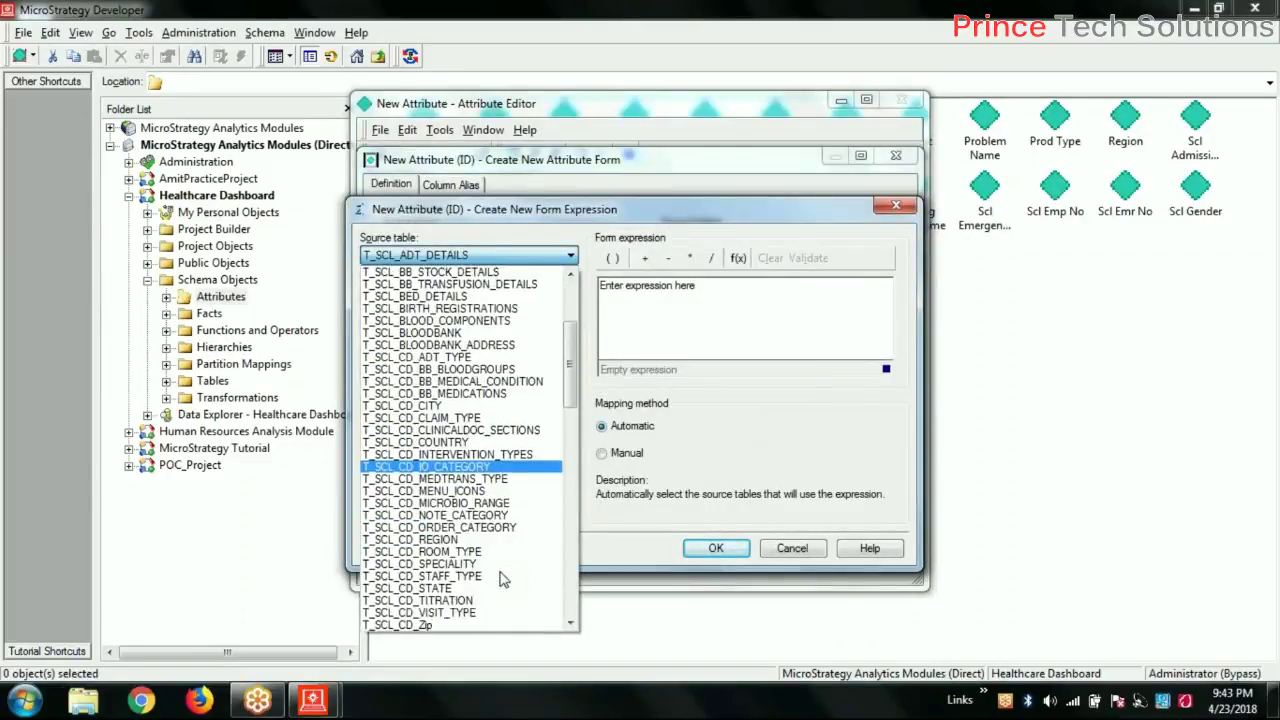
{"action": "scroll", "coordinate": [495, 580], "scroll_direction": "down", "scroll_amount": 1}
{"action": "scroll", "coordinate": [470, 590], "scroll_direction": "down", "scroll_amount": 4}
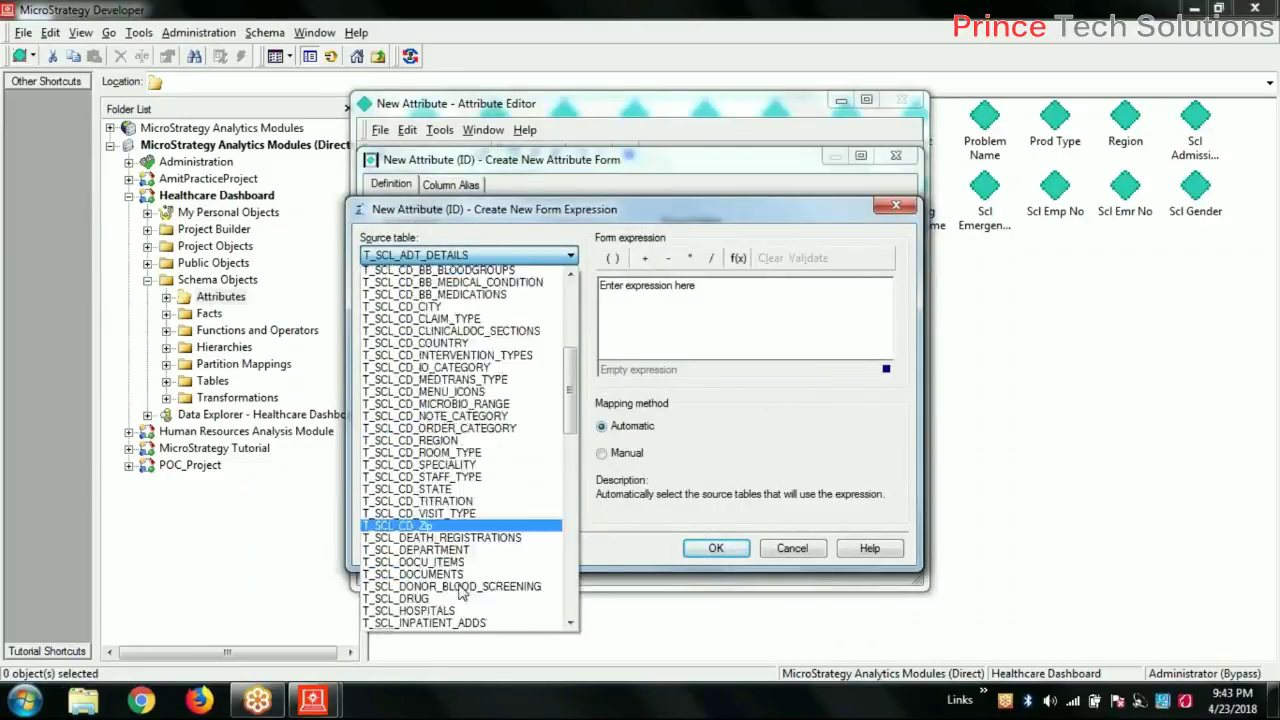
{"action": "scroll", "coordinate": [463, 592], "scroll_direction": "down", "scroll_amount": 1}
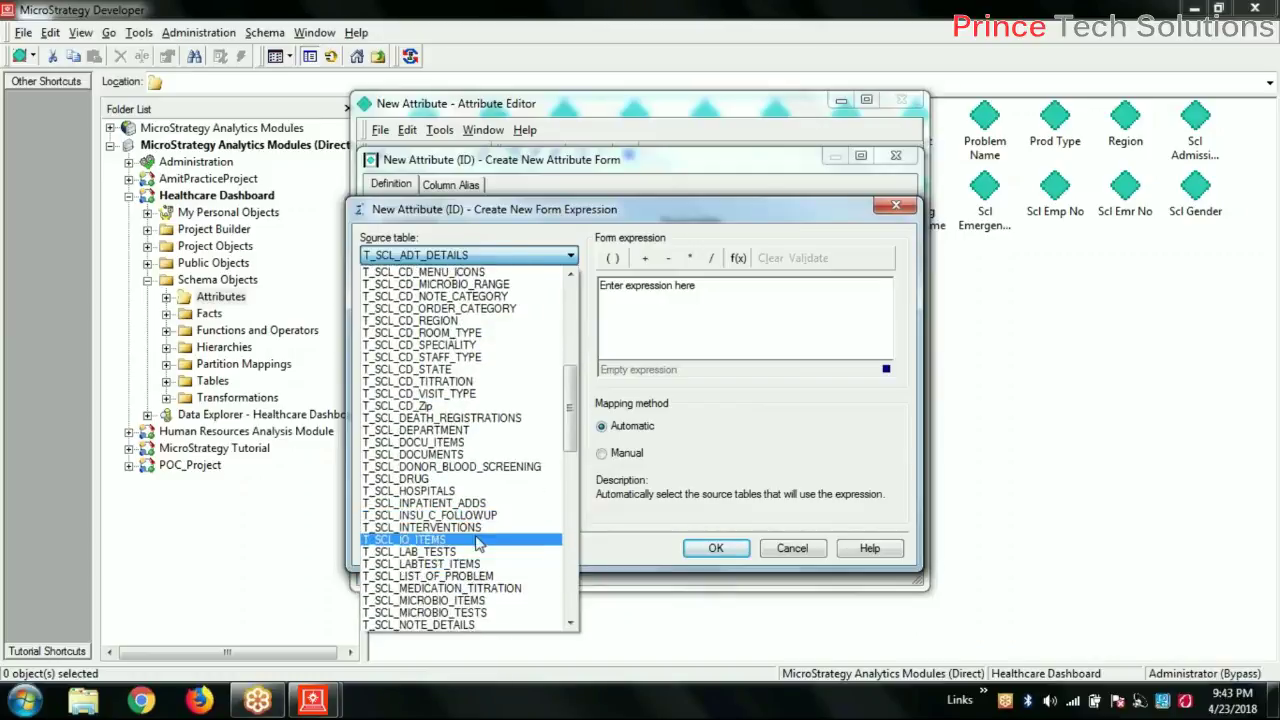
{"action": "left_click", "coordinate": [484, 503]}
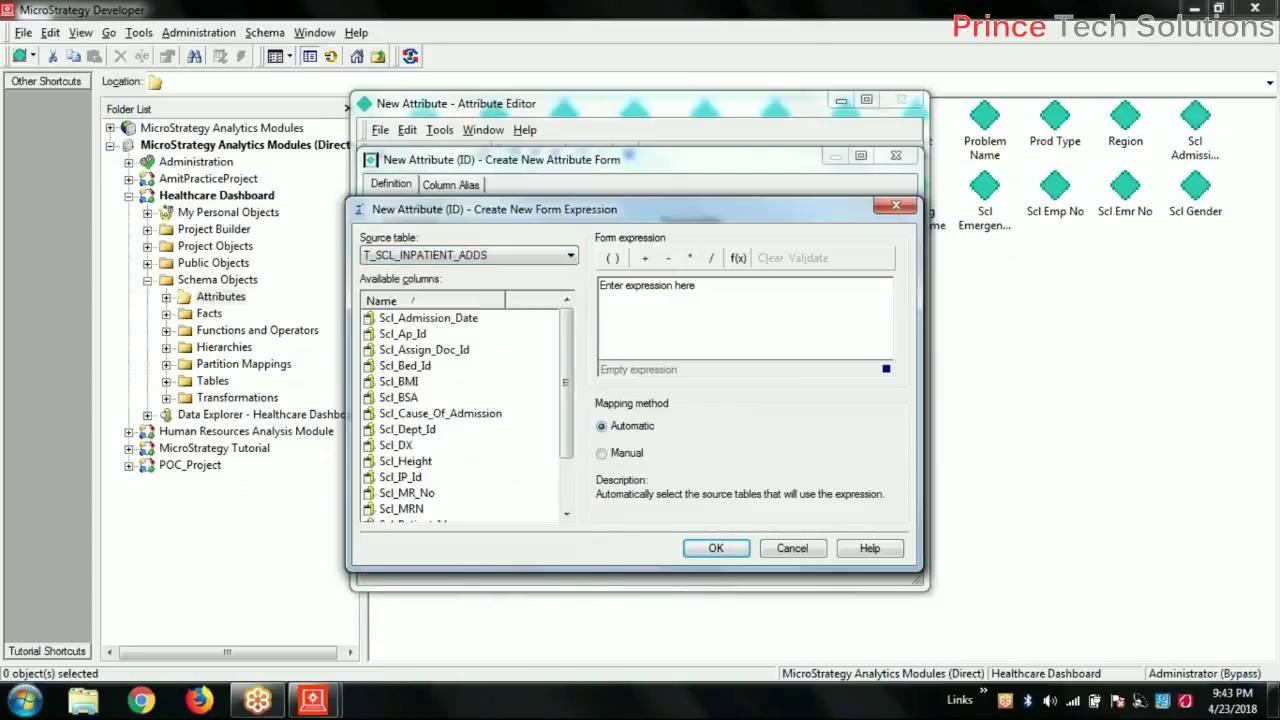
Step: Build the ID form expression Year(Scl_Admission_Date) from the Date and Time functions and accept it
{"action": "left_click", "coordinate": [744, 260]}
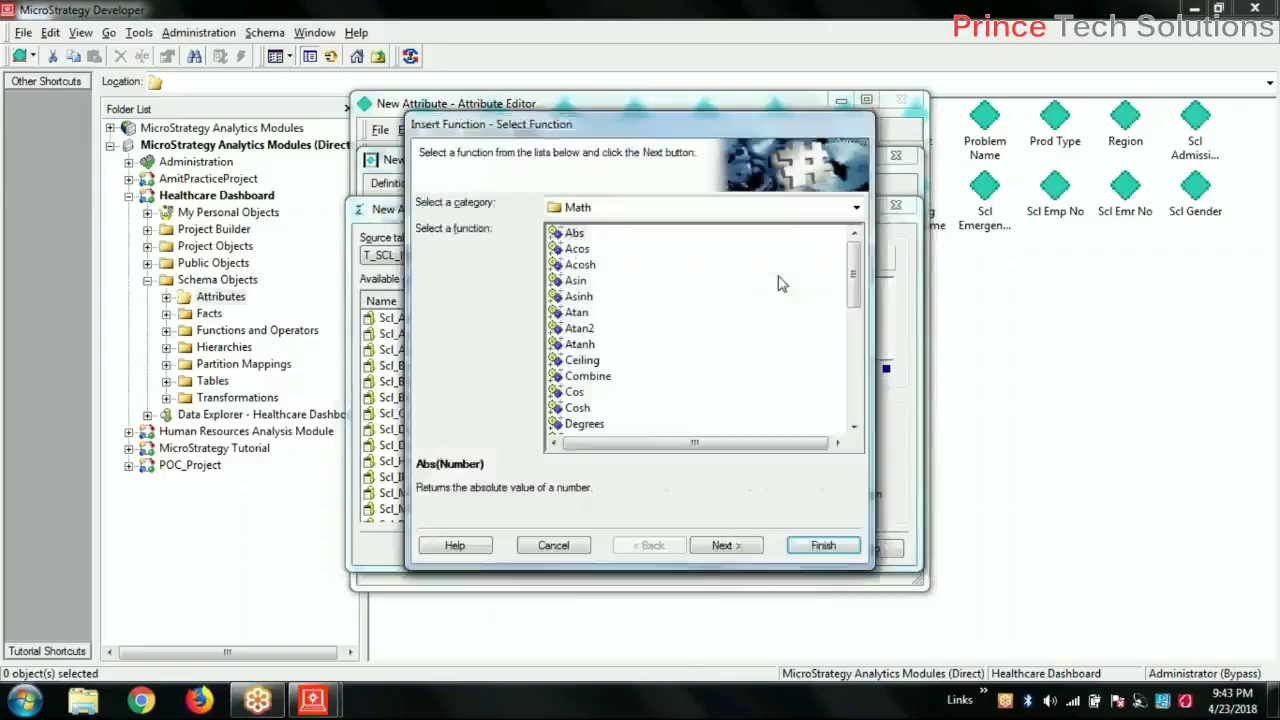
{"action": "left_click", "coordinate": [856, 209]}
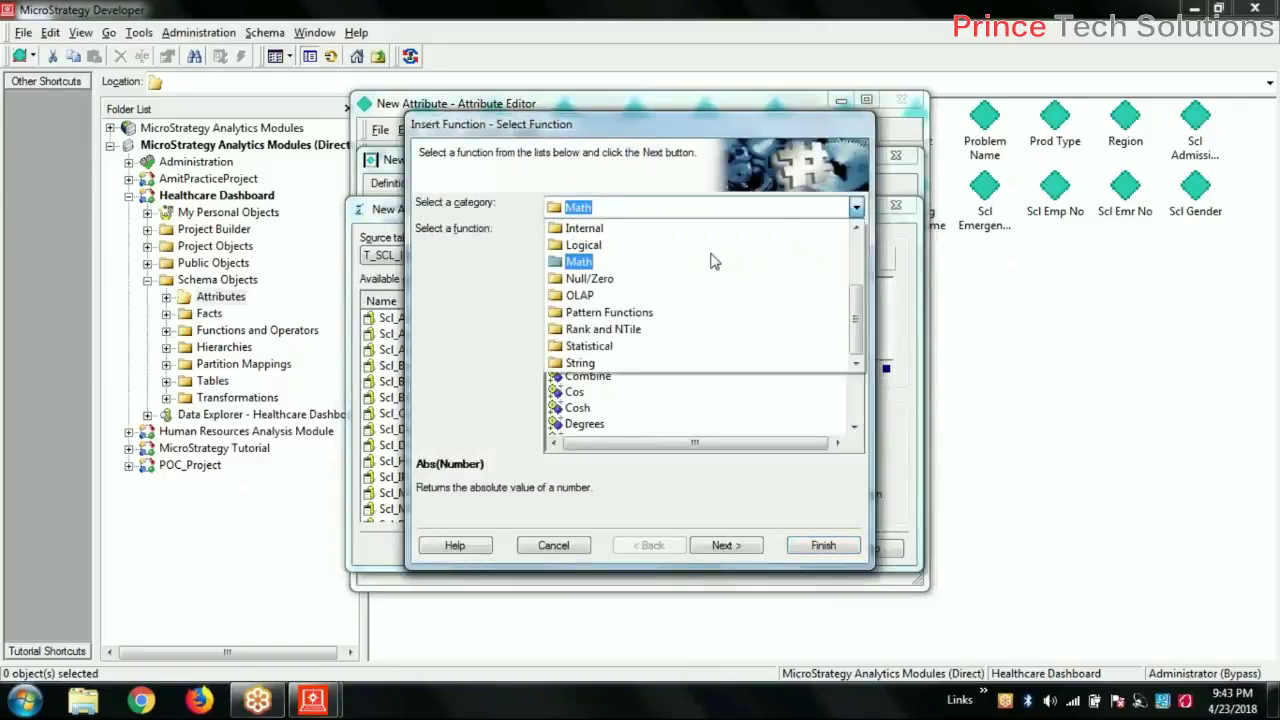
{"action": "scroll", "coordinate": [716, 262], "scroll_direction": "up", "scroll_amount": 2}
{"action": "left_click", "coordinate": [685, 293]}
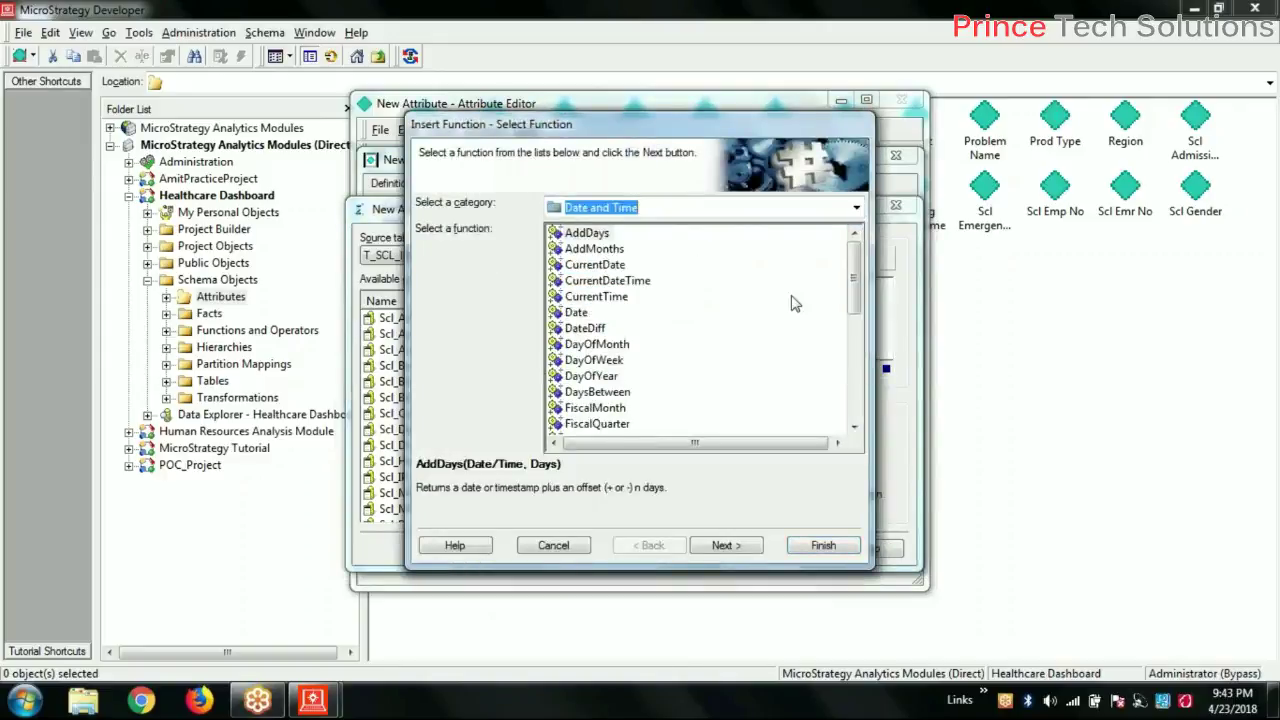
{"action": "left_click_drag", "start_coordinate": [852, 298], "coordinate": [858, 398]}
{"action": "left_click", "coordinate": [578, 392]}
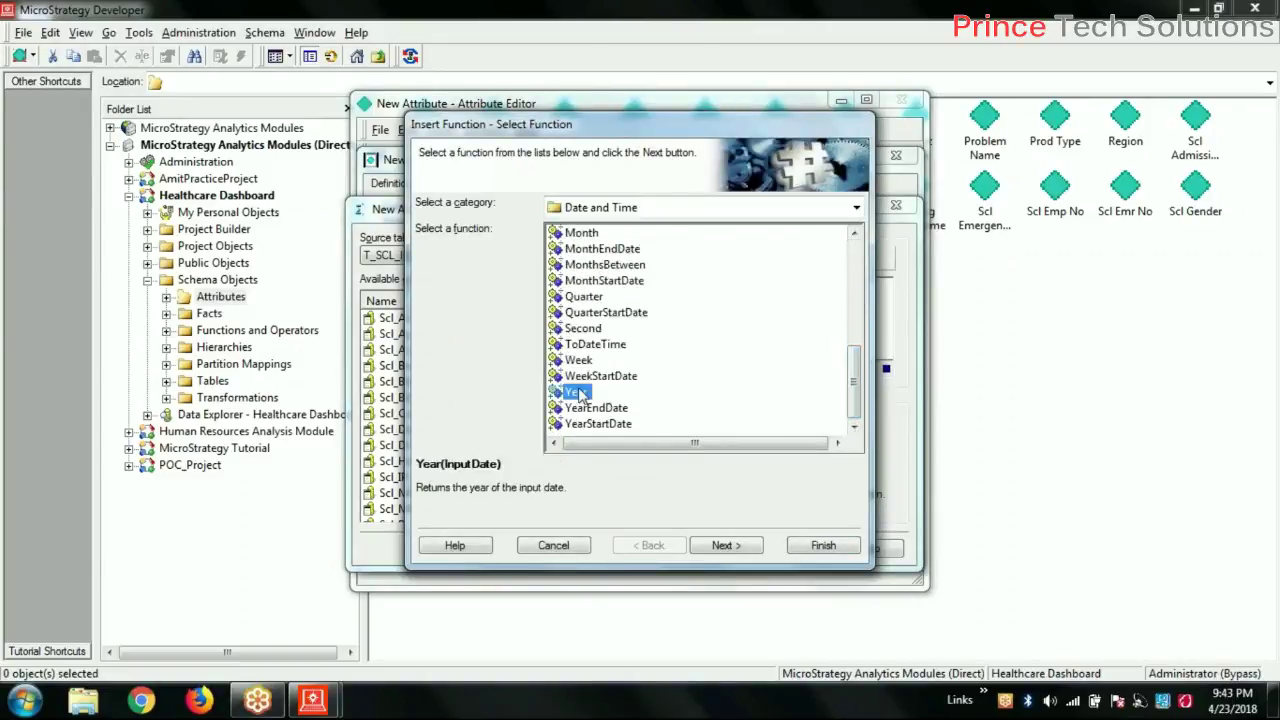
{"action": "left_click", "coordinate": [727, 548]}
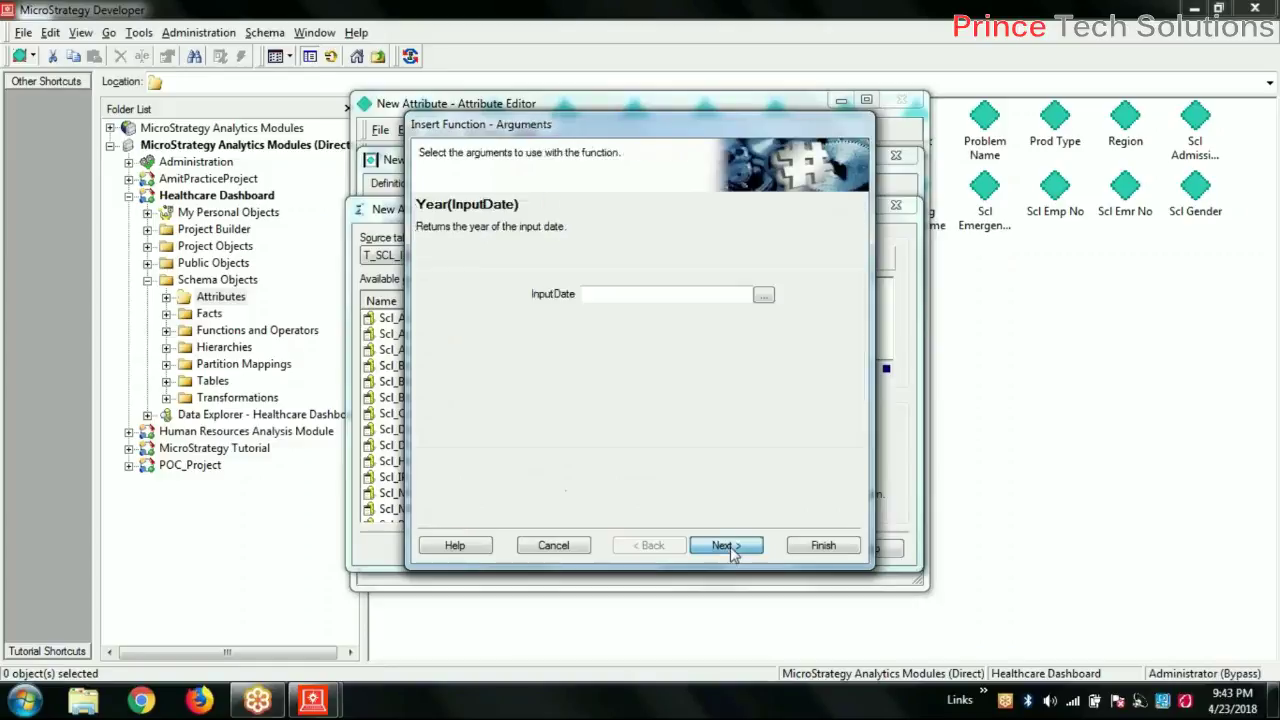
{"action": "left_click", "coordinate": [763, 299]}
{"action": "left_click", "coordinate": [487, 234]}
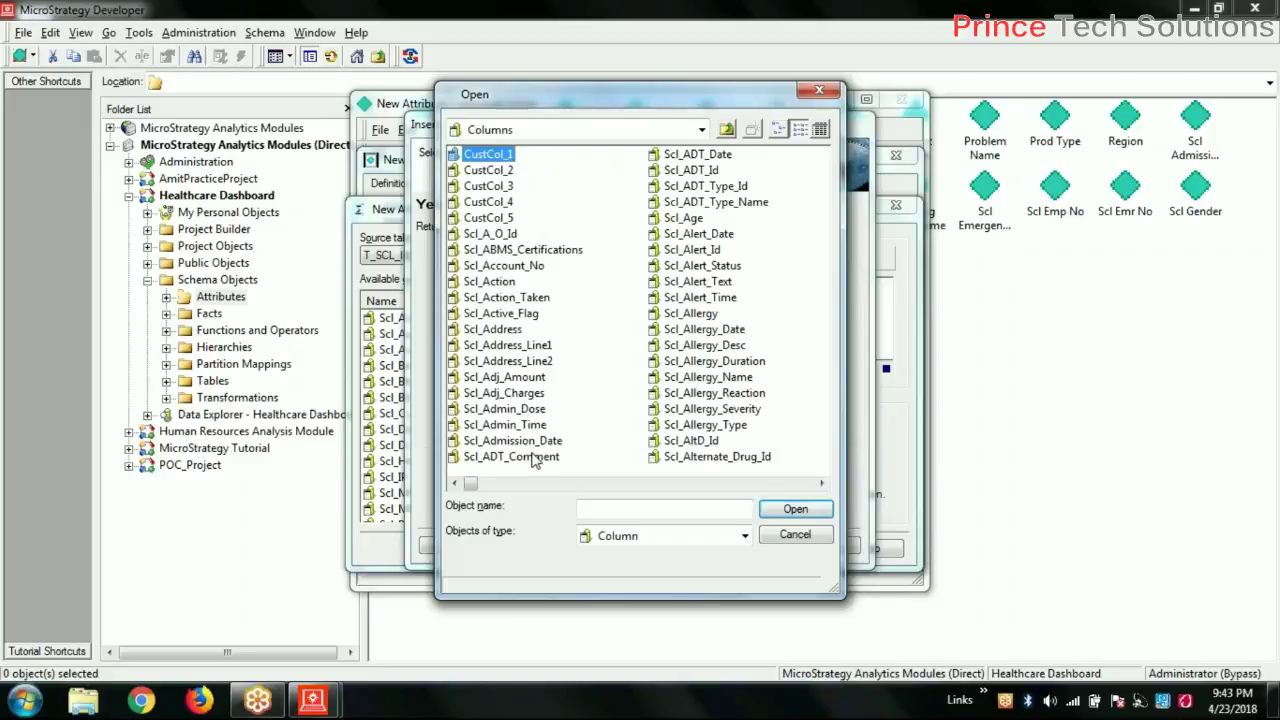
{"action": "double_click", "coordinate": [530, 442]}
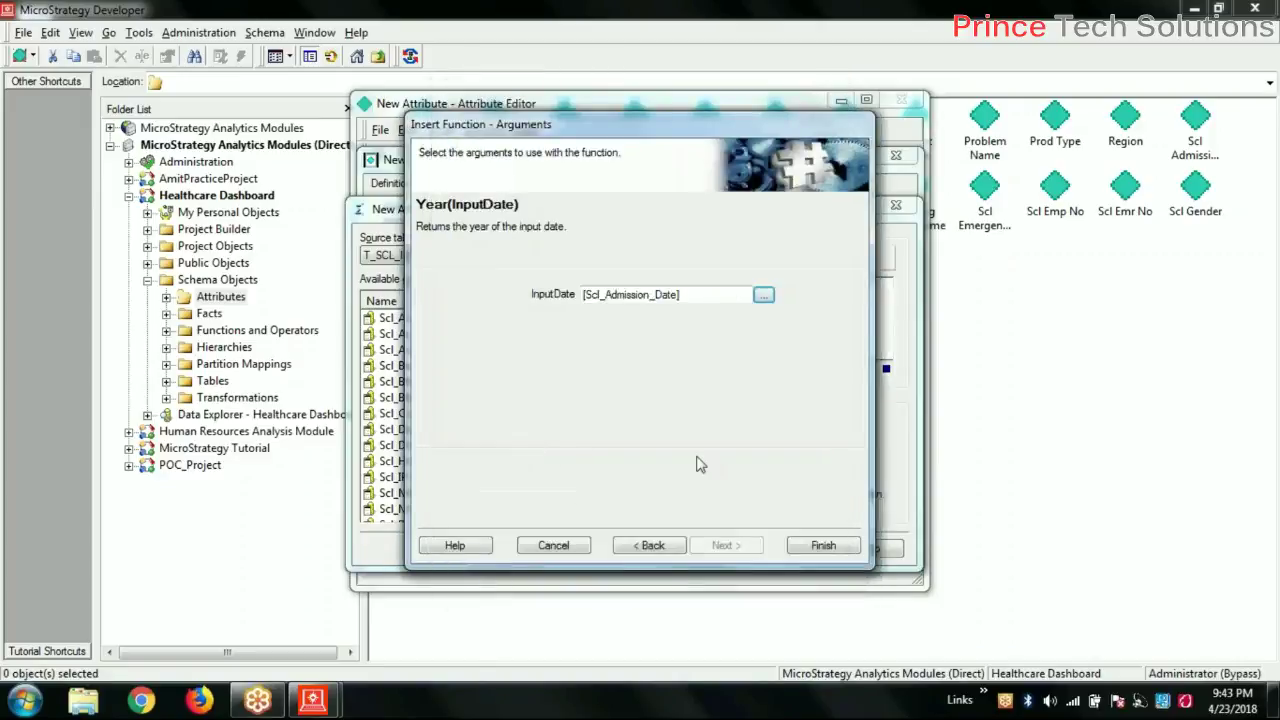
{"action": "left_click", "coordinate": [820, 545]}
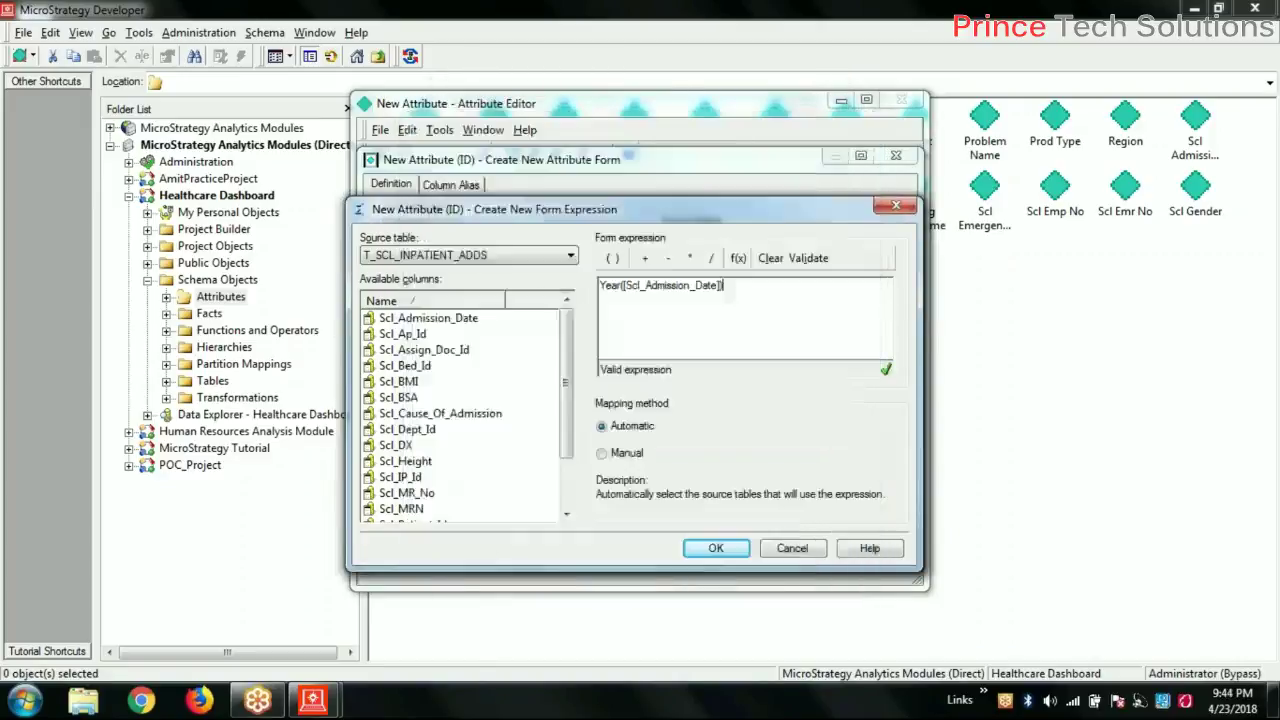
{"action": "left_click", "coordinate": [718, 549]}
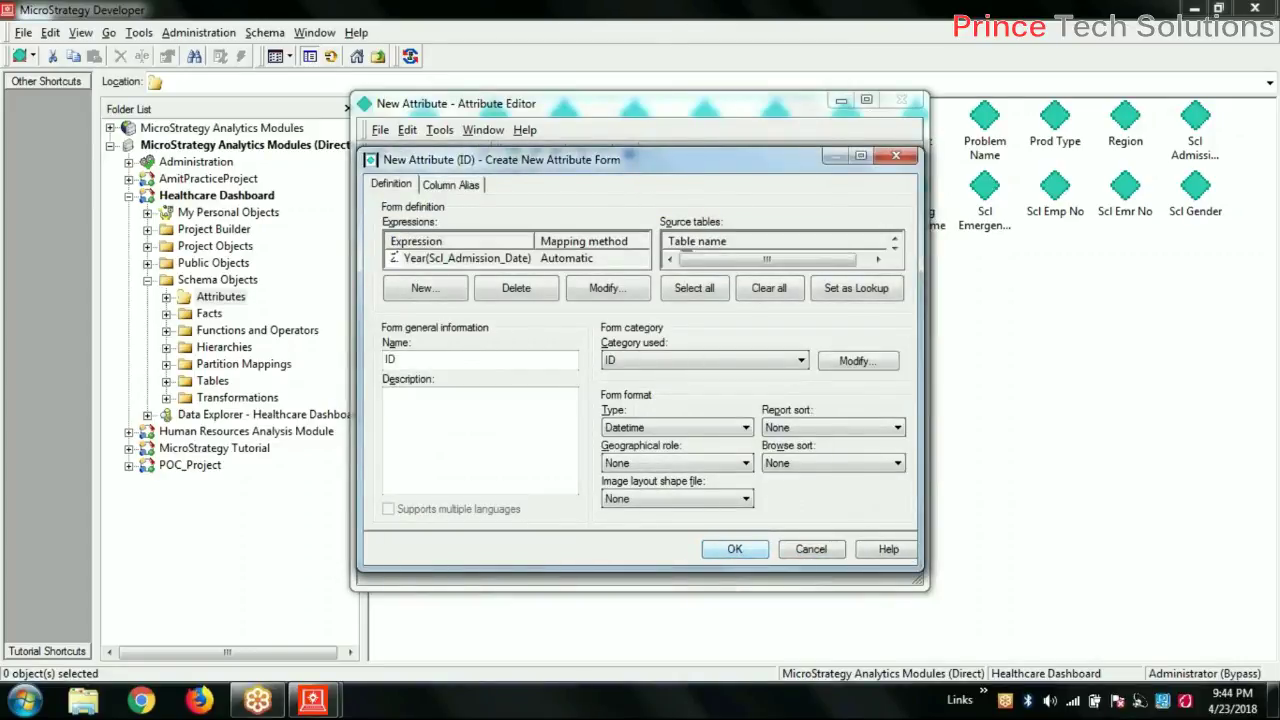
Step: Save the new attribute as AdmissionYear and refresh the Attributes list to show it
{"action": "left_click", "coordinate": [727, 553]}
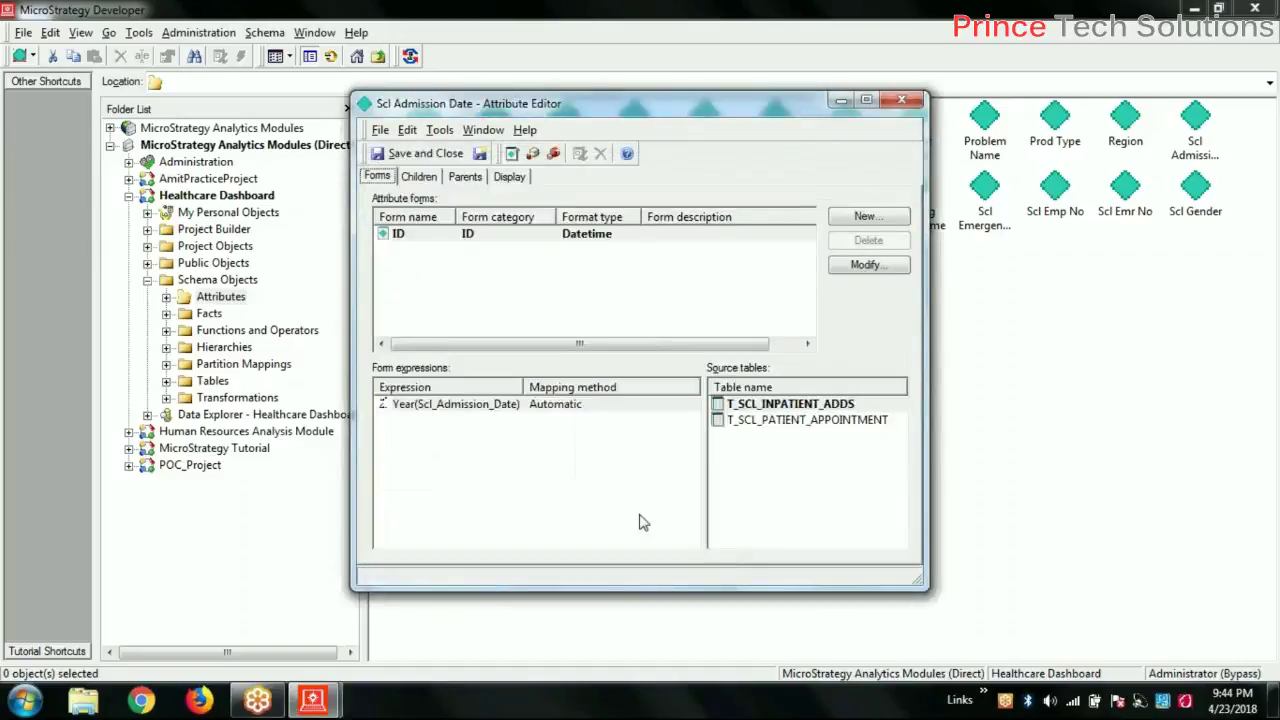
{"action": "left_click", "coordinate": [427, 154]}
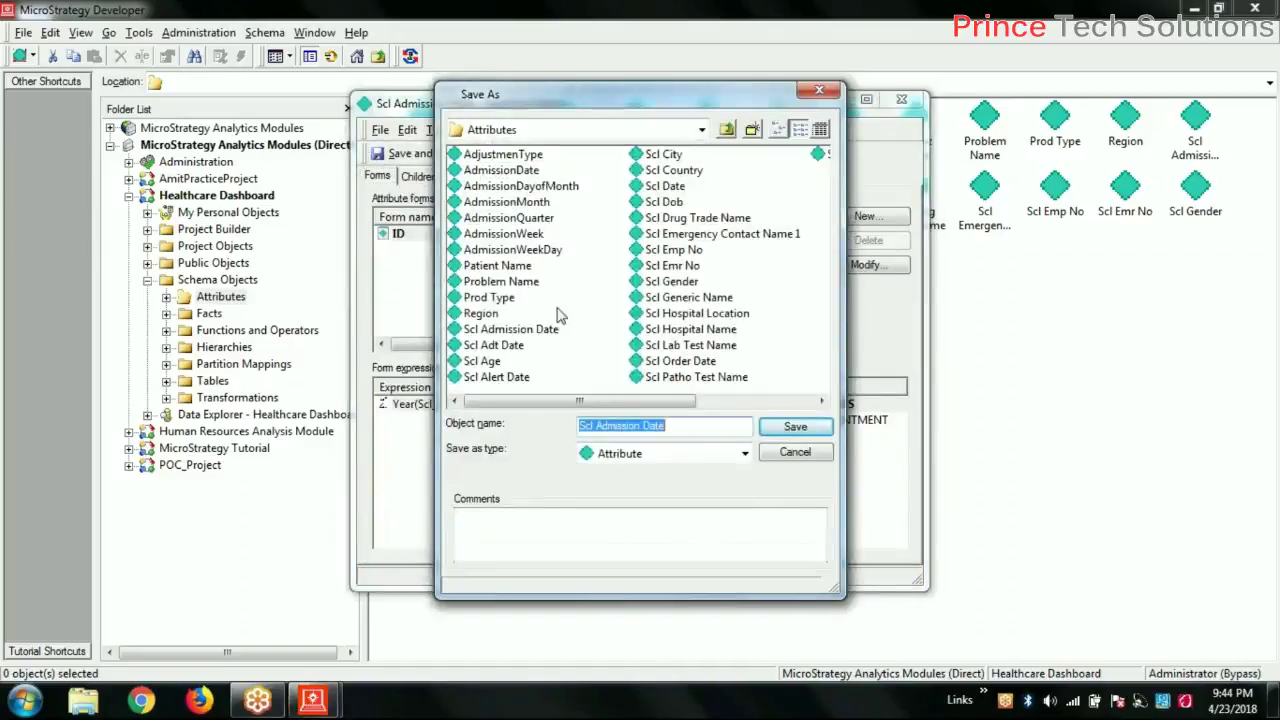
{"action": "left_click", "coordinate": [678, 429]}
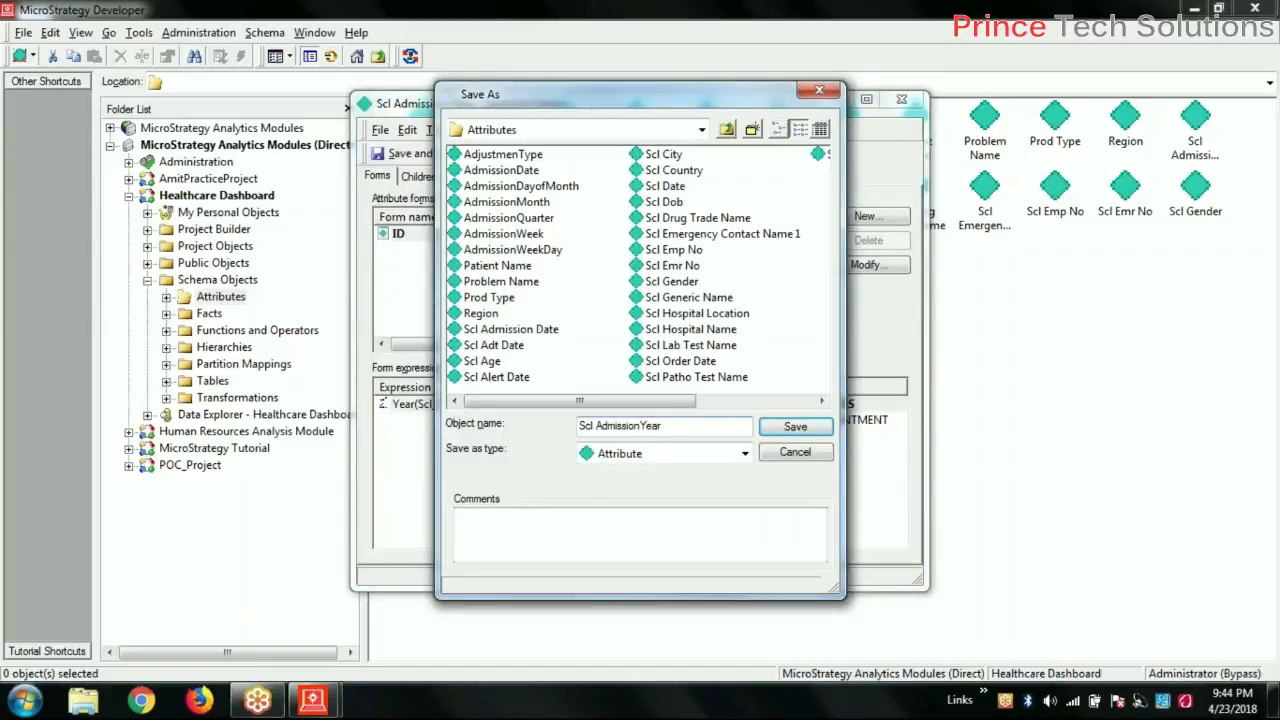
{"action": "key", "text": "Delete"}
{"action": "key", "text": "Delete"}
{"action": "key", "text": "Delete"}
{"action": "key", "text": "Delete"}
{"action": "left_click", "coordinate": [796, 428]}
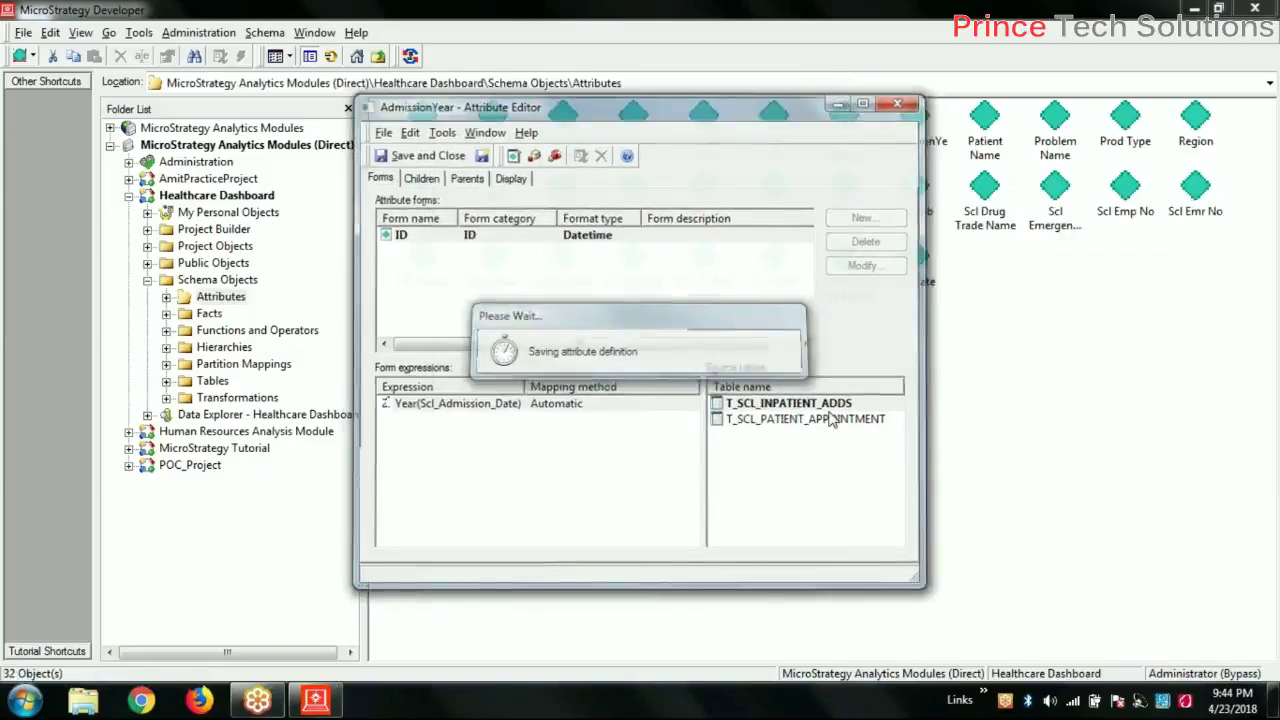
{"action": "right_click", "coordinate": [793, 430]}
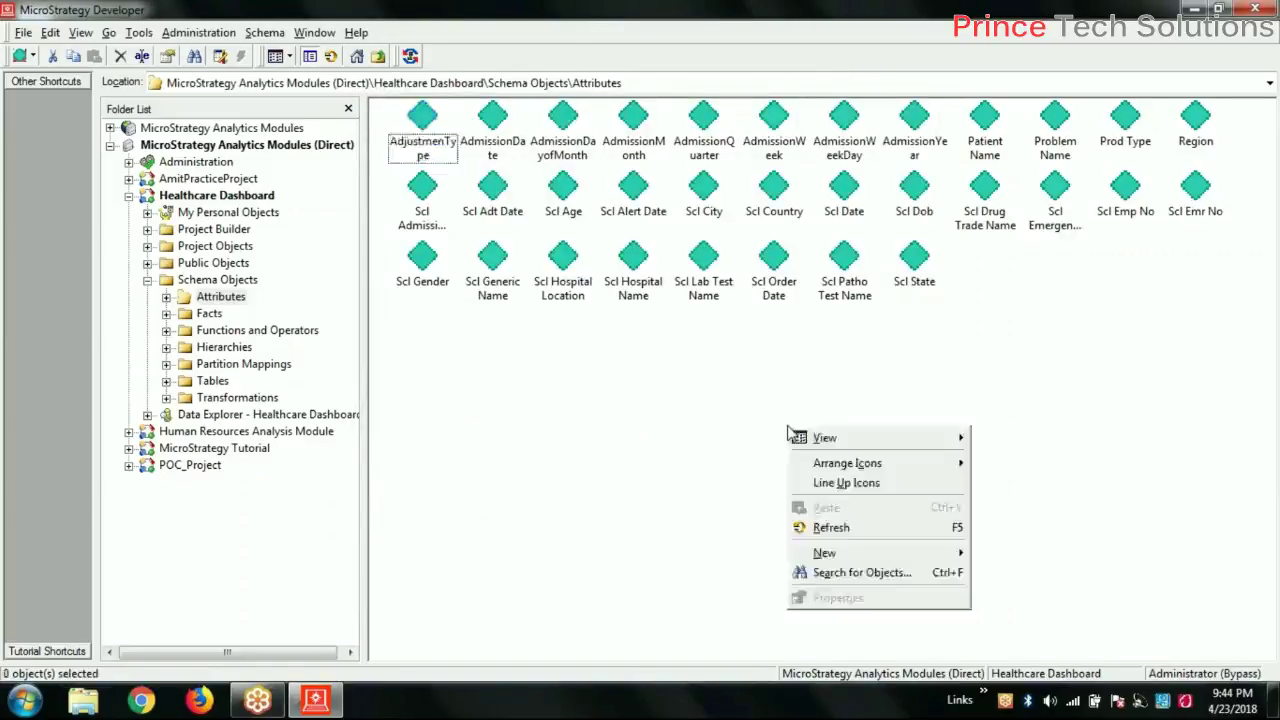
{"action": "left_click", "coordinate": [857, 524]}
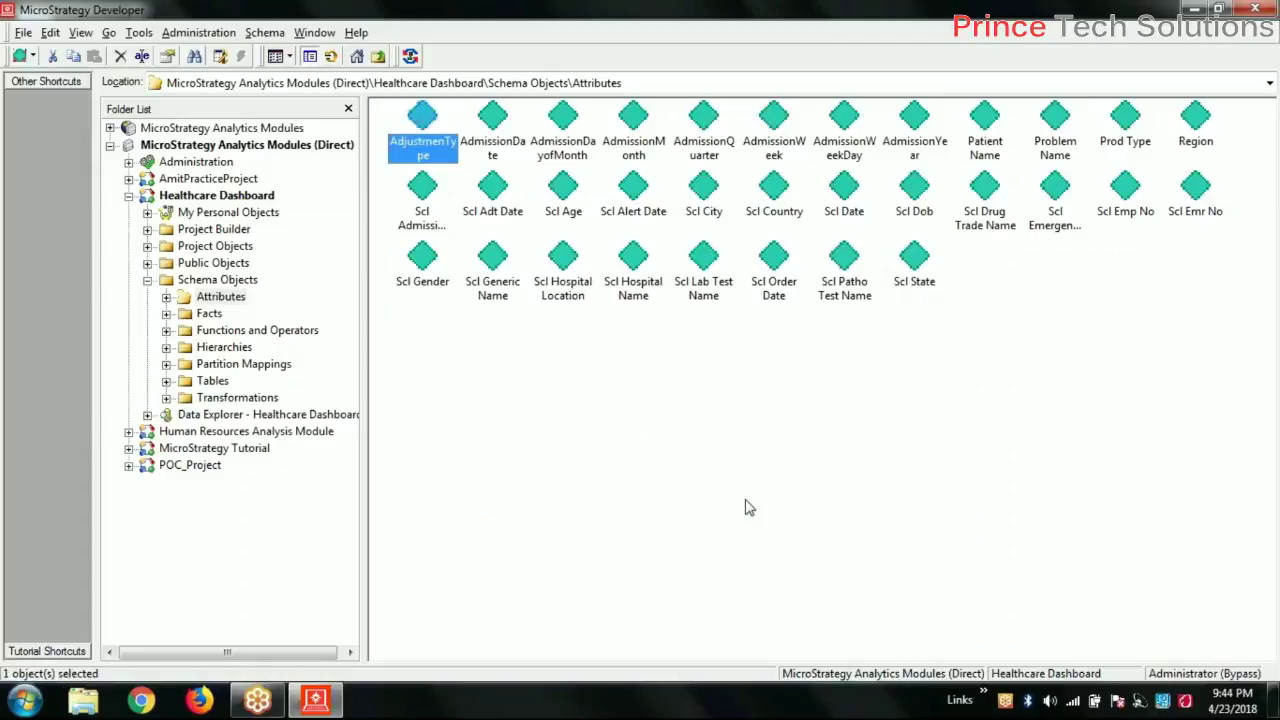
Step: Select the Hierarchies folder and create a new hierarchy there
{"action": "left_click", "coordinate": [232, 364]}
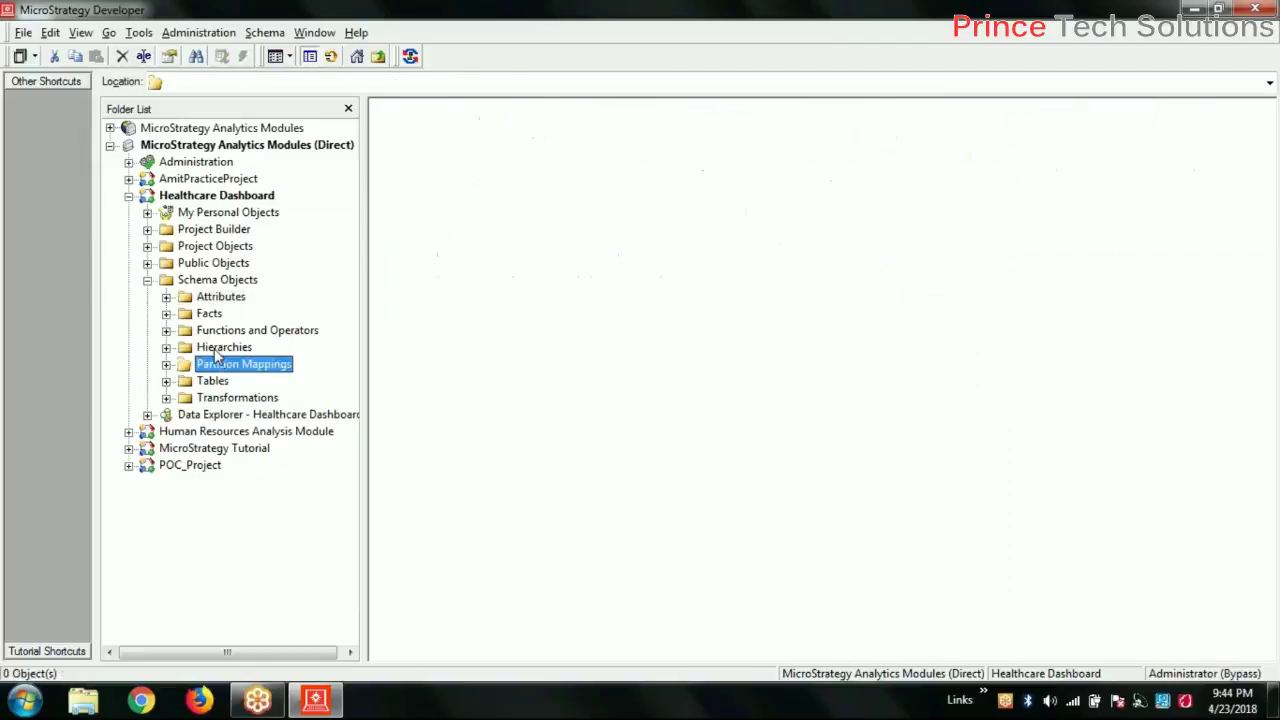
{"action": "key", "text": "Up"}
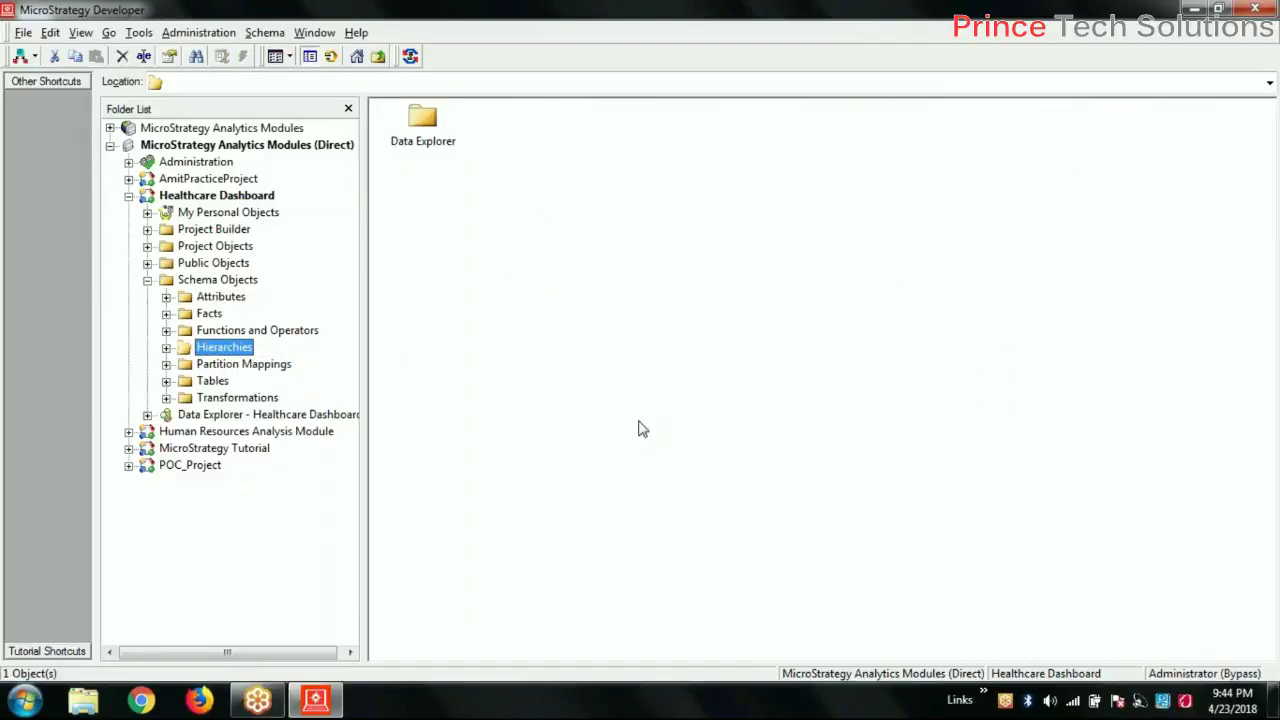
{"action": "left_click", "coordinate": [641, 428]}
{"action": "right_click", "coordinate": [640, 428]}
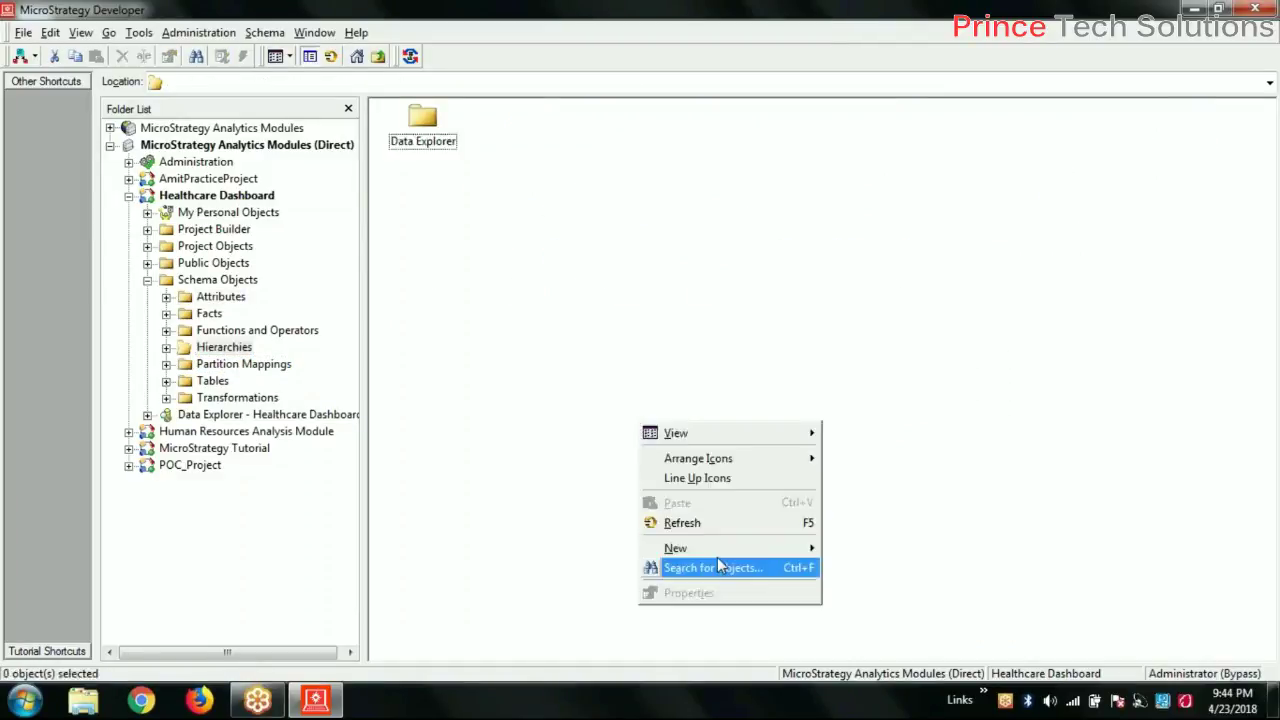
{"action": "mouse_move", "coordinate": [720, 548]}
{"action": "left_click", "coordinate": [910, 456]}
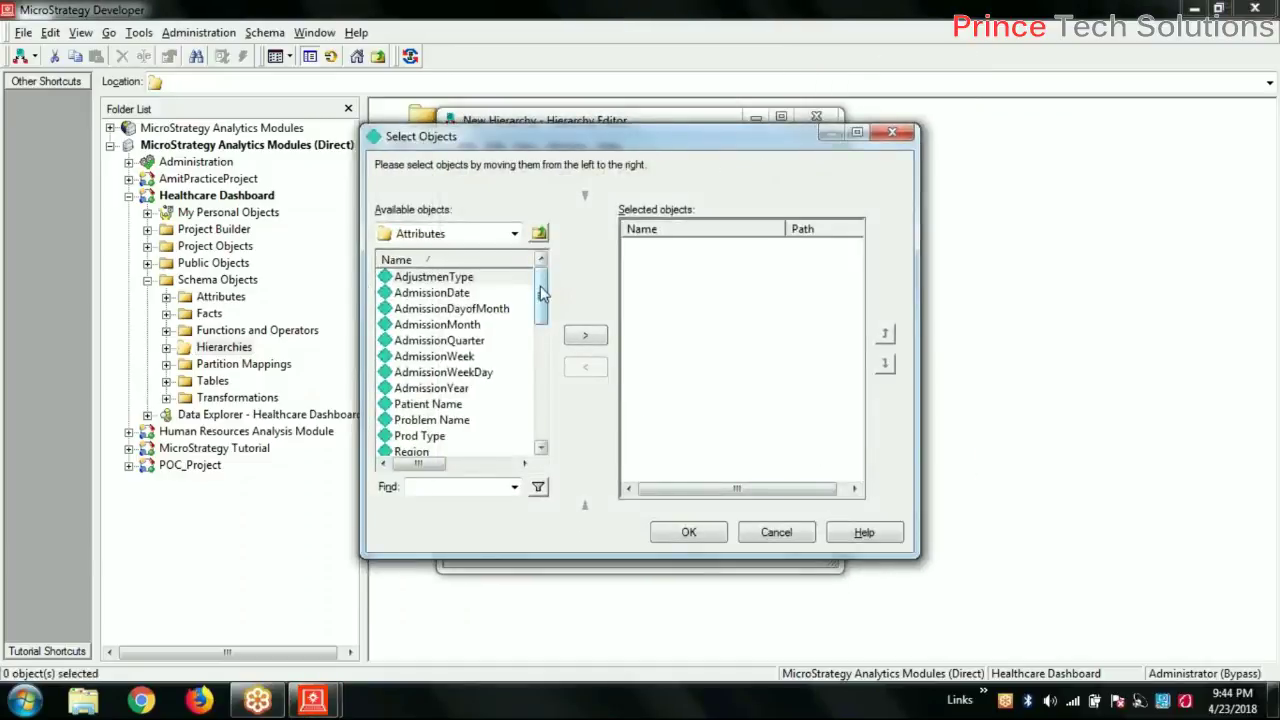
Step: Add Scl Country, Scl State and Region to the chosen attributes
{"action": "left_click_drag", "start_coordinate": [541, 292], "coordinate": [541, 346]}
{"action": "left_click", "coordinate": [435, 390]}
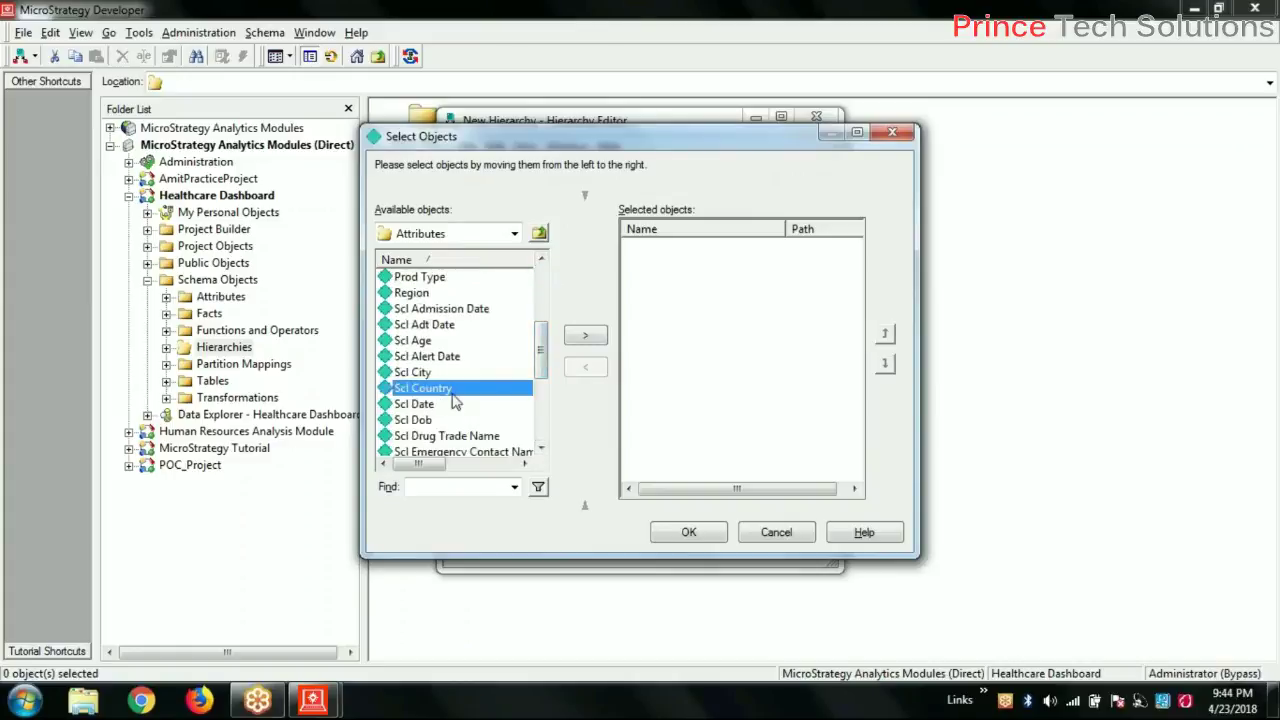
{"action": "left_click", "coordinate": [585, 335]}
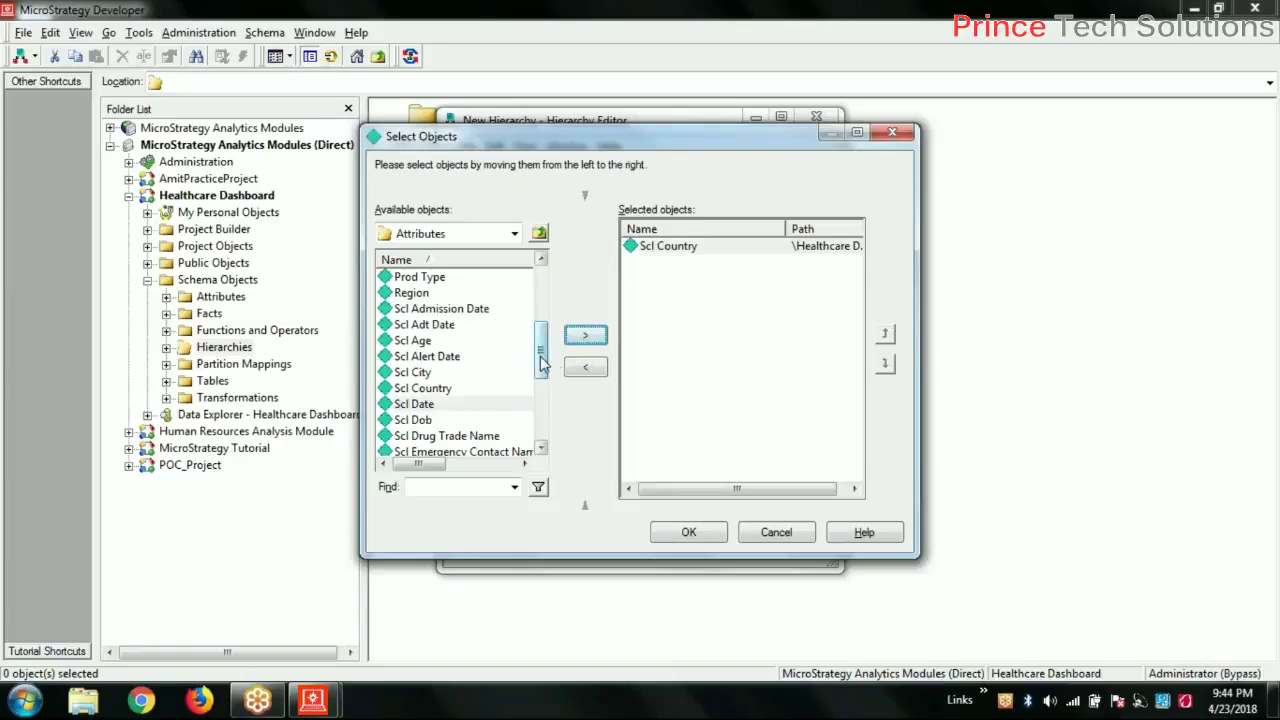
{"action": "left_click_drag", "start_coordinate": [540, 365], "coordinate": [540, 430]}
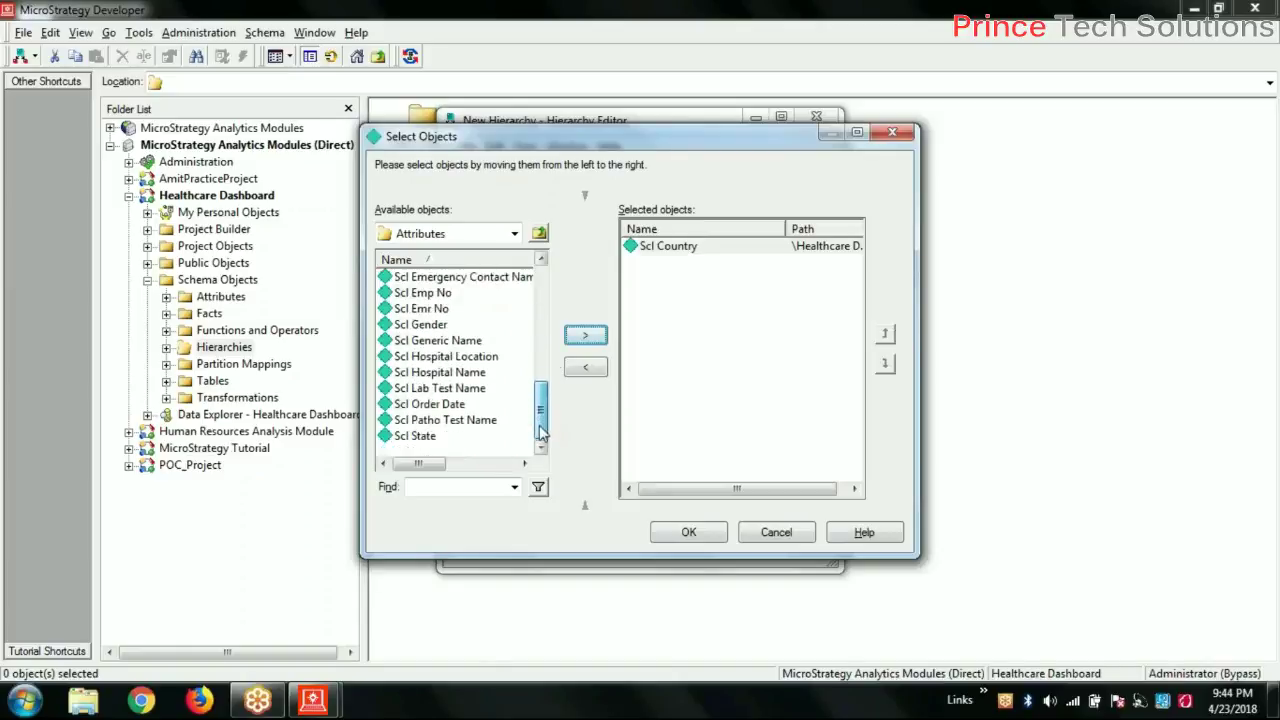
{"action": "left_click", "coordinate": [420, 436]}
{"action": "left_click", "coordinate": [585, 336]}
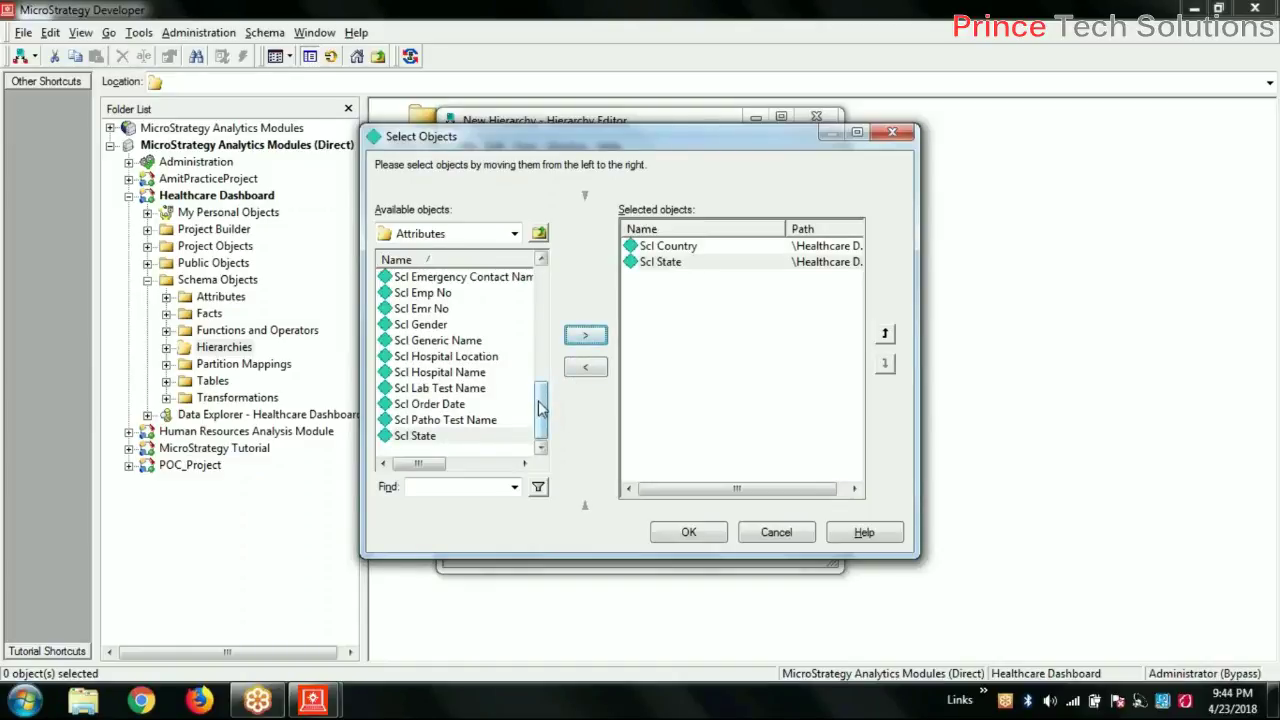
{"action": "left_click_drag", "start_coordinate": [540, 406], "coordinate": [540, 336]}
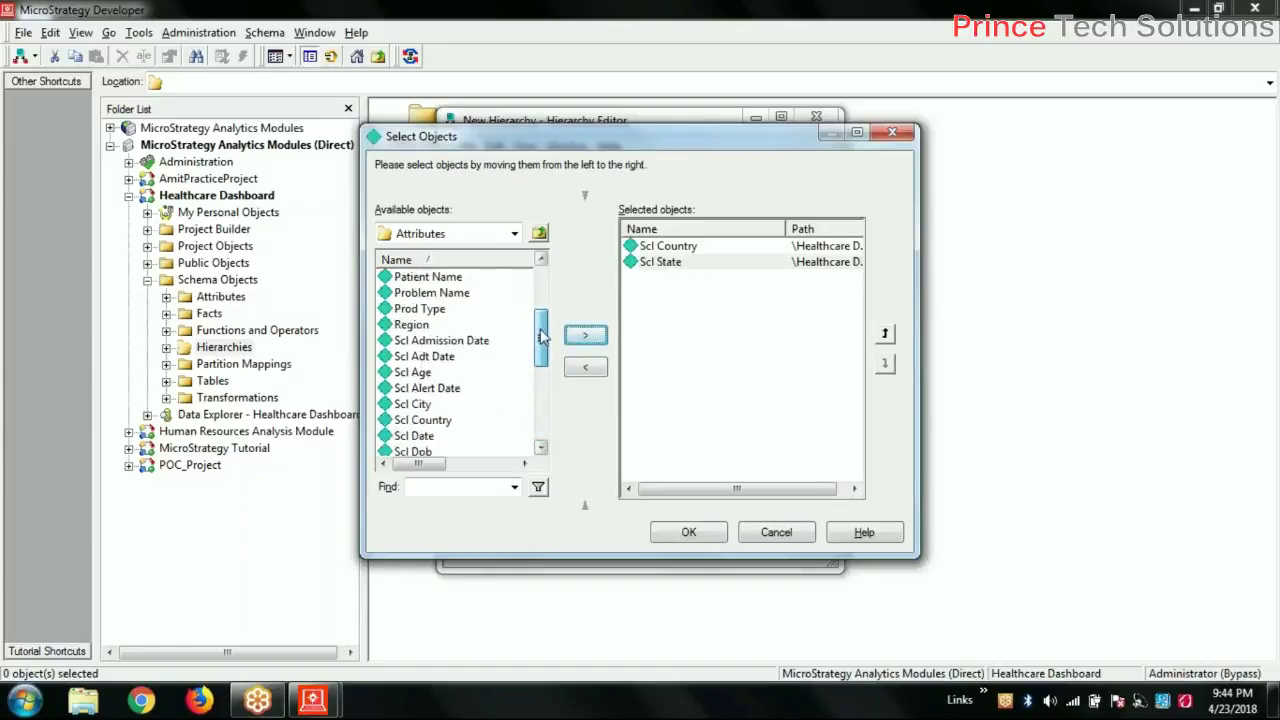
{"action": "left_click", "coordinate": [418, 325]}
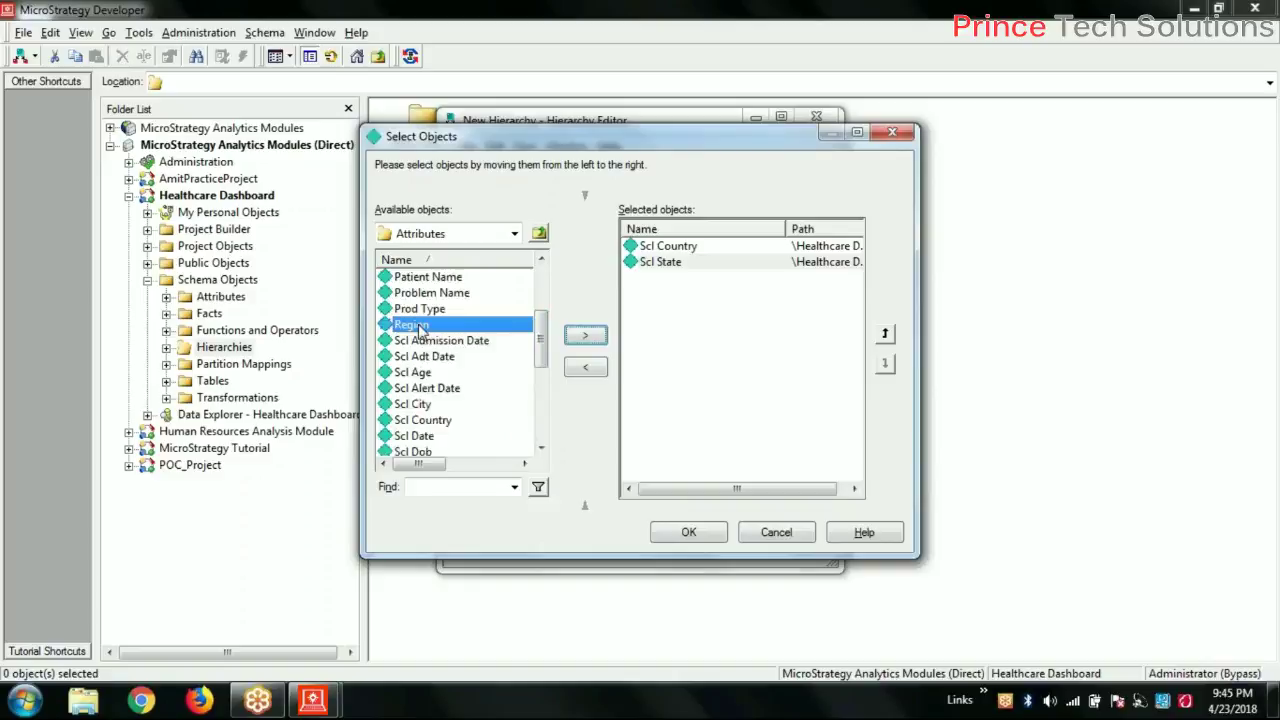
{"action": "left_click", "coordinate": [587, 338]}
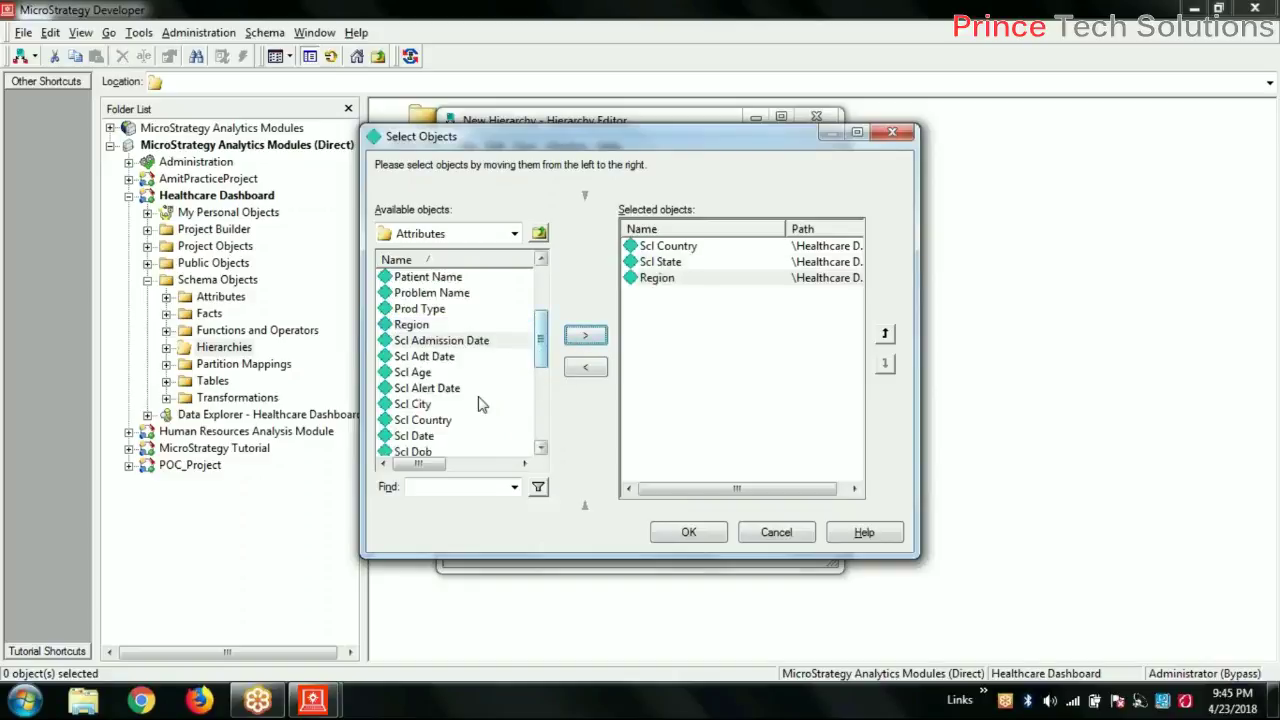
Step: Add Scl City and Scl Hospital Location to the chosen attributes
{"action": "left_click", "coordinate": [431, 403]}
{"action": "left_click", "coordinate": [587, 337]}
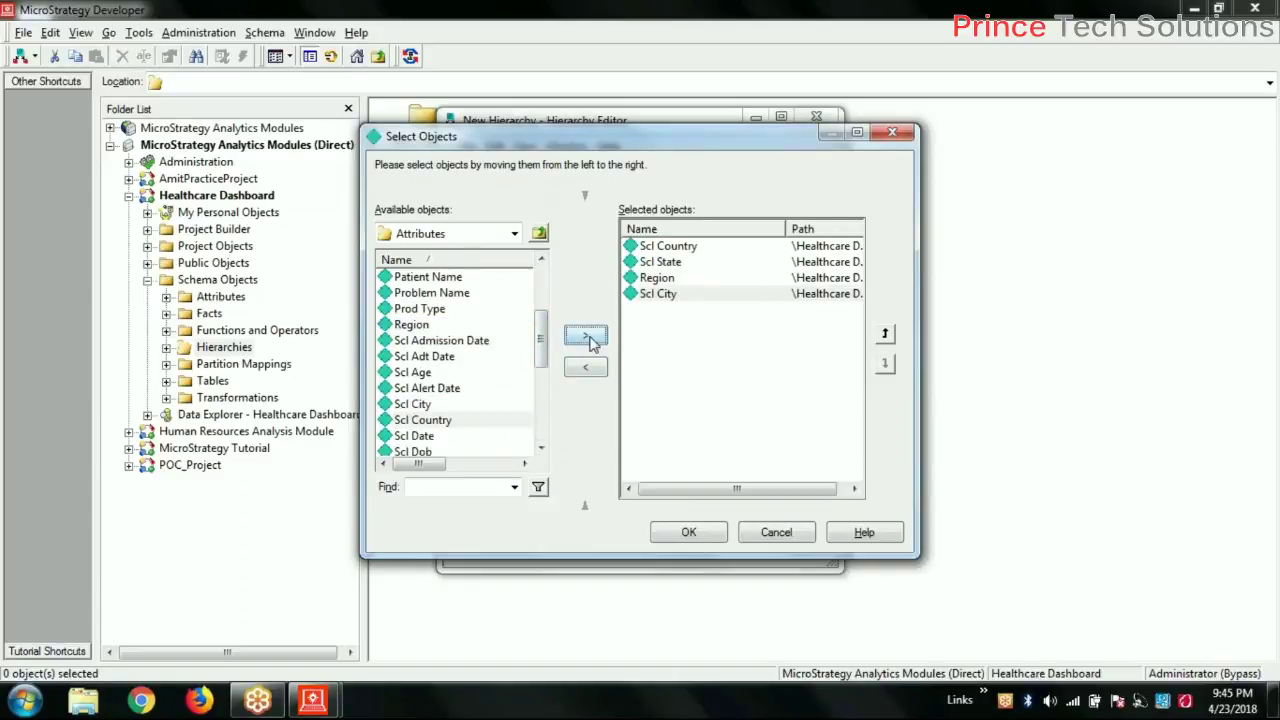
{"action": "left_click_drag", "start_coordinate": [540, 345], "coordinate": [540, 405]}
{"action": "left_click", "coordinate": [467, 404]}
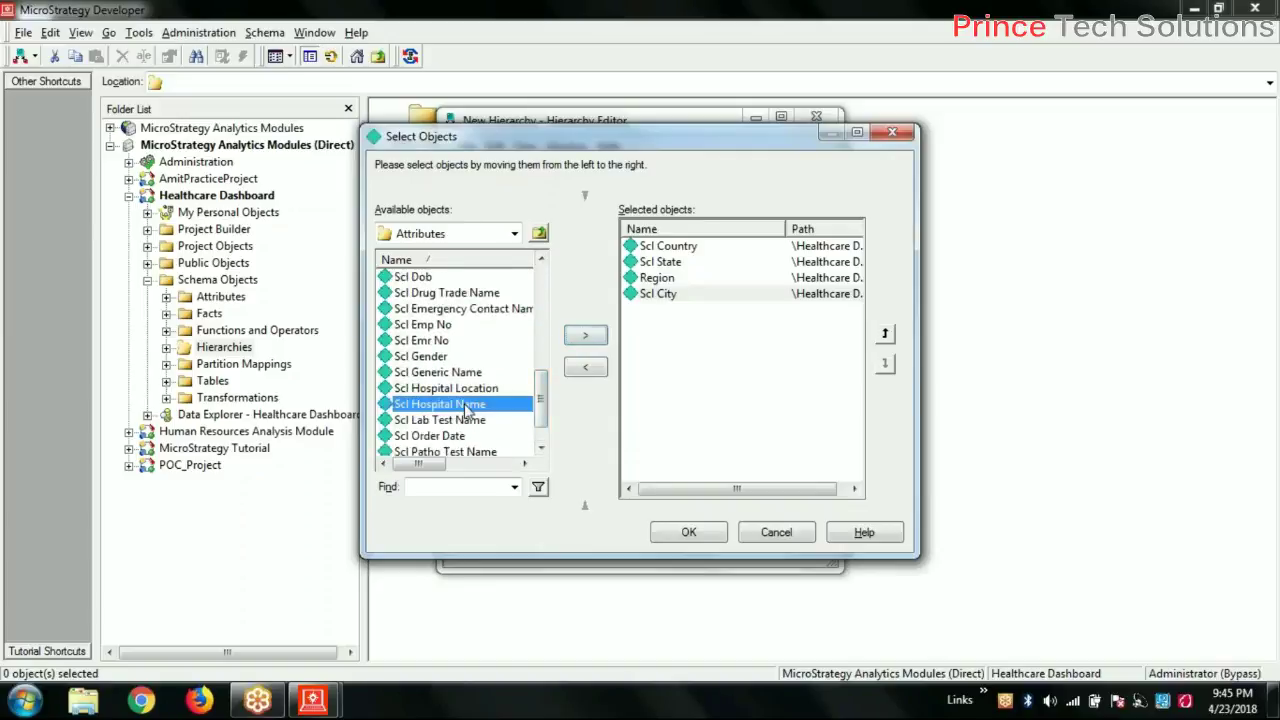
{"action": "left_click", "coordinate": [480, 389]}
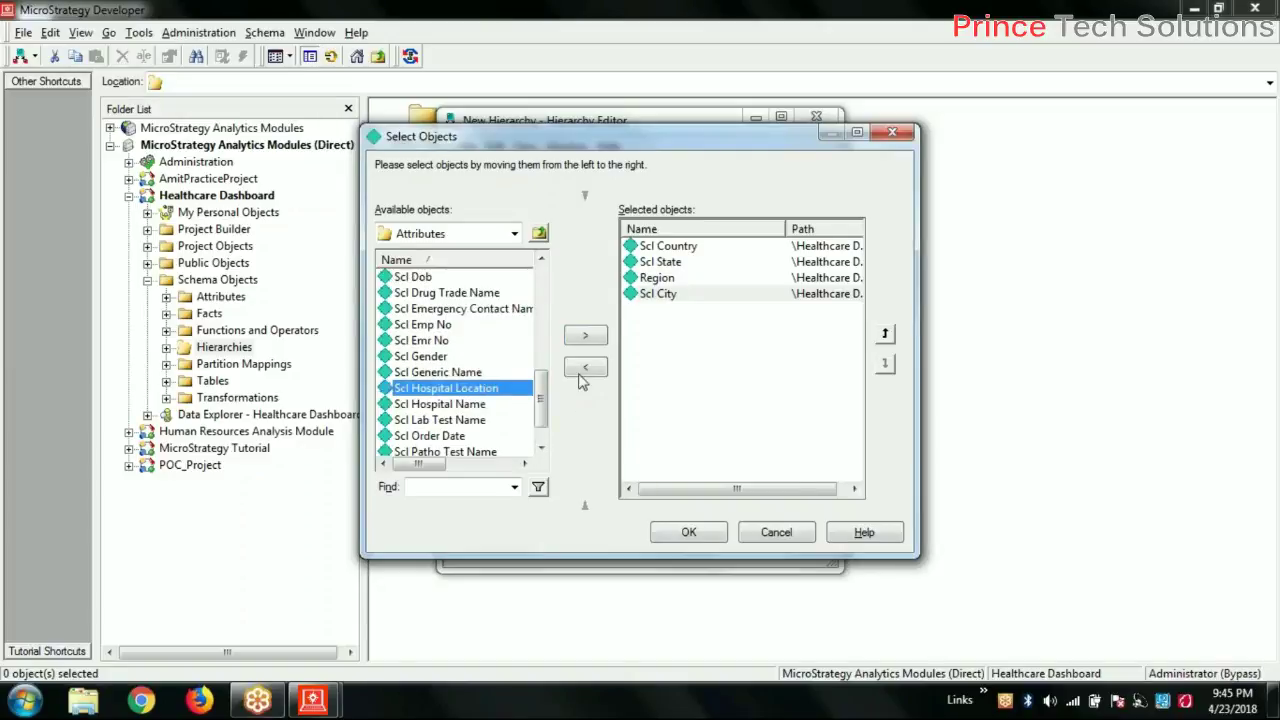
{"action": "left_click", "coordinate": [587, 340]}
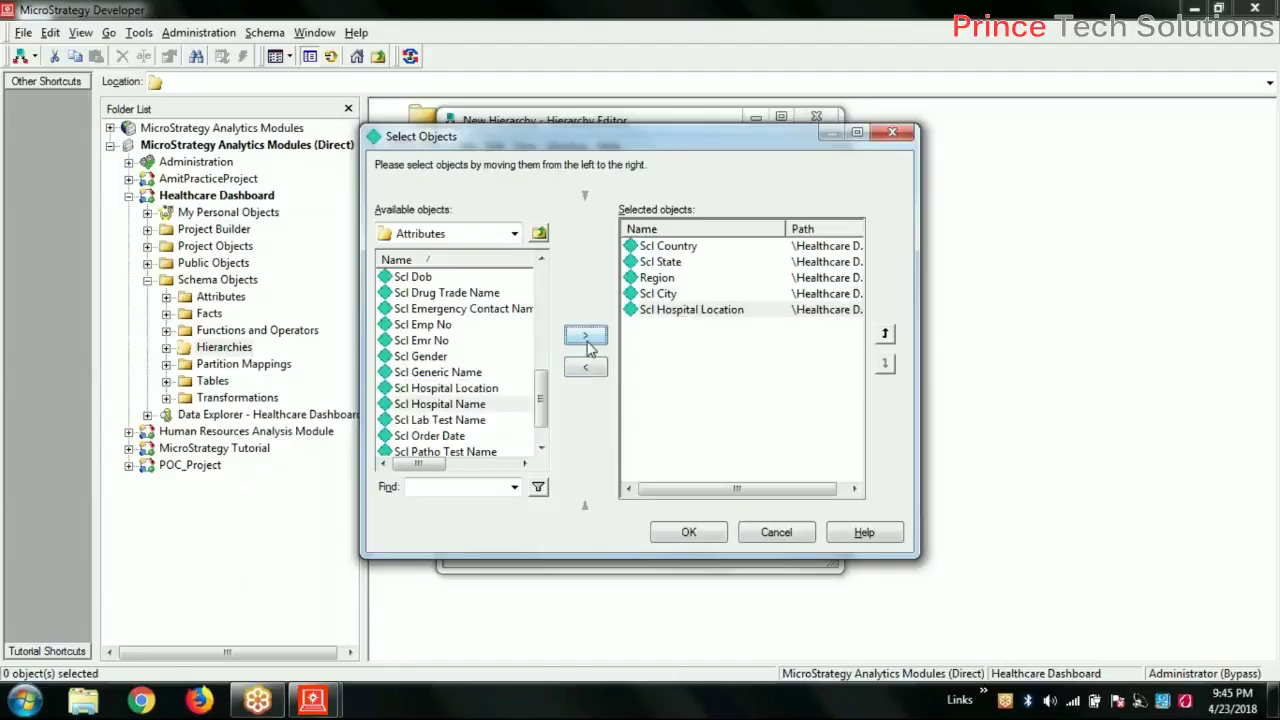
Step: Try searching the available attributes for 'ho', then select Scl Hospital Location in the chosen list
{"action": "left_click", "coordinate": [514, 487]}
{"action": "left_click_drag", "start_coordinate": [541, 400], "coordinate": [546, 440]}
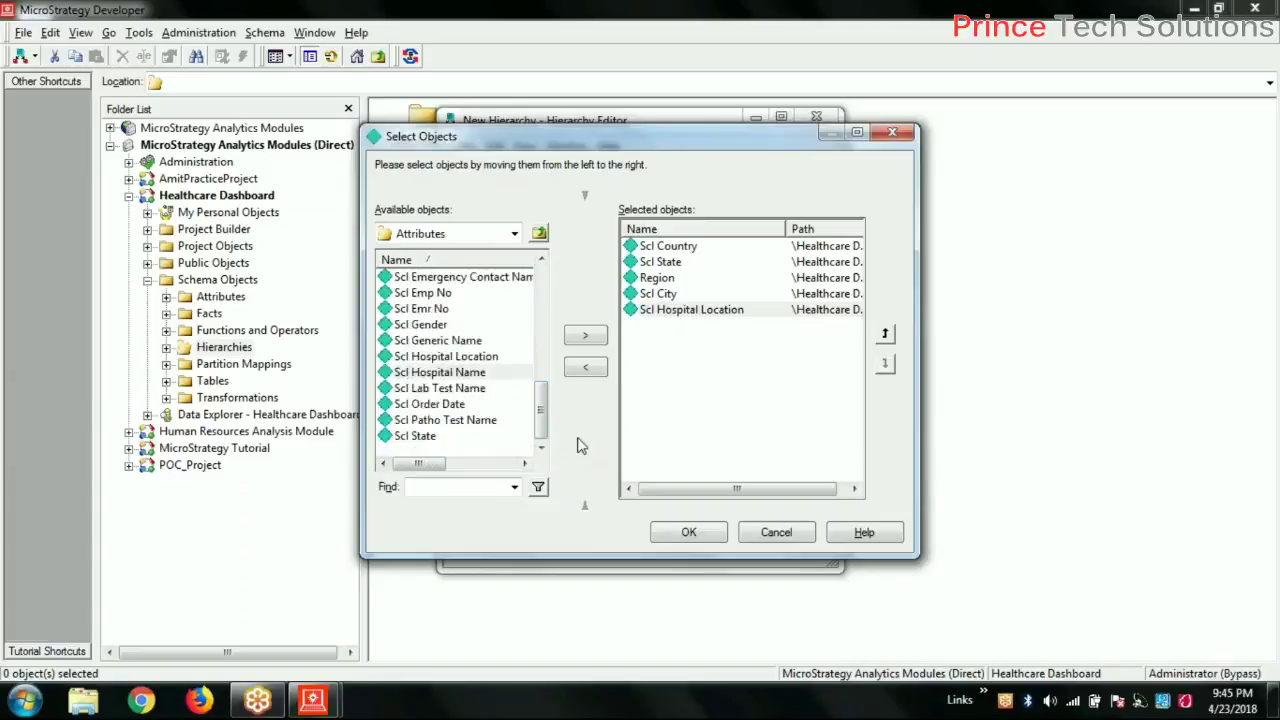
{"action": "left_click", "coordinate": [493, 487]}
{"action": "left_click", "coordinate": [514, 487]}
{"action": "left_click", "coordinate": [514, 487]}
{"action": "type", "text": "h"}
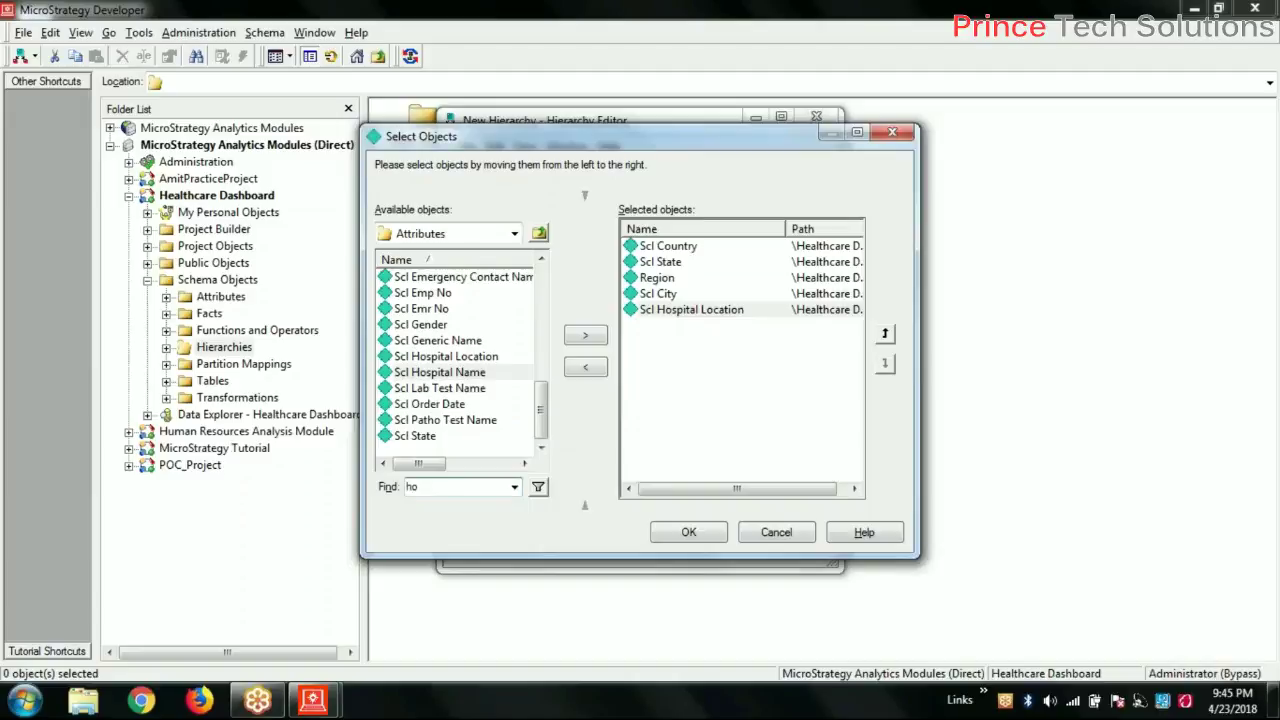
{"action": "type", "text": "o"}
{"action": "key", "text": "Return"}
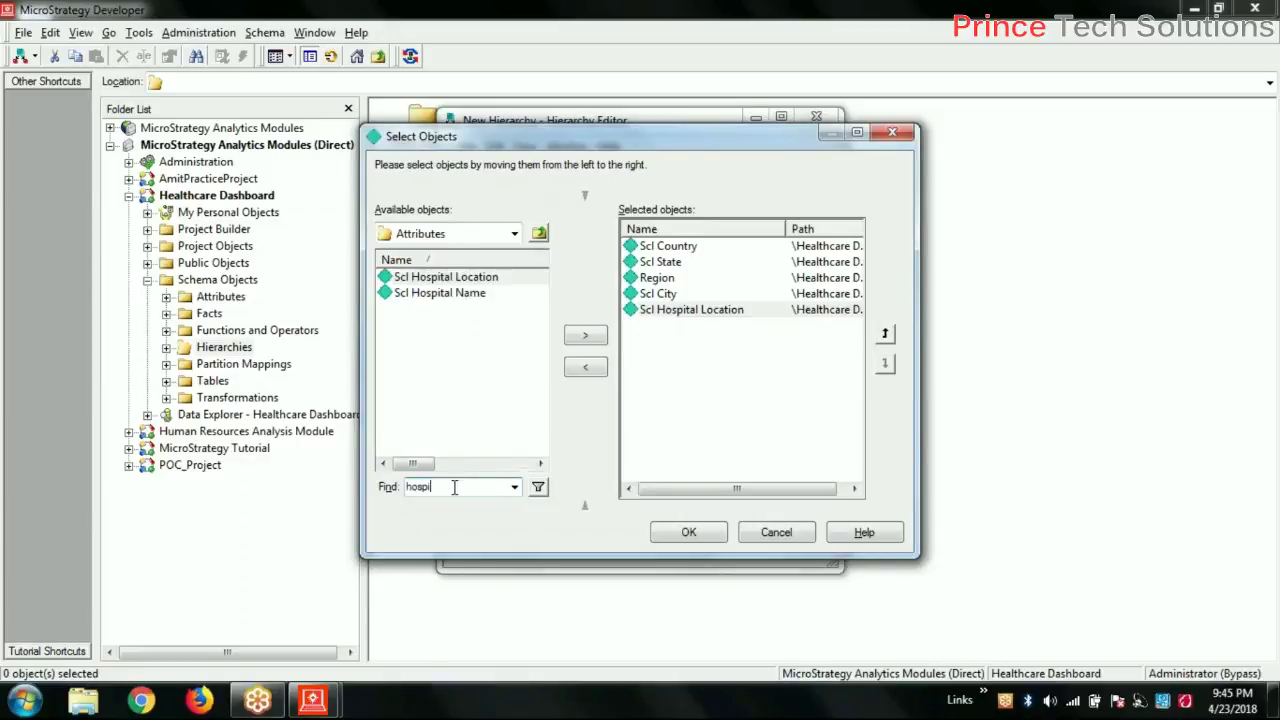
{"action": "key", "text": "Return"}
{"action": "key", "text": "Return"}
{"action": "key", "text": "BackSpace"}
{"action": "key", "text": "Return"}
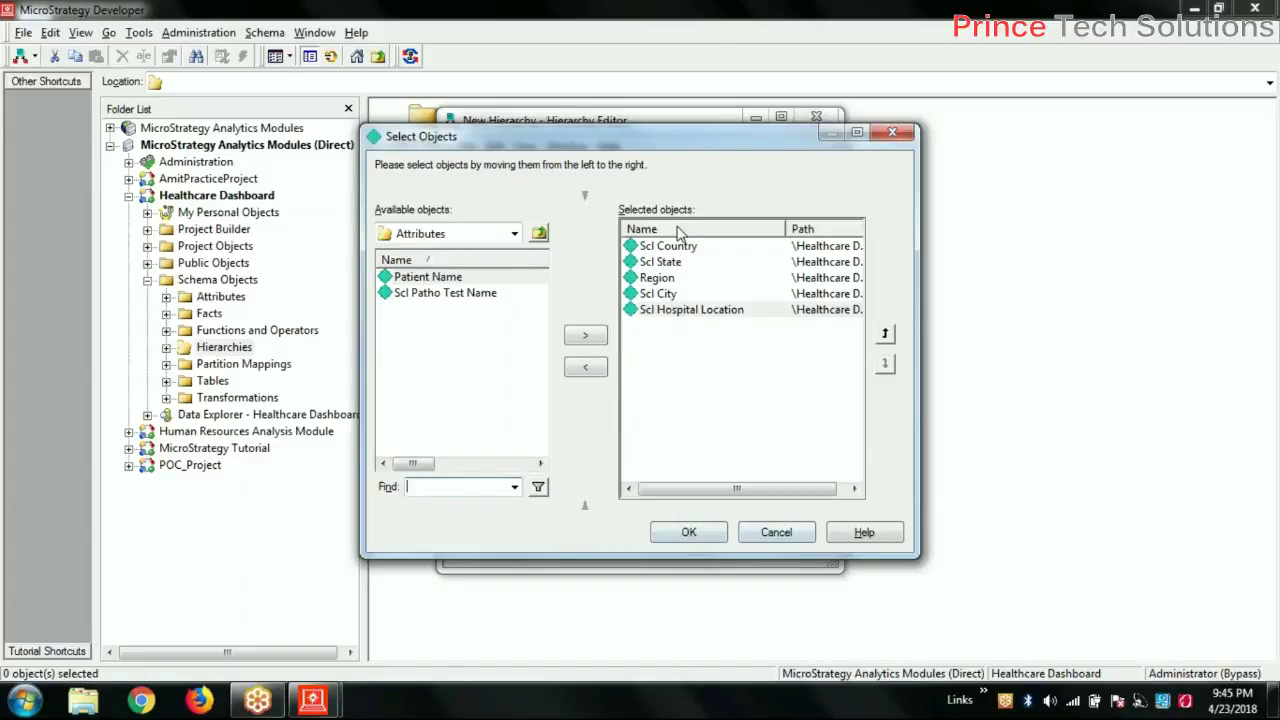
{"action": "left_click", "coordinate": [686, 315]}
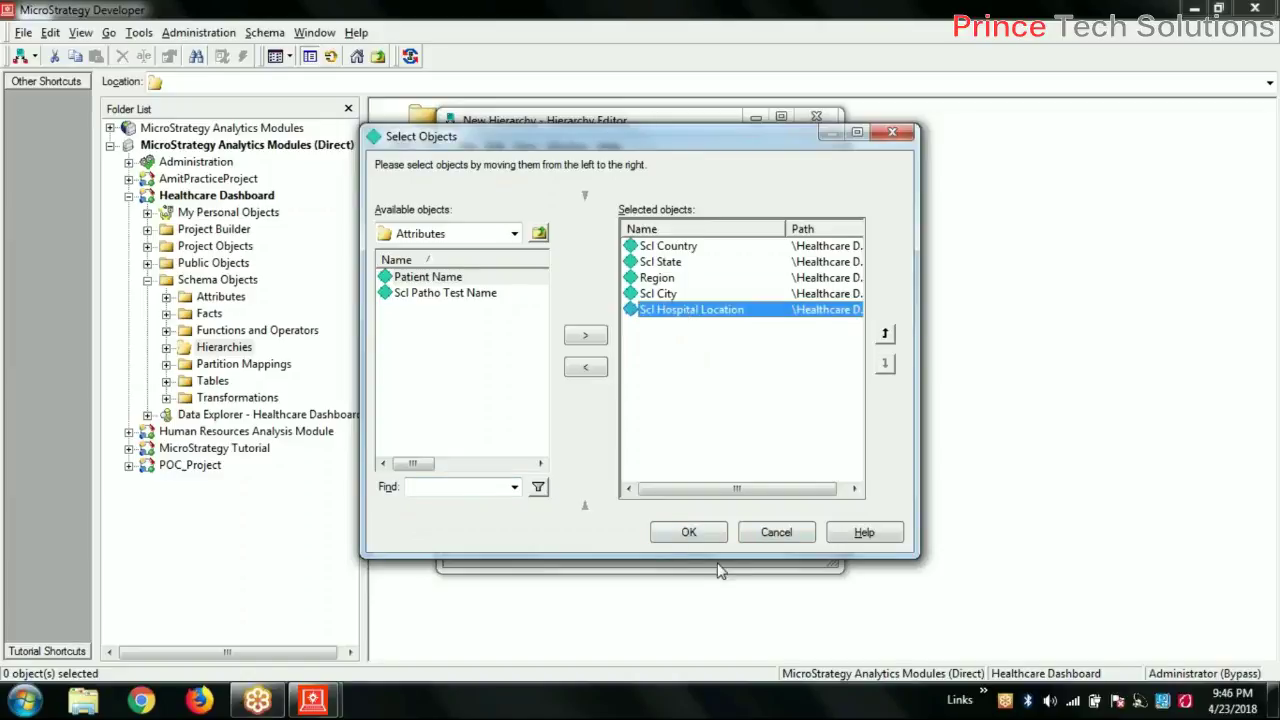
Step: Confirm the five attributes, auto-arrange them in the Hierarchy Editor and maximize the editor
{"action": "left_click", "coordinate": [690, 532]}
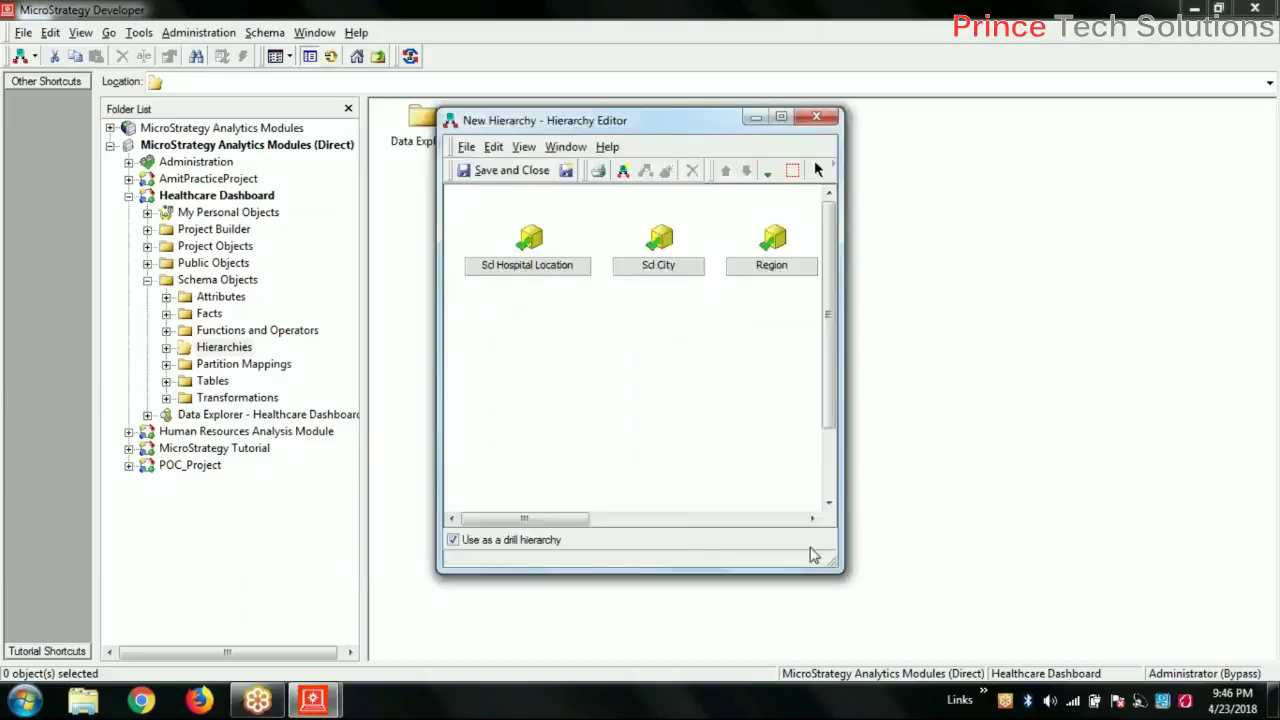
{"action": "left_click_drag", "start_coordinate": [567, 527], "coordinate": [523, 520]}
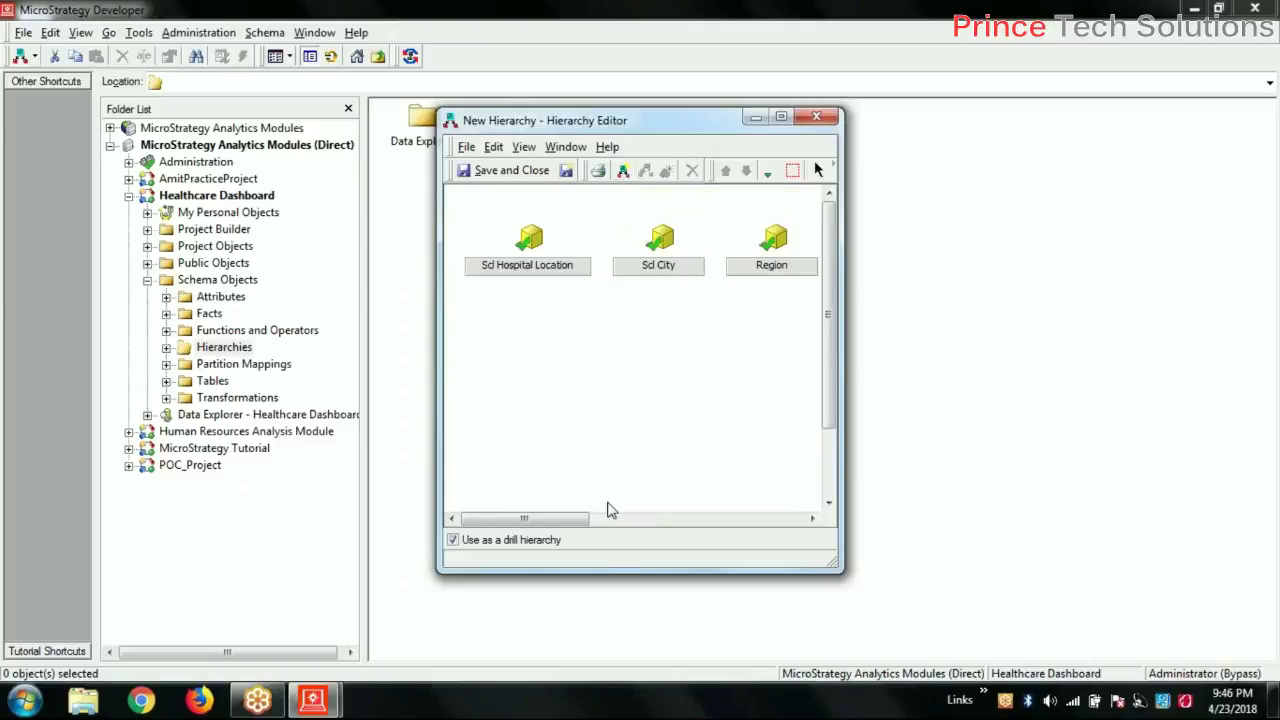
{"action": "left_click_drag", "start_coordinate": [558, 519], "coordinate": [806, 521]}
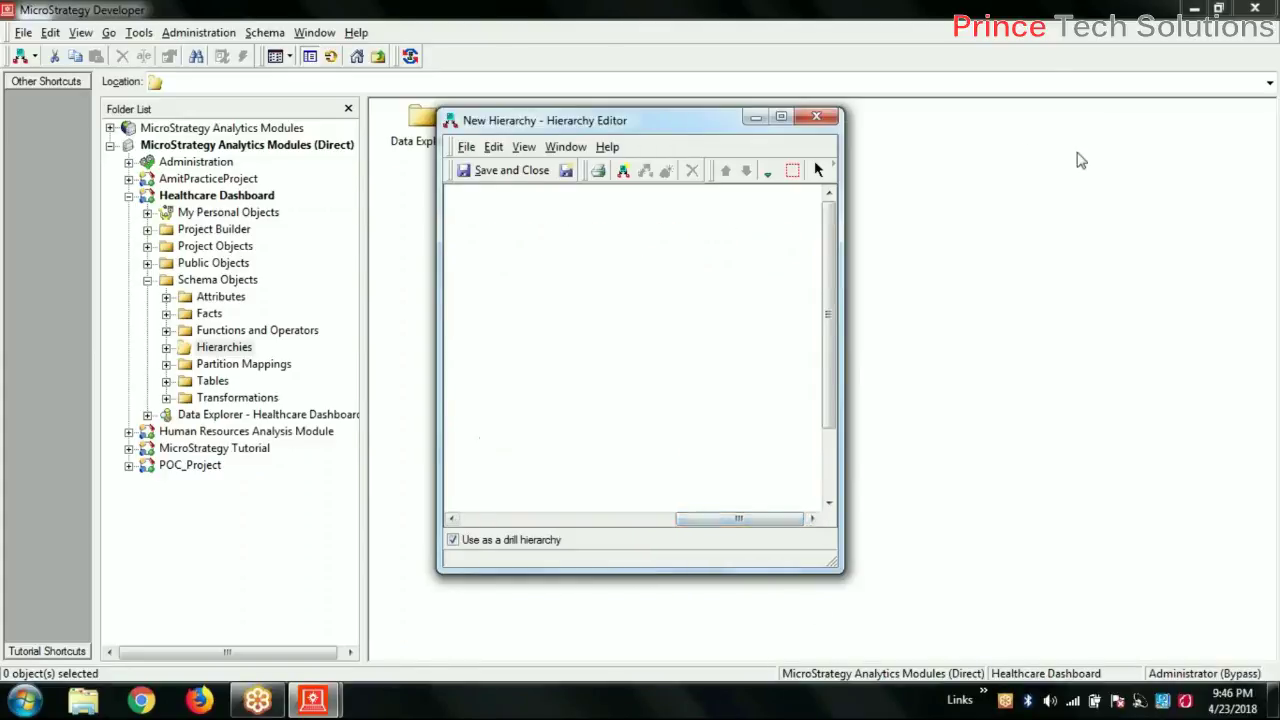
{"action": "left_click", "coordinate": [999, 27]}
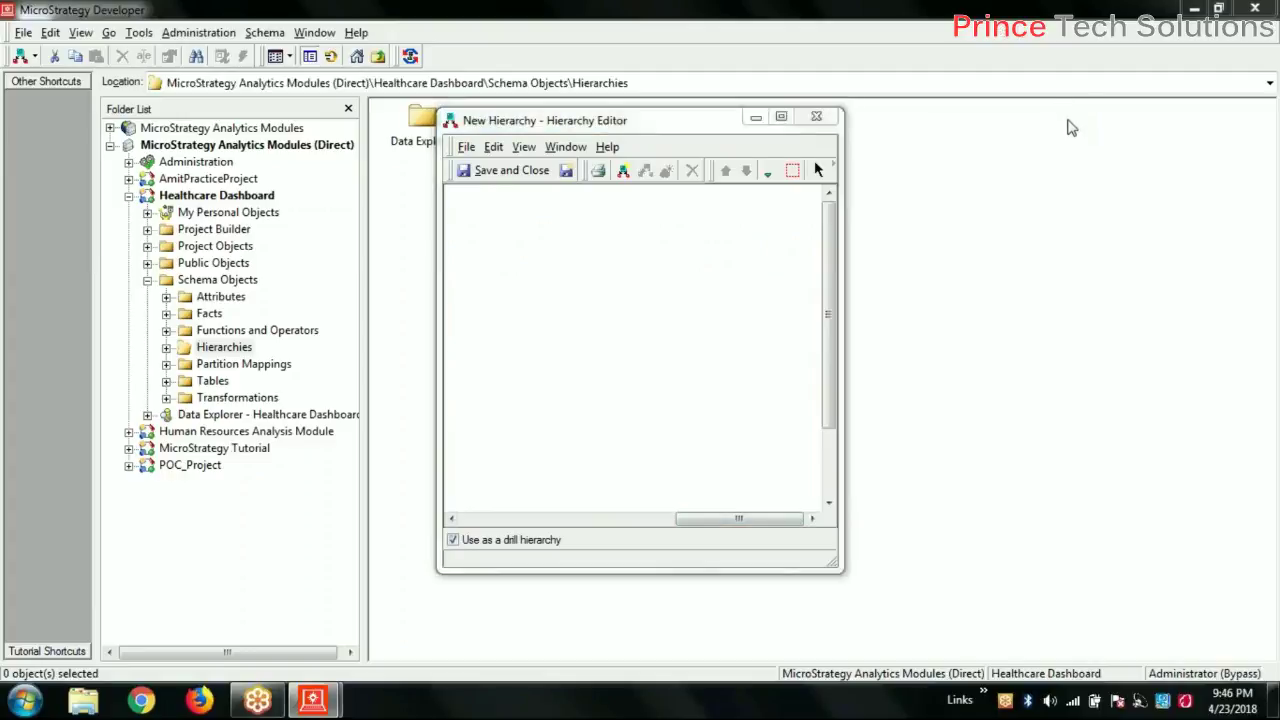
{"action": "left_click_drag", "start_coordinate": [737, 518], "coordinate": [517, 521]}
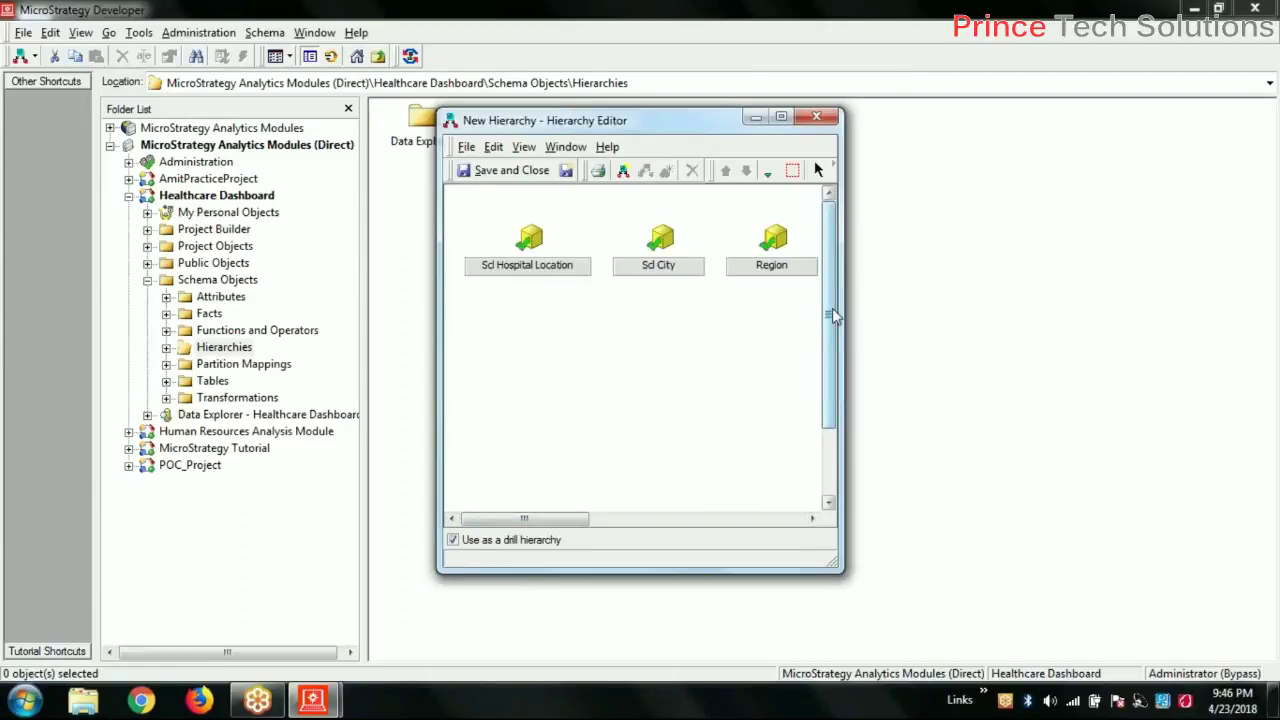
{"action": "left_click_drag", "start_coordinate": [540, 521], "coordinate": [513, 516]}
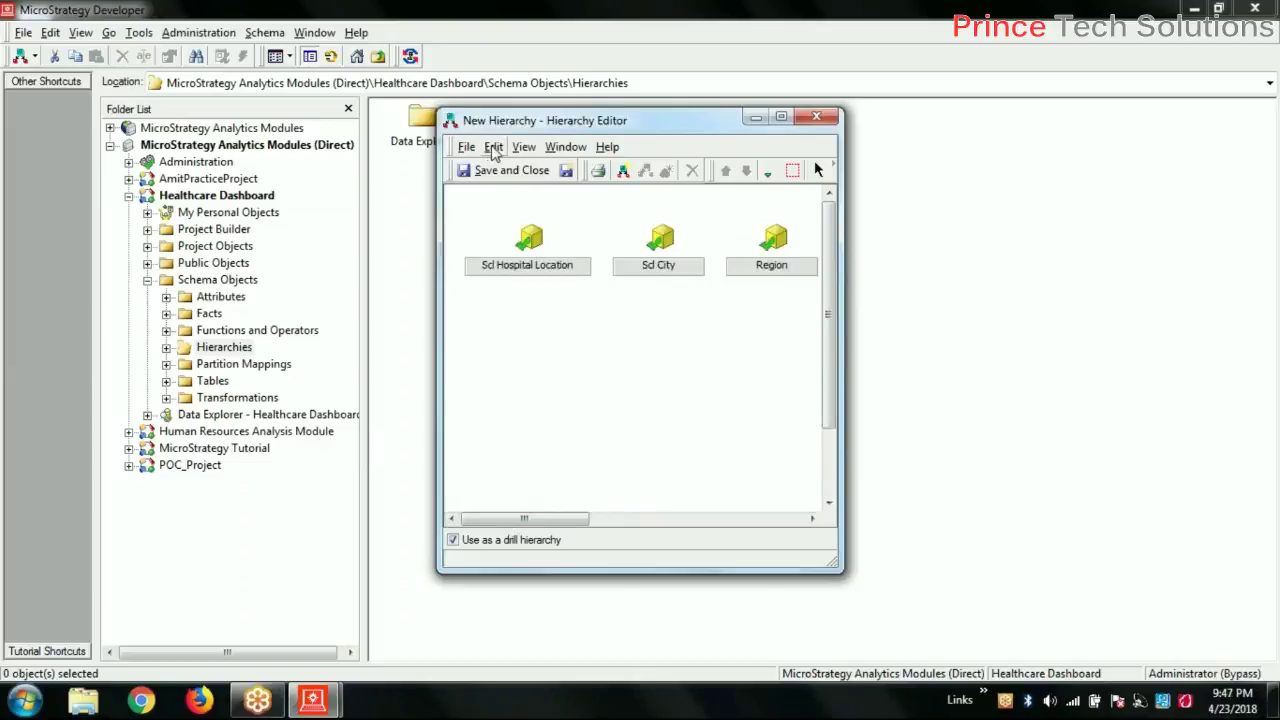
{"action": "left_click", "coordinate": [522, 148]}
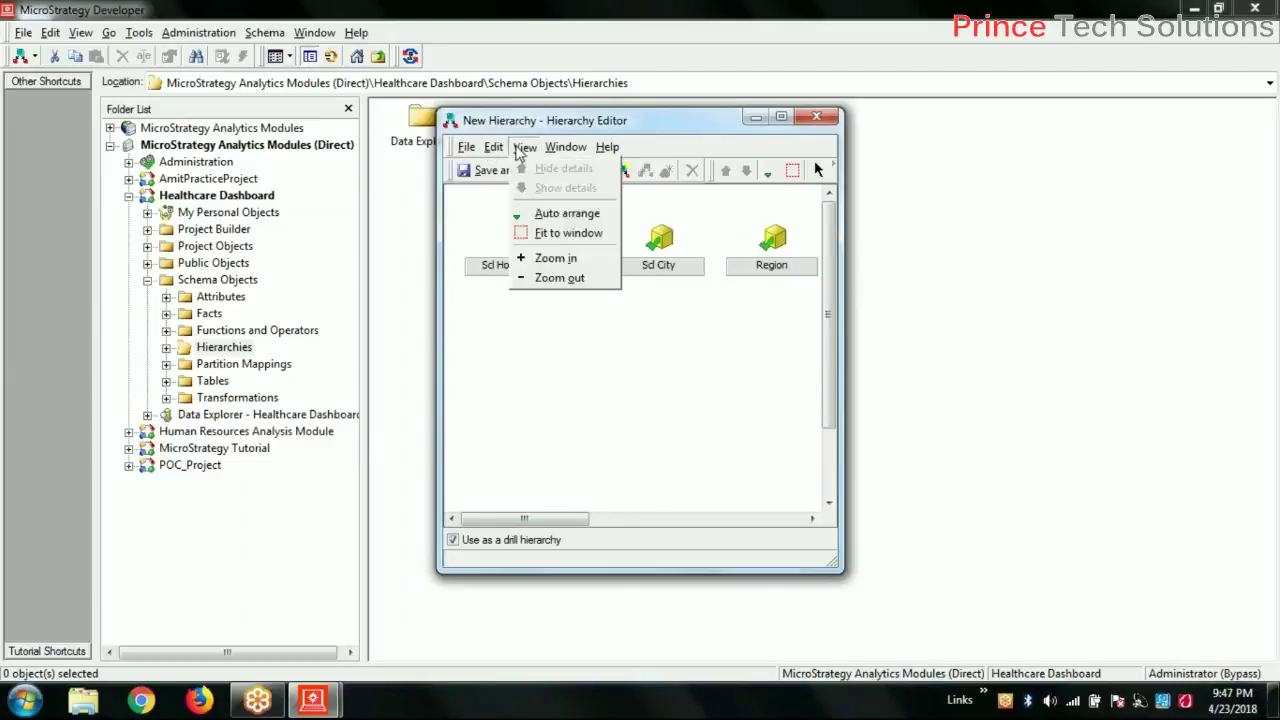
{"action": "left_click", "coordinate": [566, 214]}
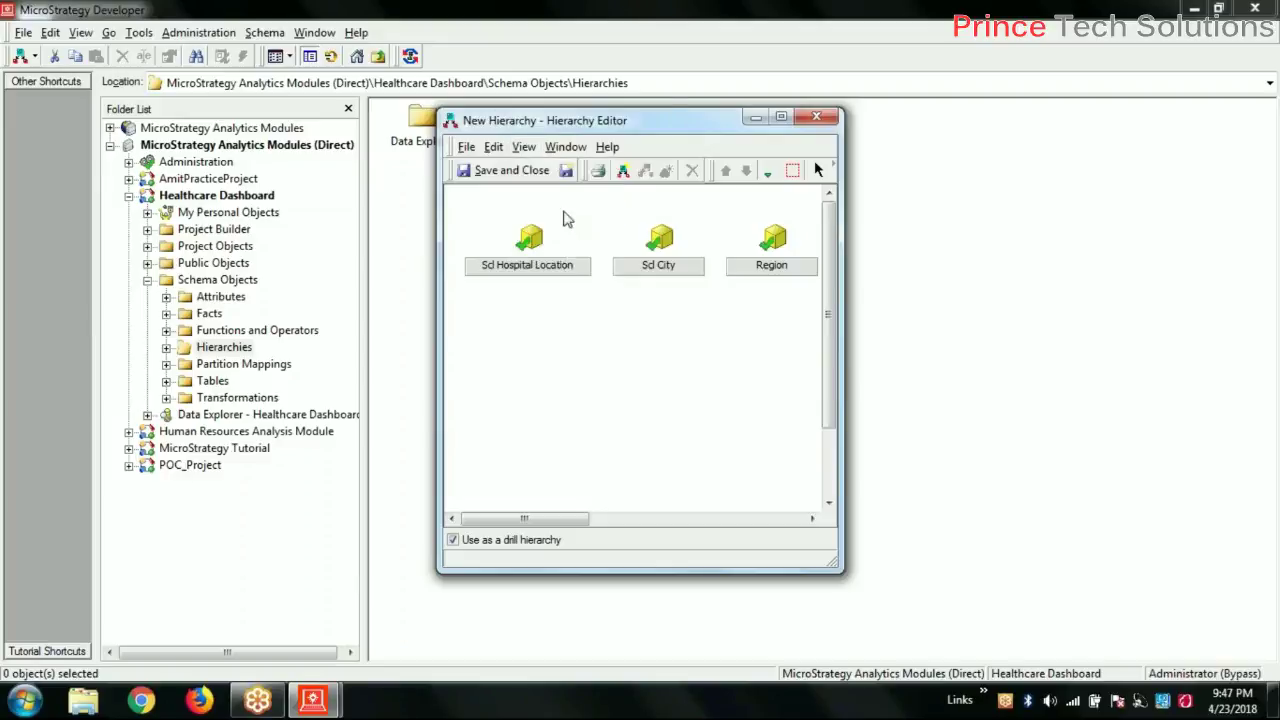
{"action": "left_click", "coordinate": [782, 118]}
Step: Auto-arrange the hierarchy attributes again and briefly view the hierarchy overview
{"action": "left_click", "coordinate": [55, 33]}
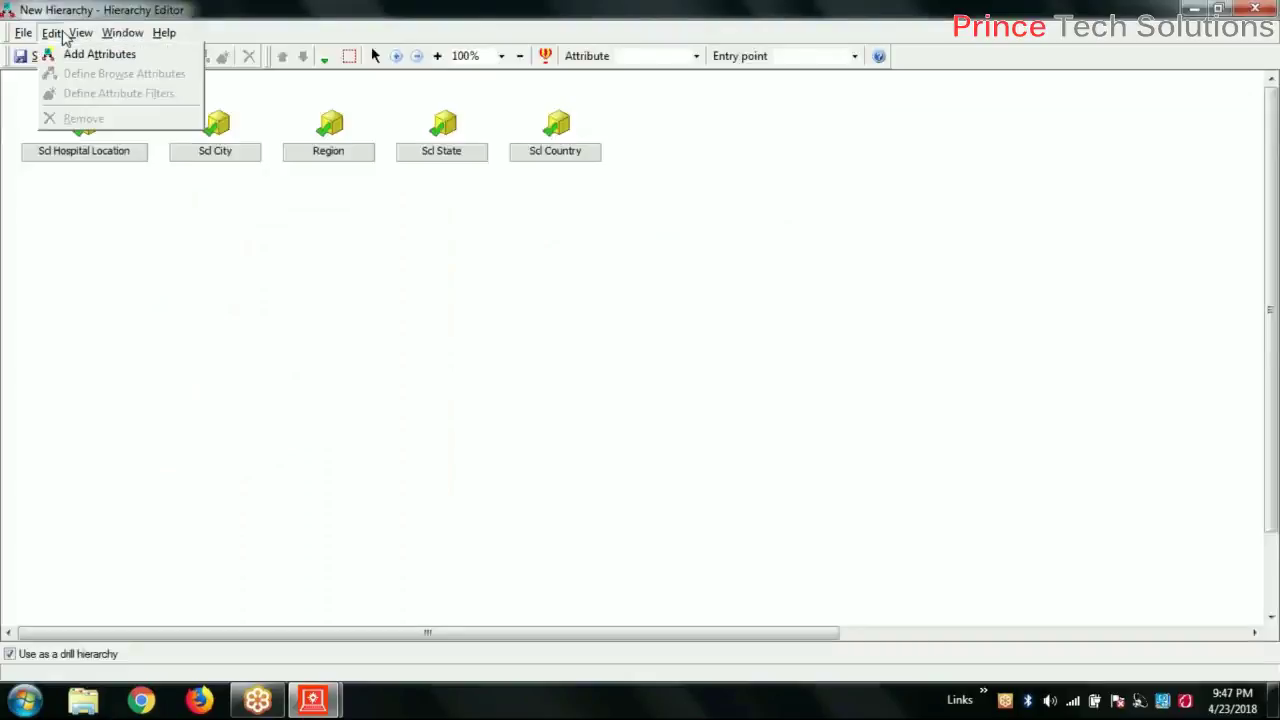
{"action": "mouse_move", "coordinate": [78, 36]}
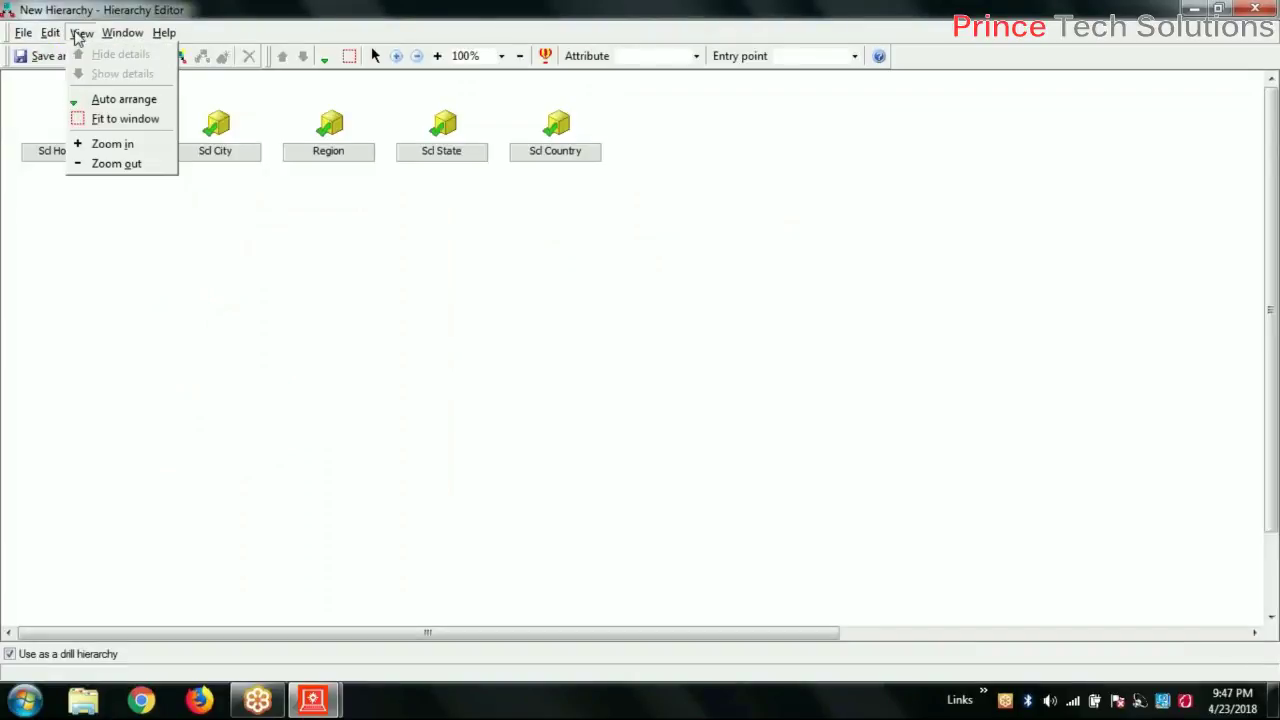
{"action": "left_click", "coordinate": [107, 101]}
{"action": "left_click", "coordinate": [82, 33]}
{"action": "left_click", "coordinate": [369, 317]}
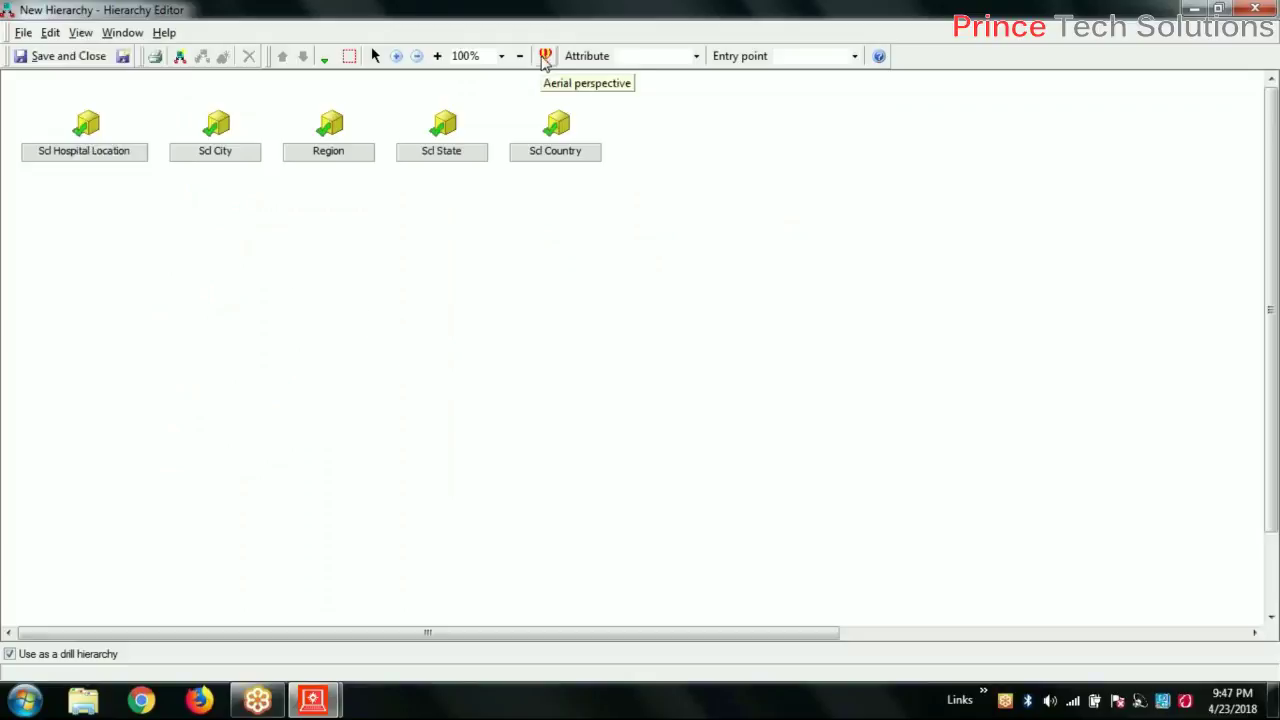
{"action": "left_click", "coordinate": [545, 57]}
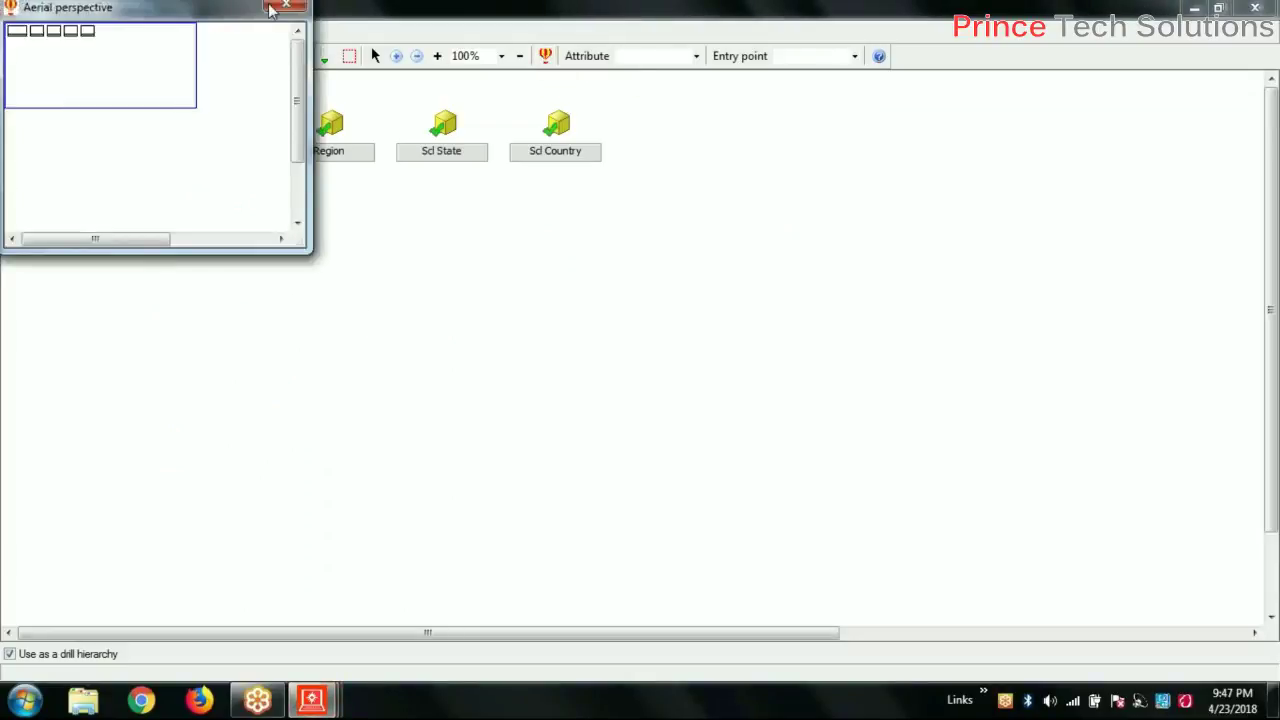
{"action": "left_click", "coordinate": [281, 8]}
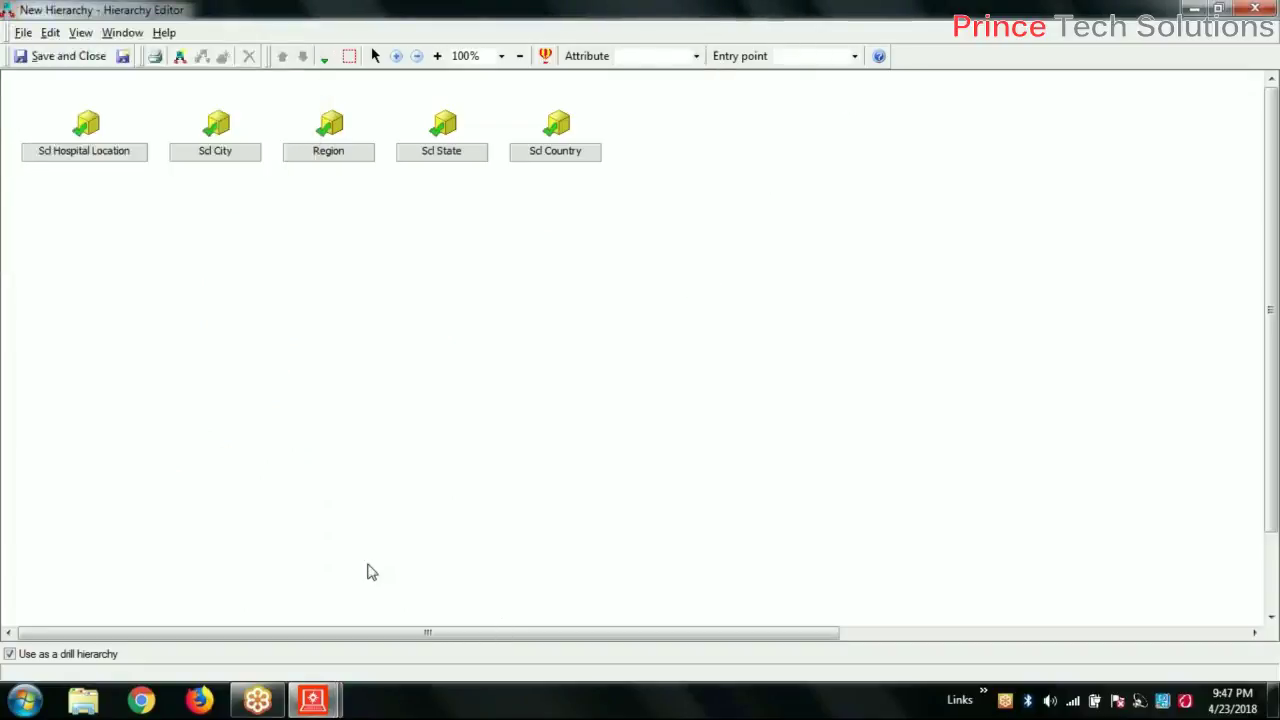
Step: Drag the boxes into a staircase: Scl Country, Scl State, Region, Scl City, Scl Hospital Location
{"action": "left_click_drag", "start_coordinate": [86, 150], "coordinate": [436, 455]}
{"action": "left_click_drag", "start_coordinate": [217, 160], "coordinate": [375, 342]}
{"action": "left_click_drag", "start_coordinate": [546, 149], "coordinate": [105, 140]}
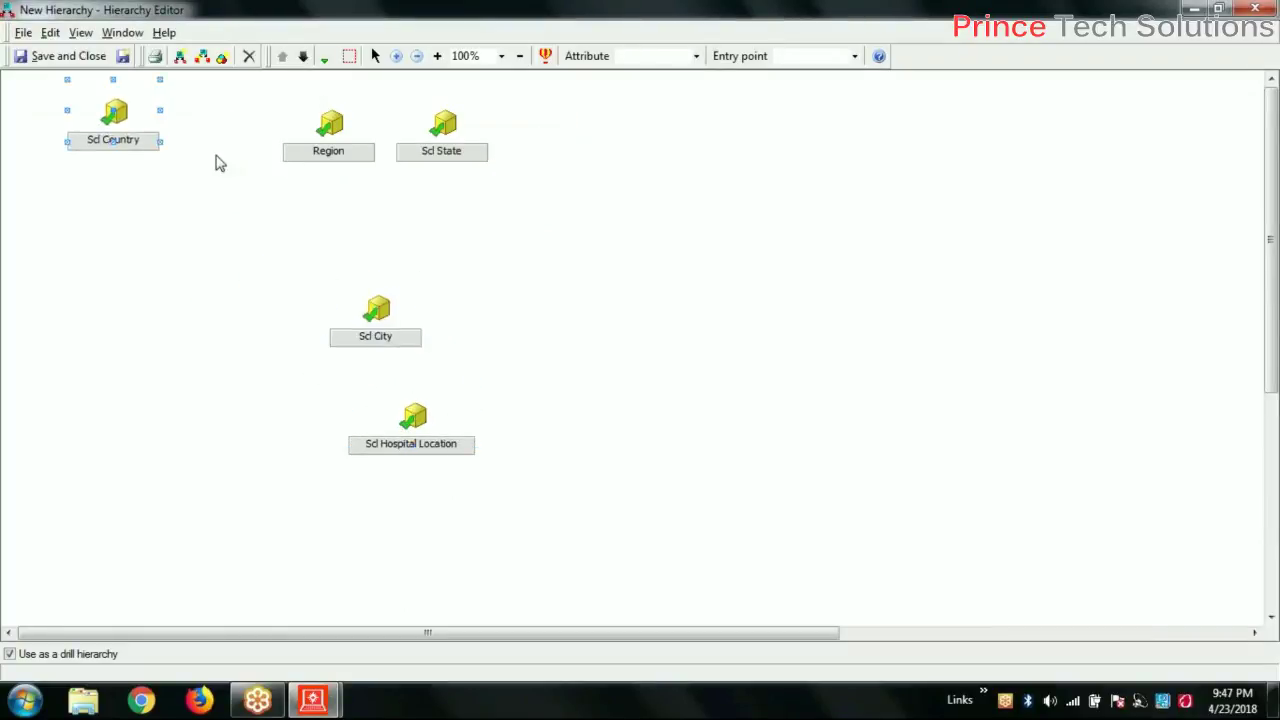
{"action": "mouse_move", "coordinate": [331, 153]}
{"action": "left_mouse_down"}
{"action": "mouse_move", "coordinate": [174, 208]}
{"action": "mouse_move", "coordinate": [330, 162]}
{"action": "left_mouse_up"}
{"action": "left_click_drag", "start_coordinate": [449, 164], "coordinate": [174, 211]}
{"action": "left_click_drag", "start_coordinate": [347, 162], "coordinate": [277, 283]}
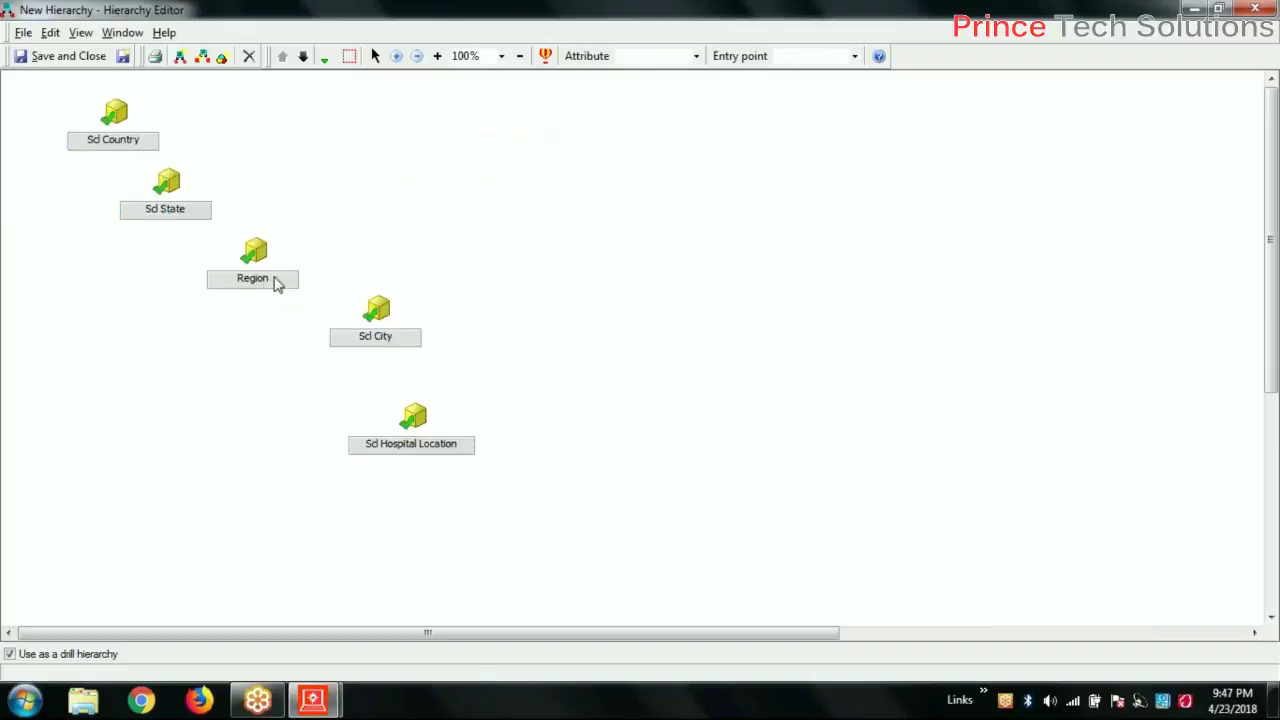
{"action": "left_click_drag", "start_coordinate": [414, 443], "coordinate": [474, 407]}
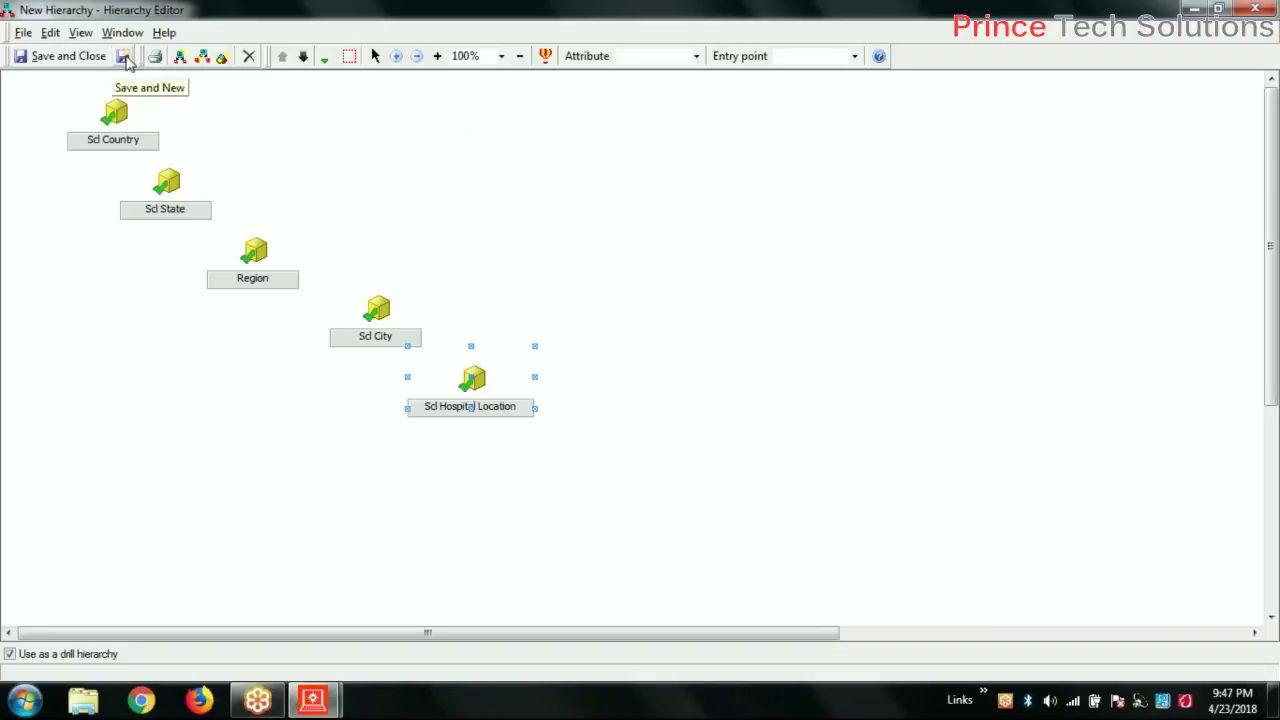
Step: Save and start a new hierarchy, acknowledging the drill notice, naming it DemographyHierarchy
{"action": "left_click", "coordinate": [125, 58]}
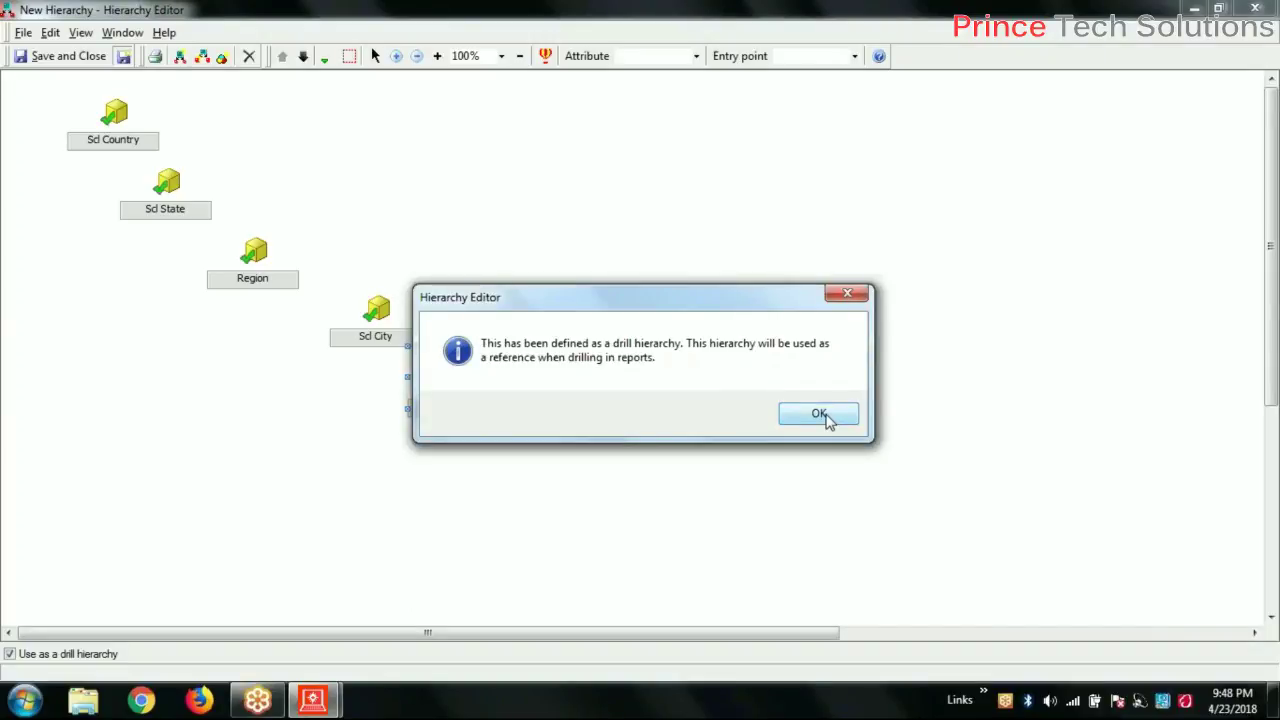
{"action": "left_click", "coordinate": [820, 415]}
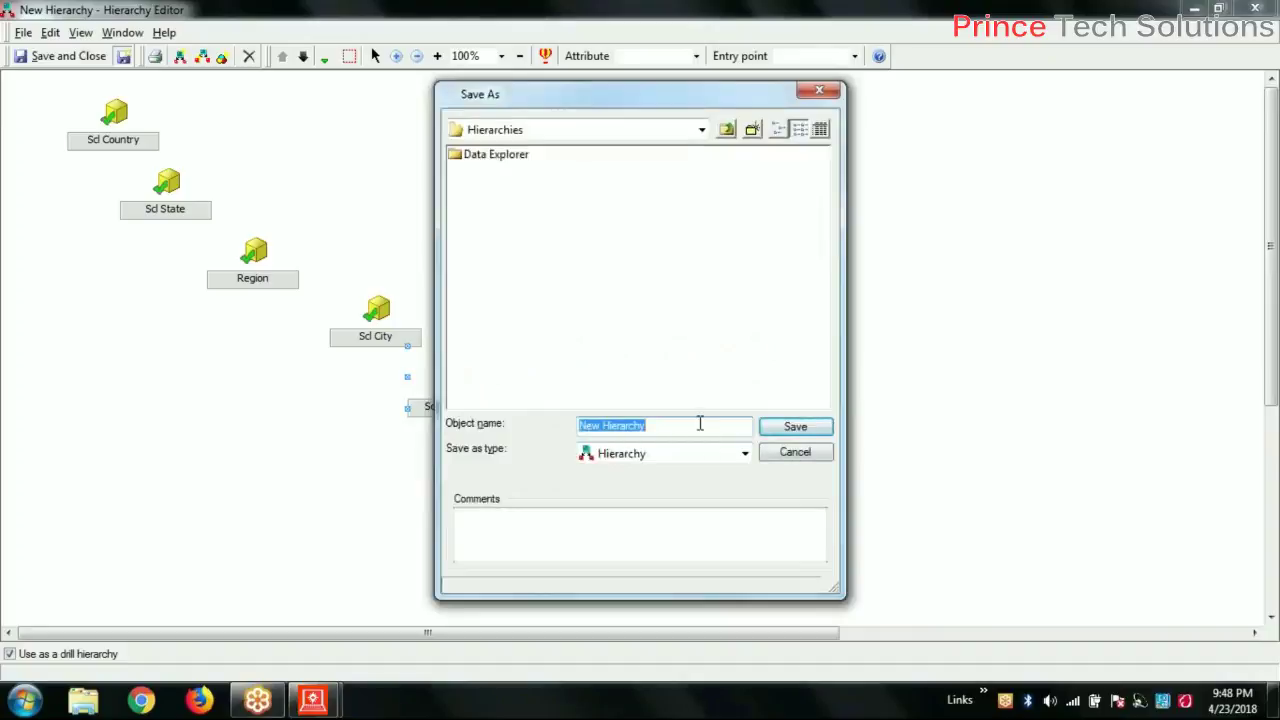
{"action": "left_click", "coordinate": [700, 424]}
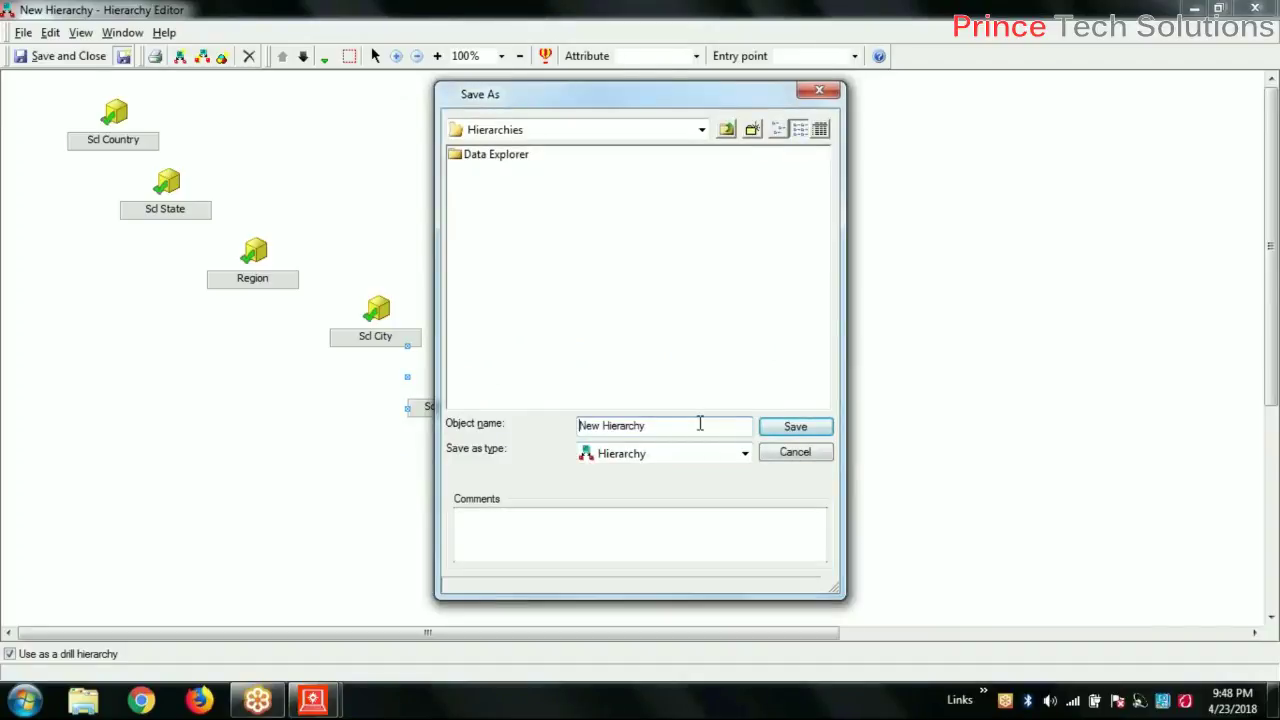
{"action": "key", "text": "Delete"}
{"action": "key", "text": "Delete"}
{"action": "key", "text": "Delete"}
{"action": "key", "text": "Delete"}
{"action": "type", "text": "Demography"}
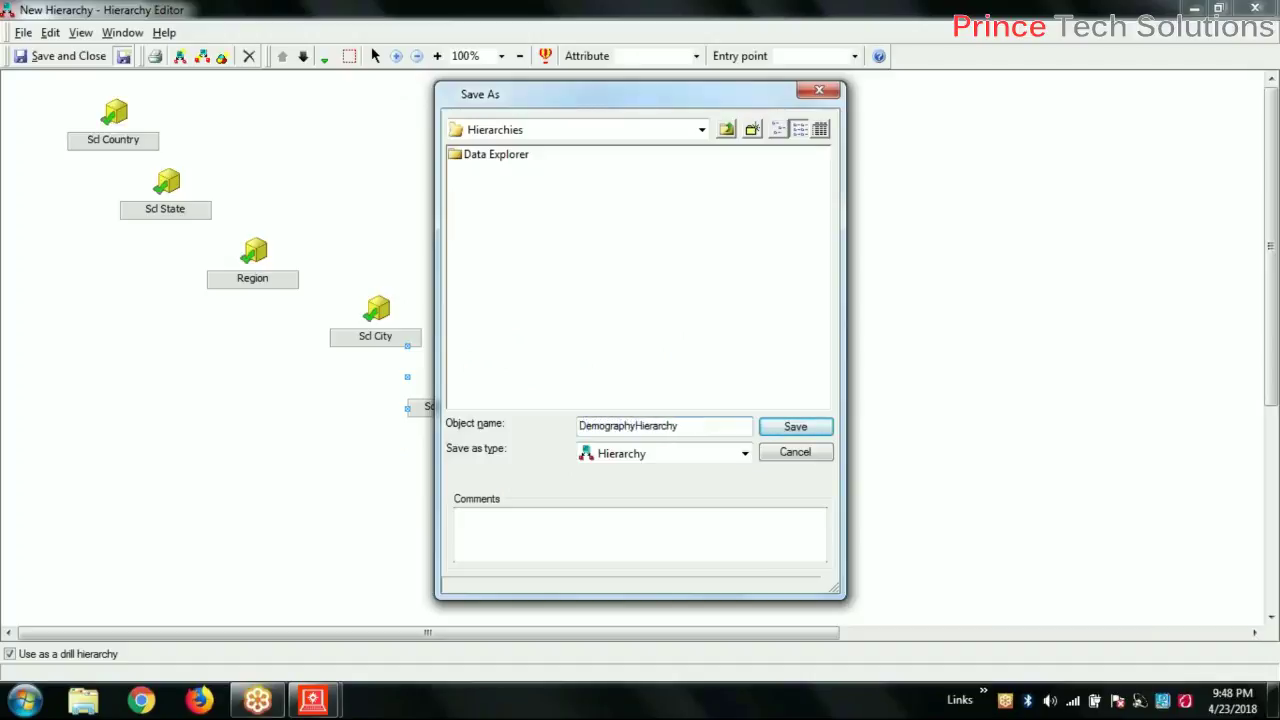
{"action": "left_click", "coordinate": [806, 428]}
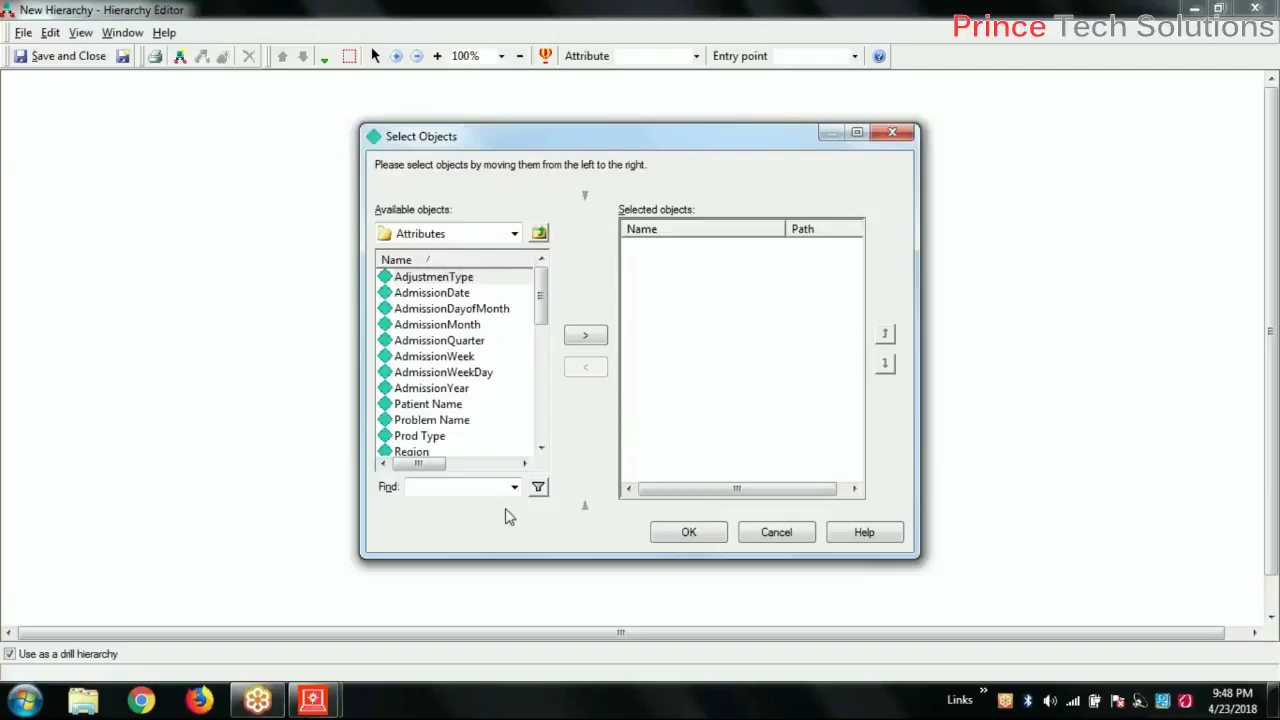
Step: Add AdmissionYear, Quarter, Month, Week, WeekDay and DayofMonth in order, then confirm the selection
{"action": "left_click_drag", "start_coordinate": [545, 305], "coordinate": [555, 432]}
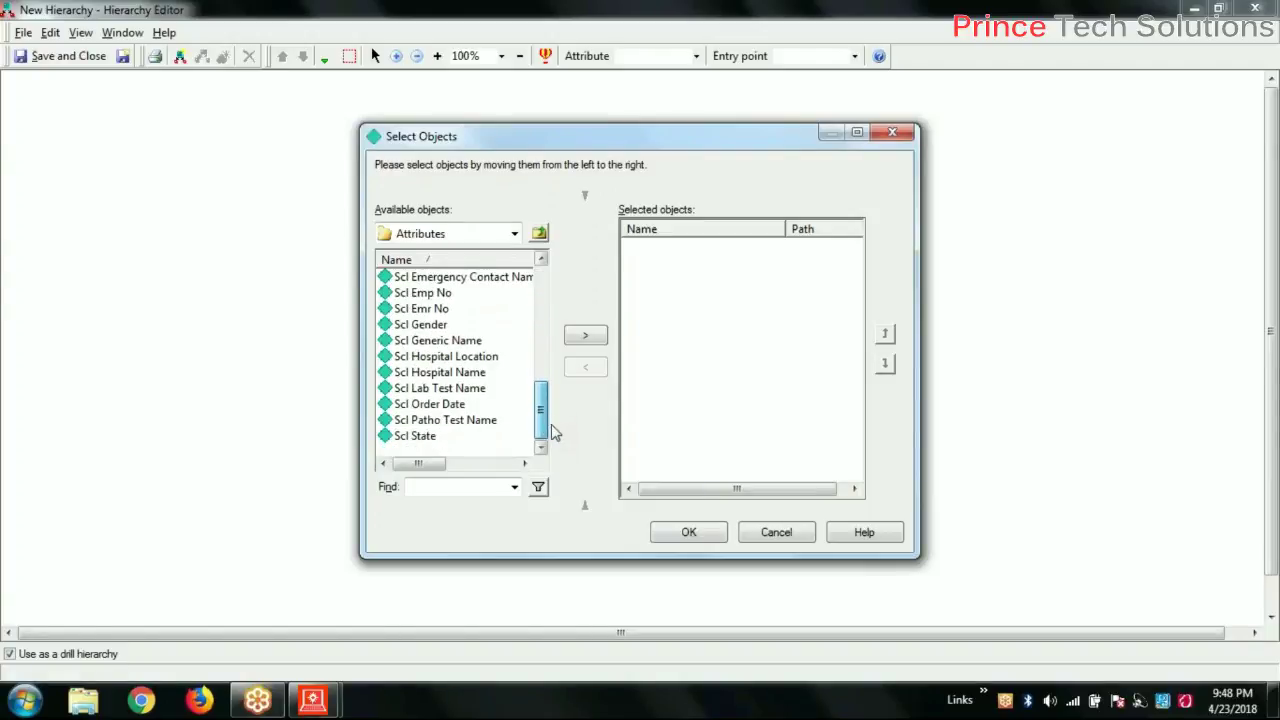
{"action": "left_click_drag", "start_coordinate": [555, 432], "coordinate": [546, 295]}
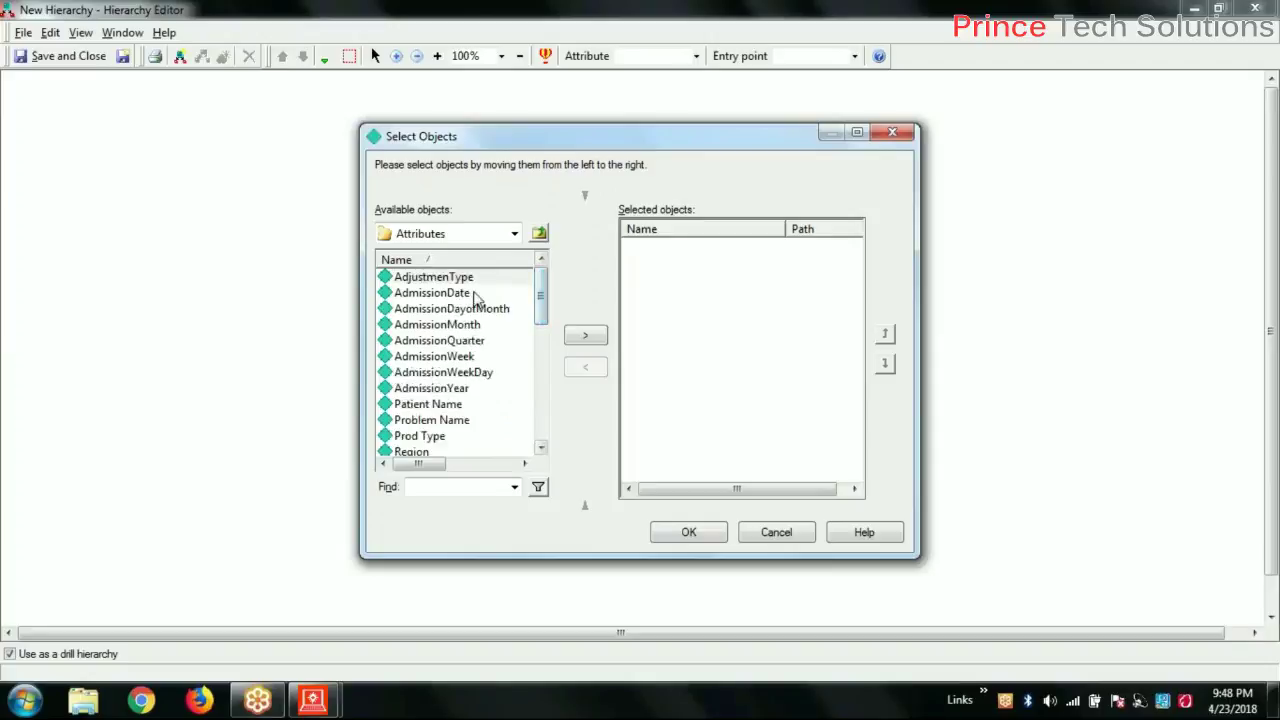
{"action": "double_click", "coordinate": [460, 388]}
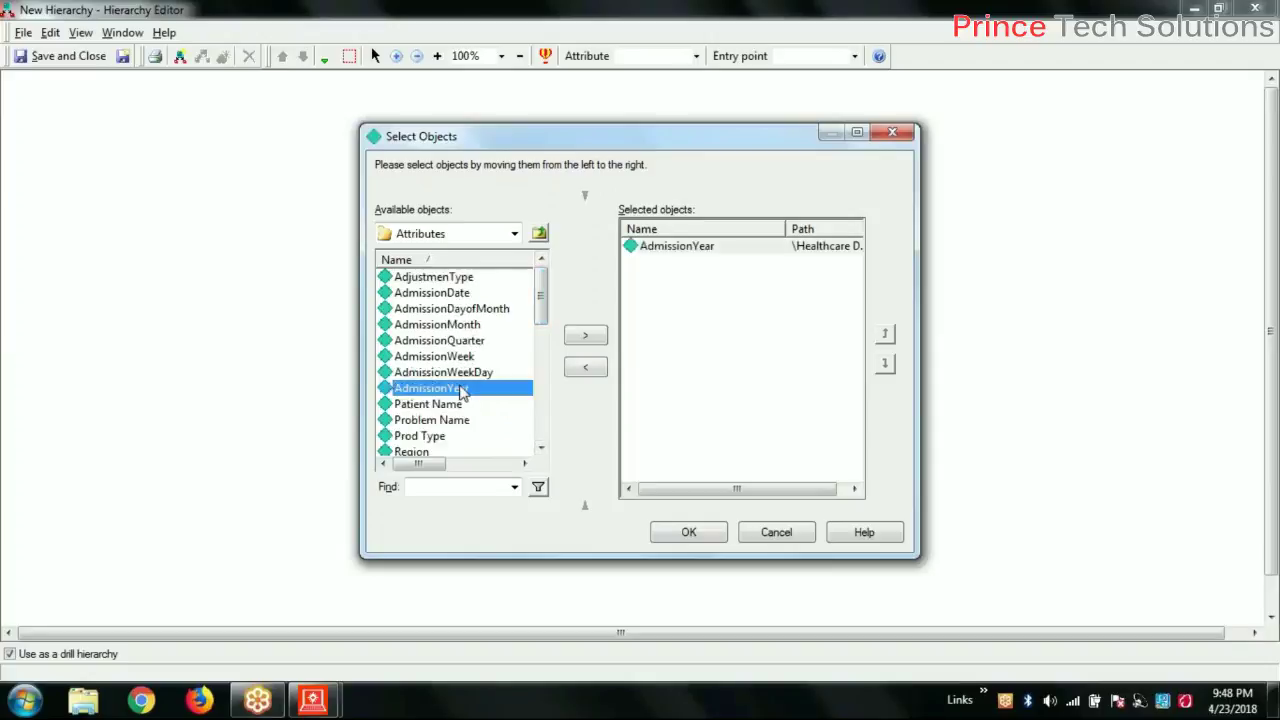
{"action": "double_click", "coordinate": [469, 341]}
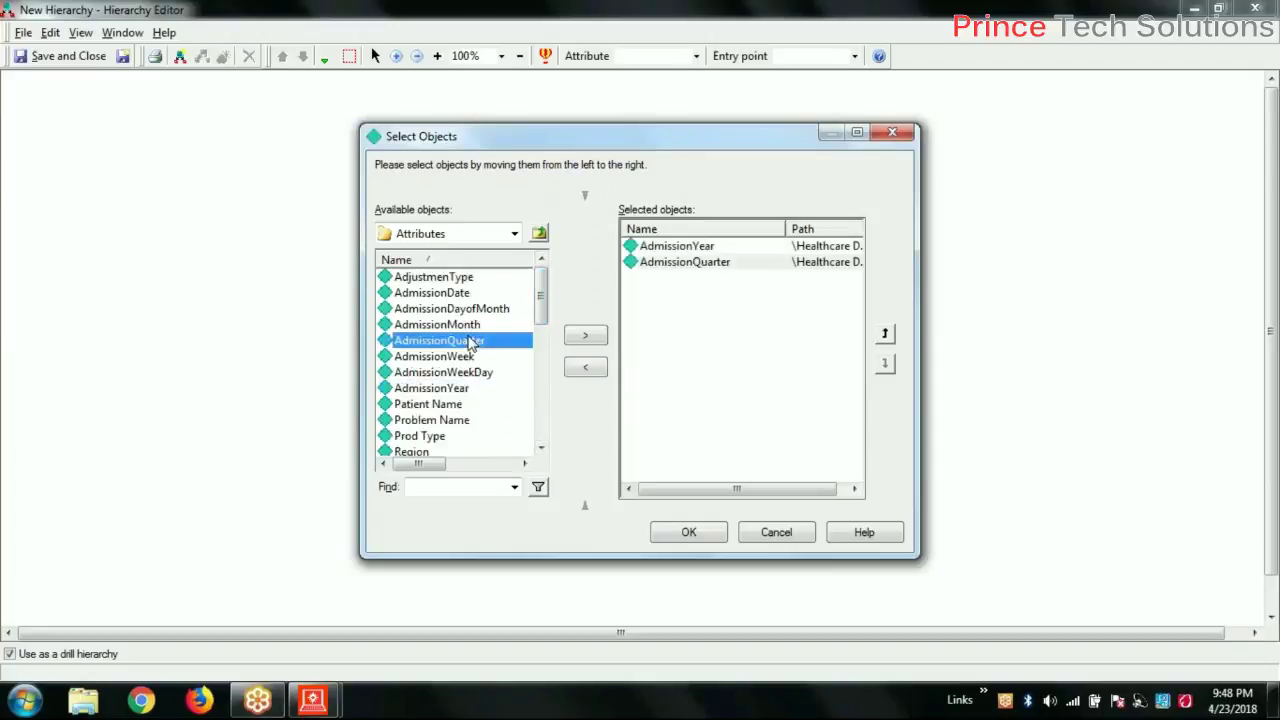
{"action": "double_click", "coordinate": [469, 326]}
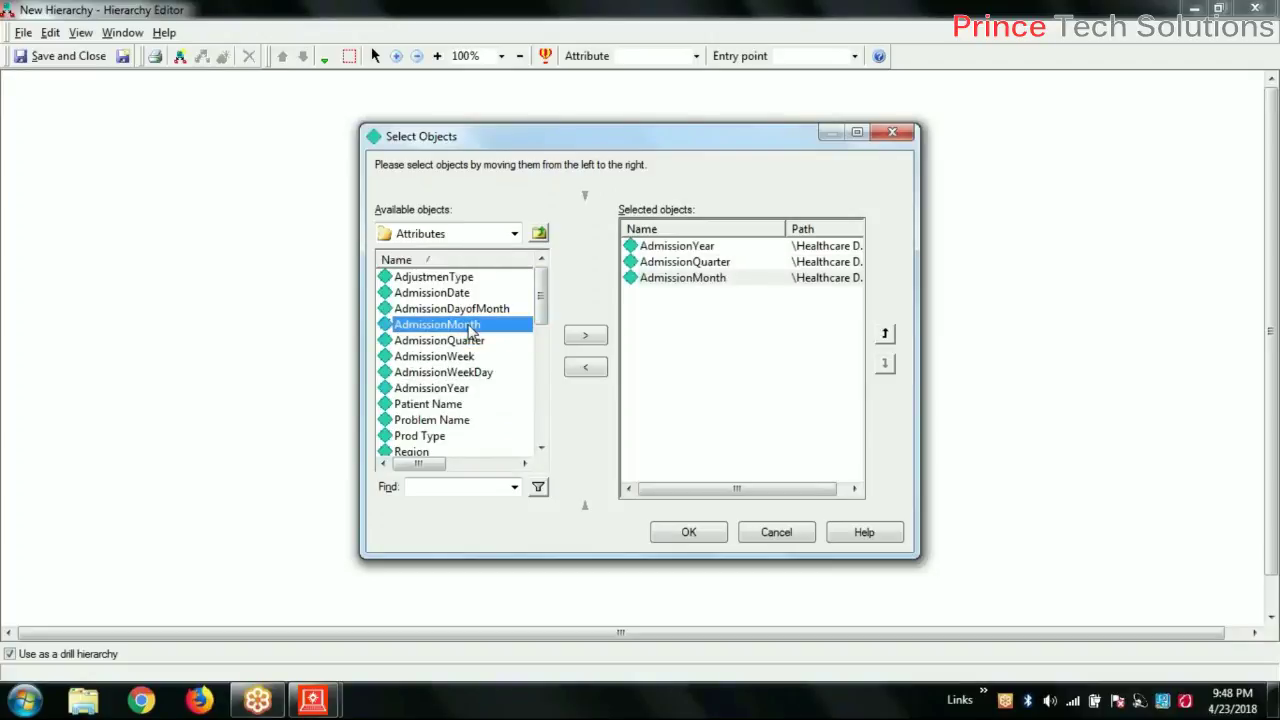
{"action": "double_click", "coordinate": [466, 357]}
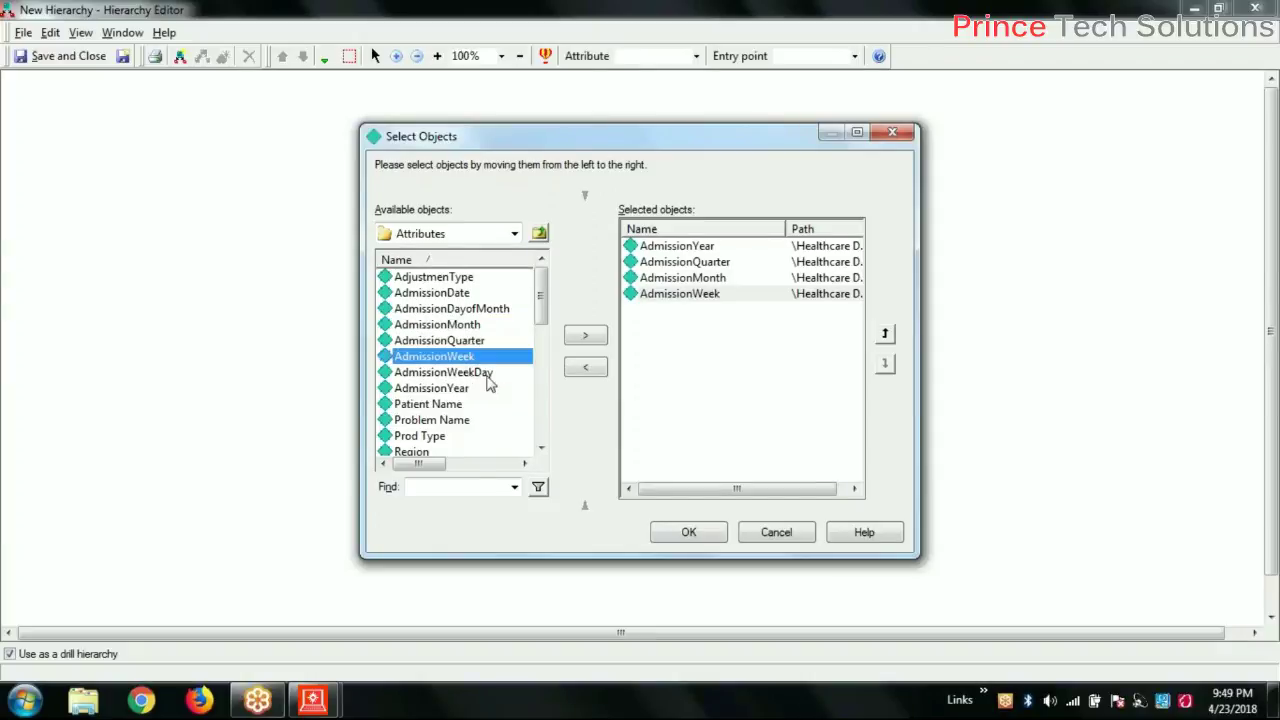
{"action": "double_click", "coordinate": [468, 376]}
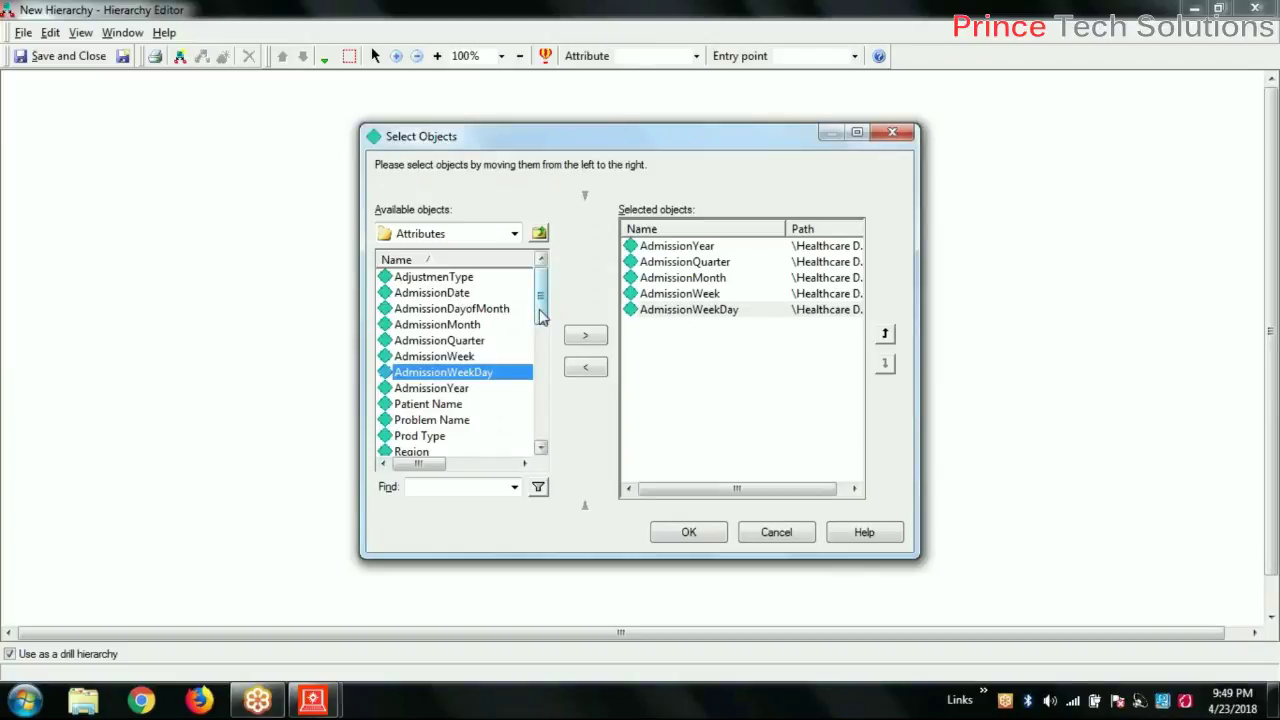
{"action": "double_click", "coordinate": [499, 311]}
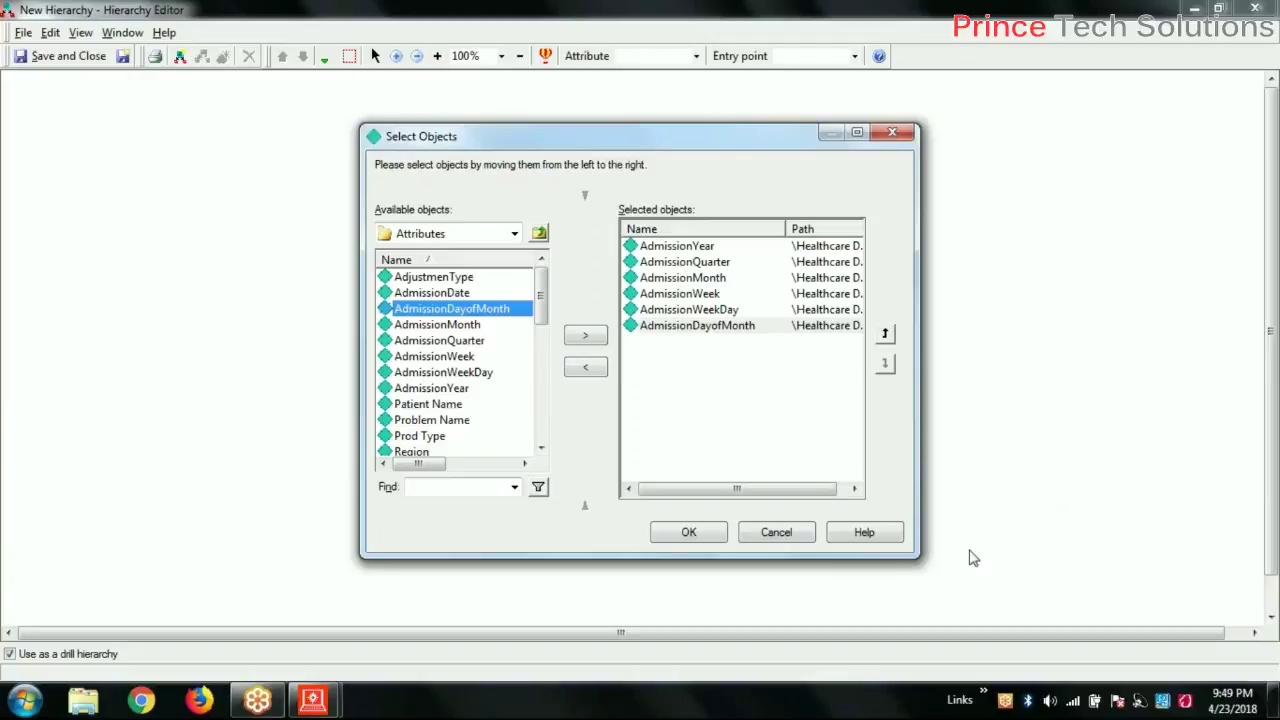
{"action": "left_click", "coordinate": [885, 334]}
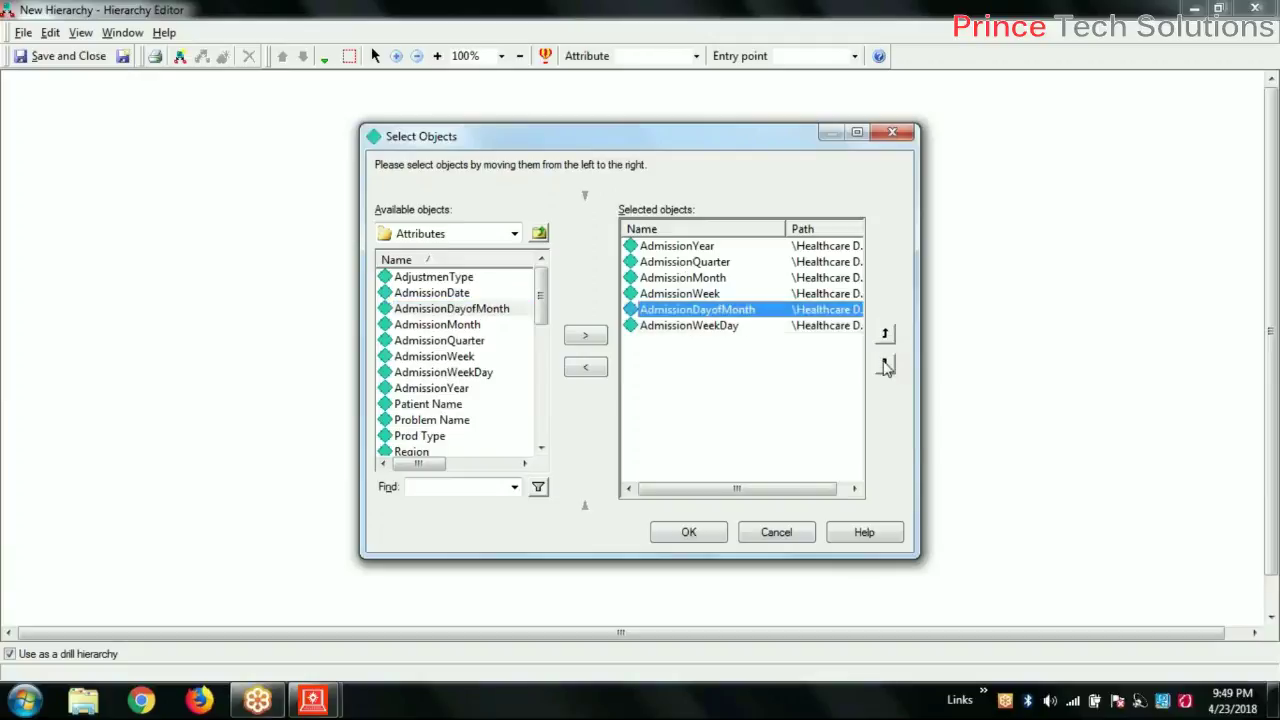
{"action": "left_click", "coordinate": [885, 365]}
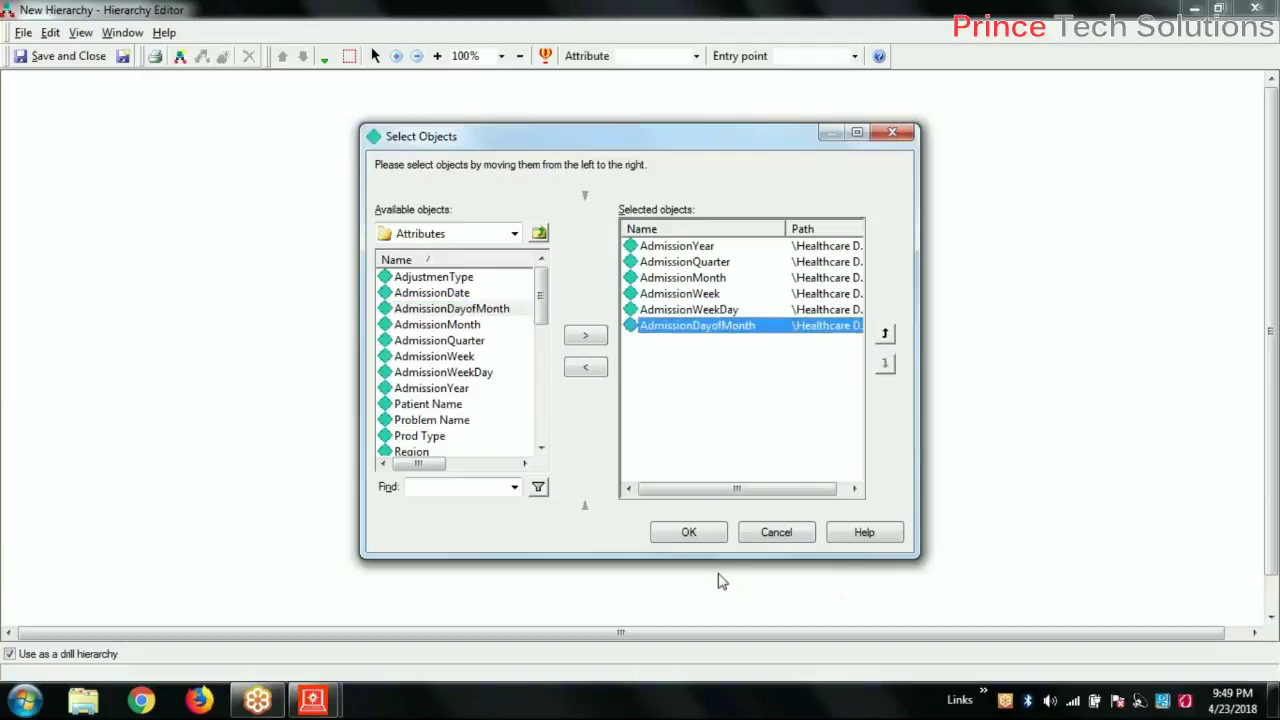
{"action": "left_click", "coordinate": [689, 533]}
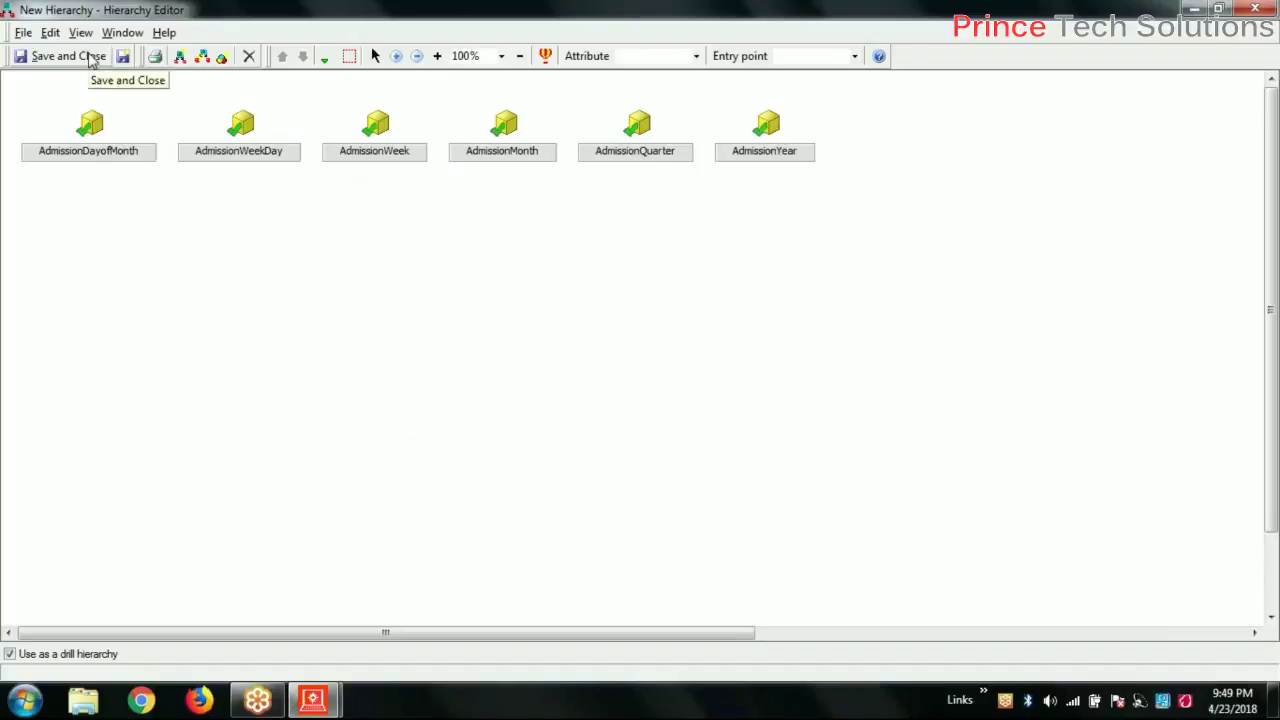
Step: Browse the Window, Edit and File menus of the Hierarchy Editor without choosing anything
{"action": "left_click", "coordinate": [123, 36]}
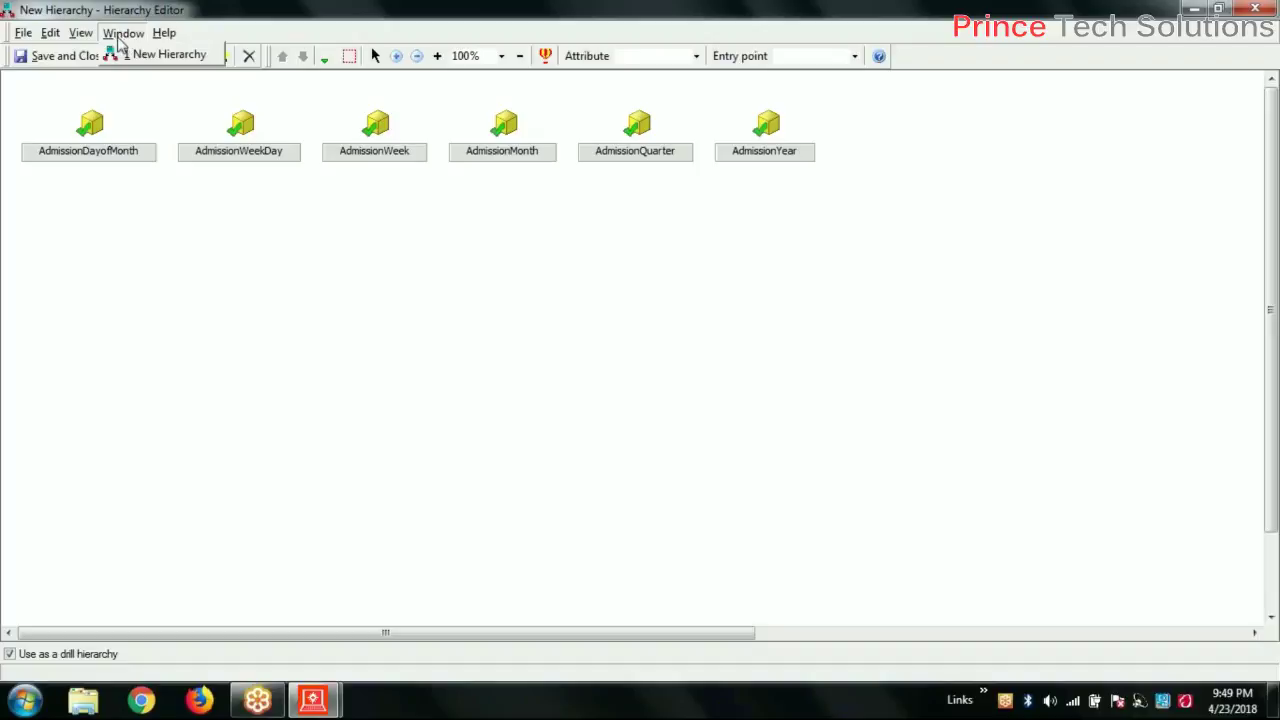
{"action": "left_click", "coordinate": [51, 33]}
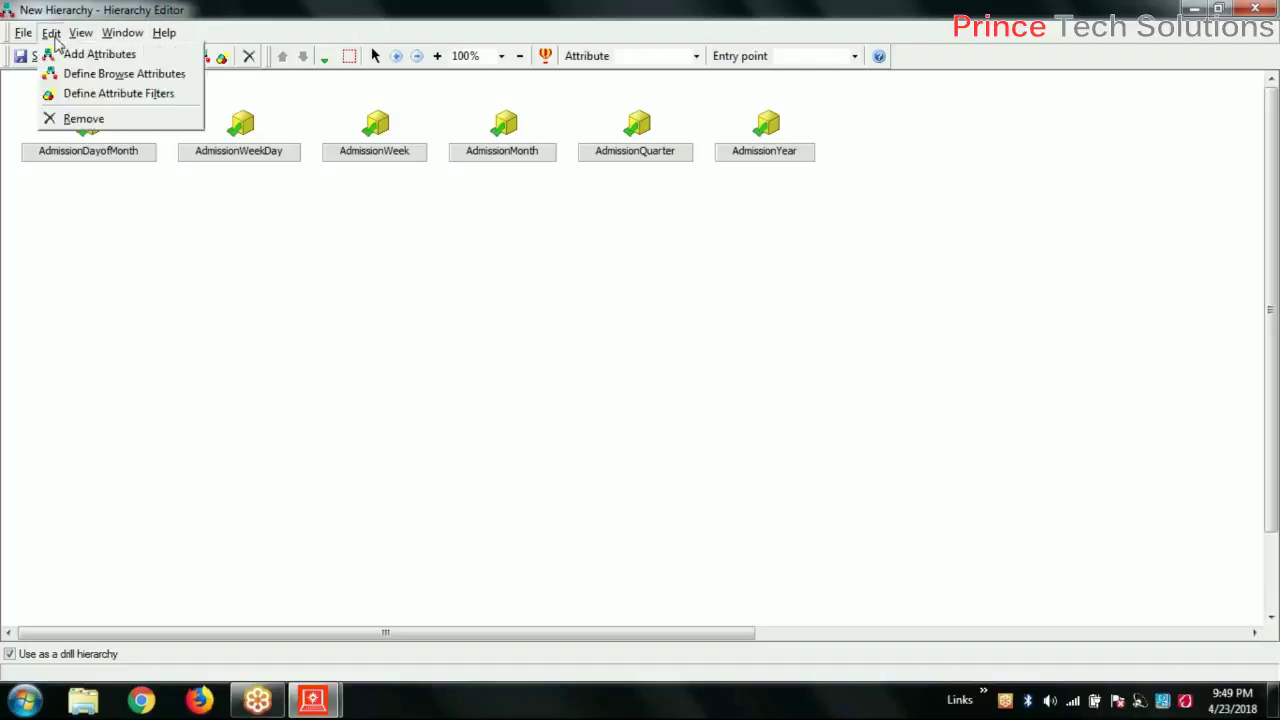
{"action": "left_click", "coordinate": [101, 9]}
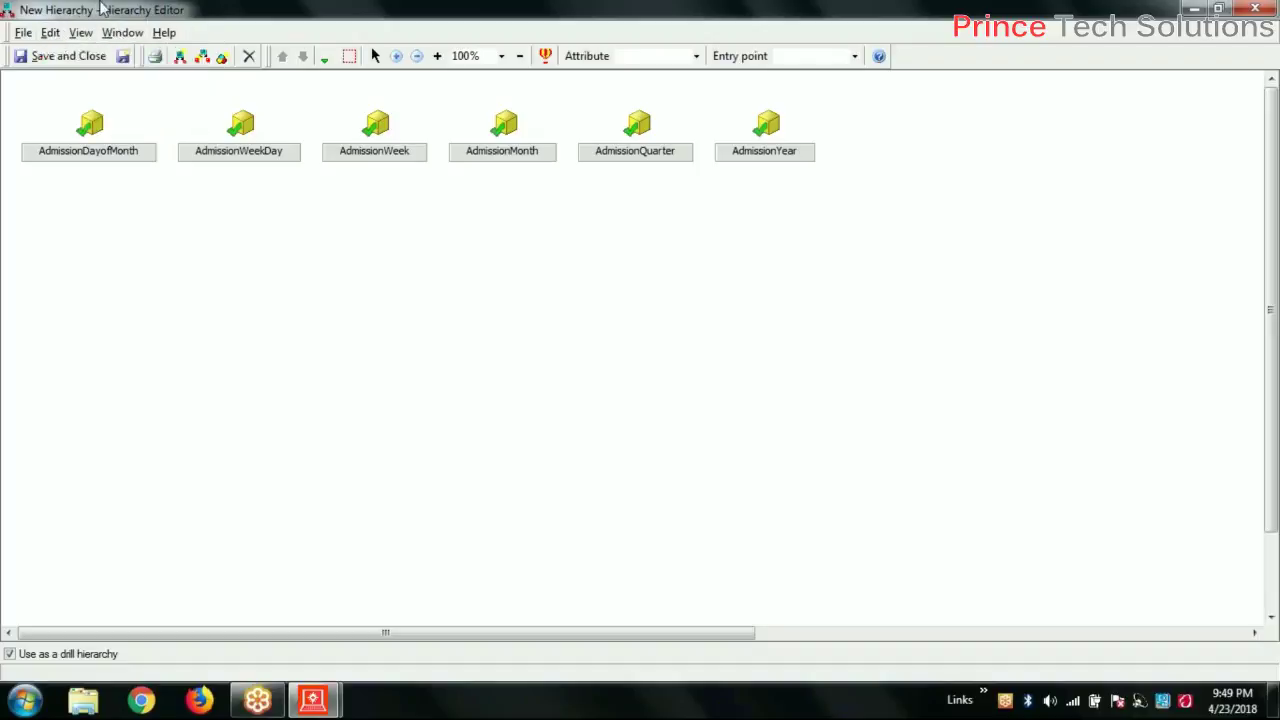
{"action": "left_click", "coordinate": [24, 34]}
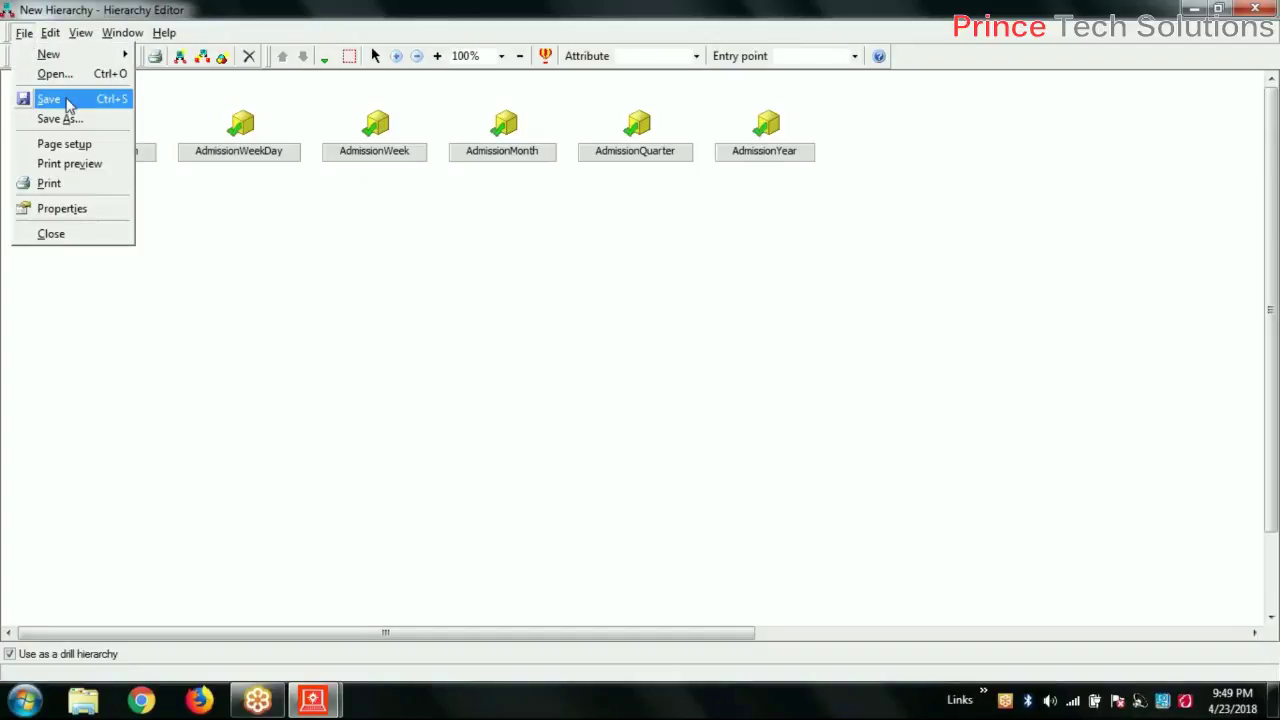
{"action": "left_click", "coordinate": [260, 8]}
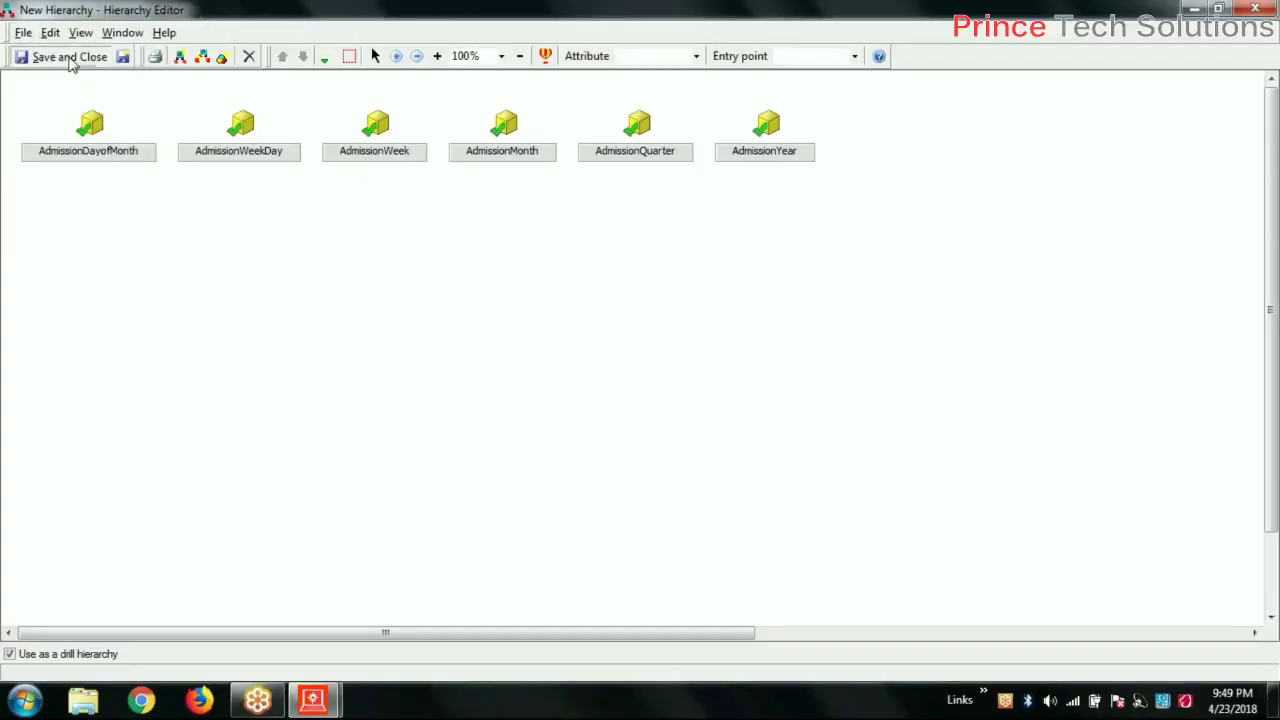
Step: Save and close the new date hierarchy under the name TimeDimHierarchy
{"action": "left_click", "coordinate": [70, 57]}
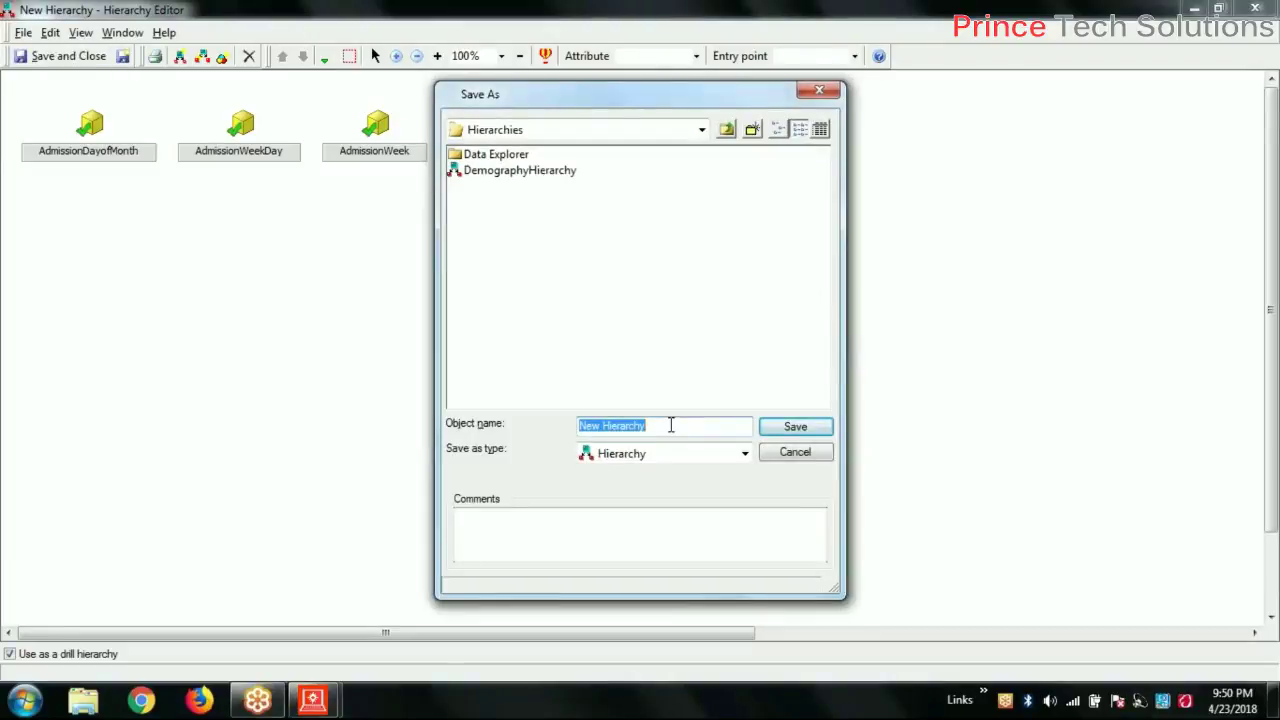
{"action": "key", "text": "Home"}
{"action": "key", "text": "Delete"}
{"action": "key", "text": "Delete"}
{"action": "key", "text": "Delete"}
{"action": "key", "text": "Delete"}
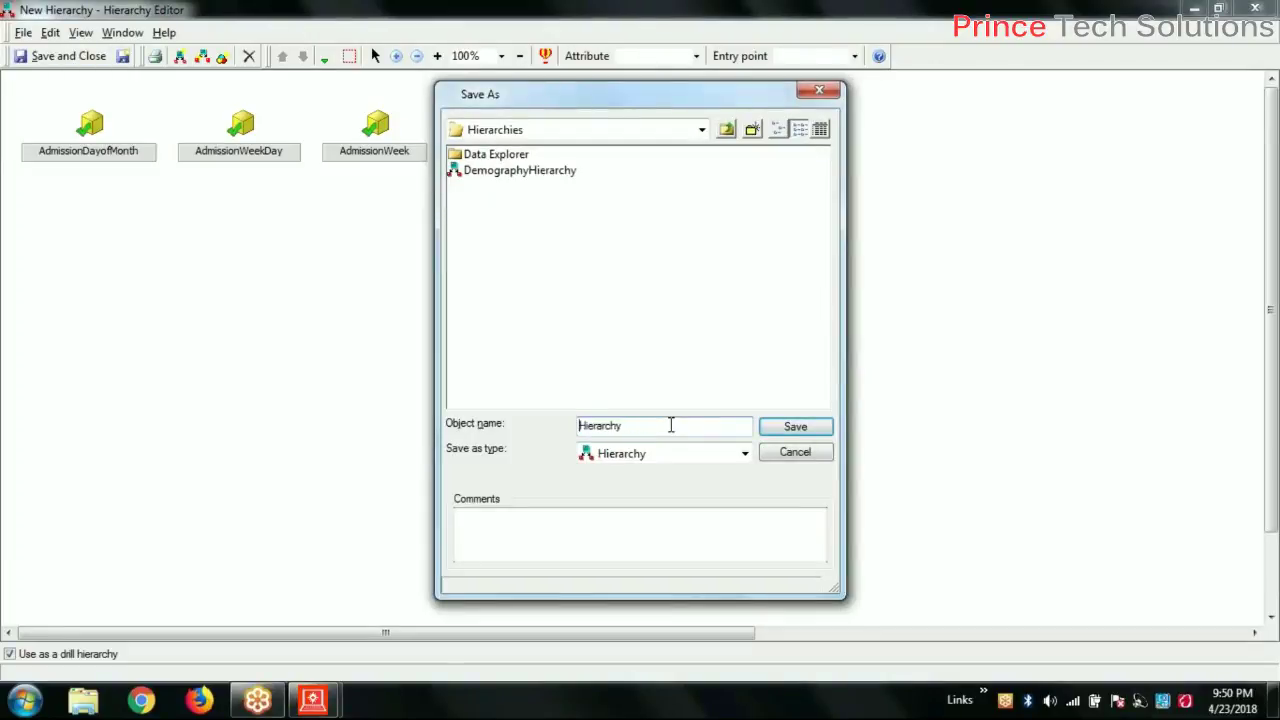
{"action": "type", "text": "TimeDim"}
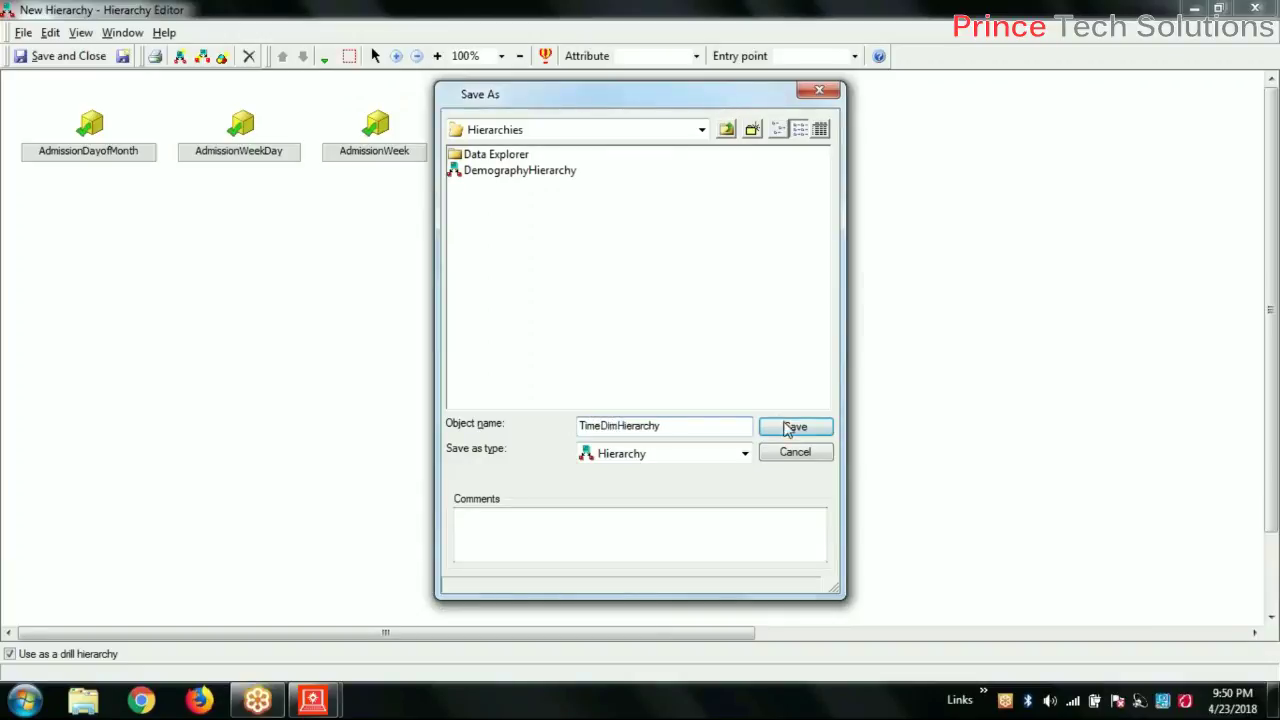
{"action": "left_click", "coordinate": [790, 427]}
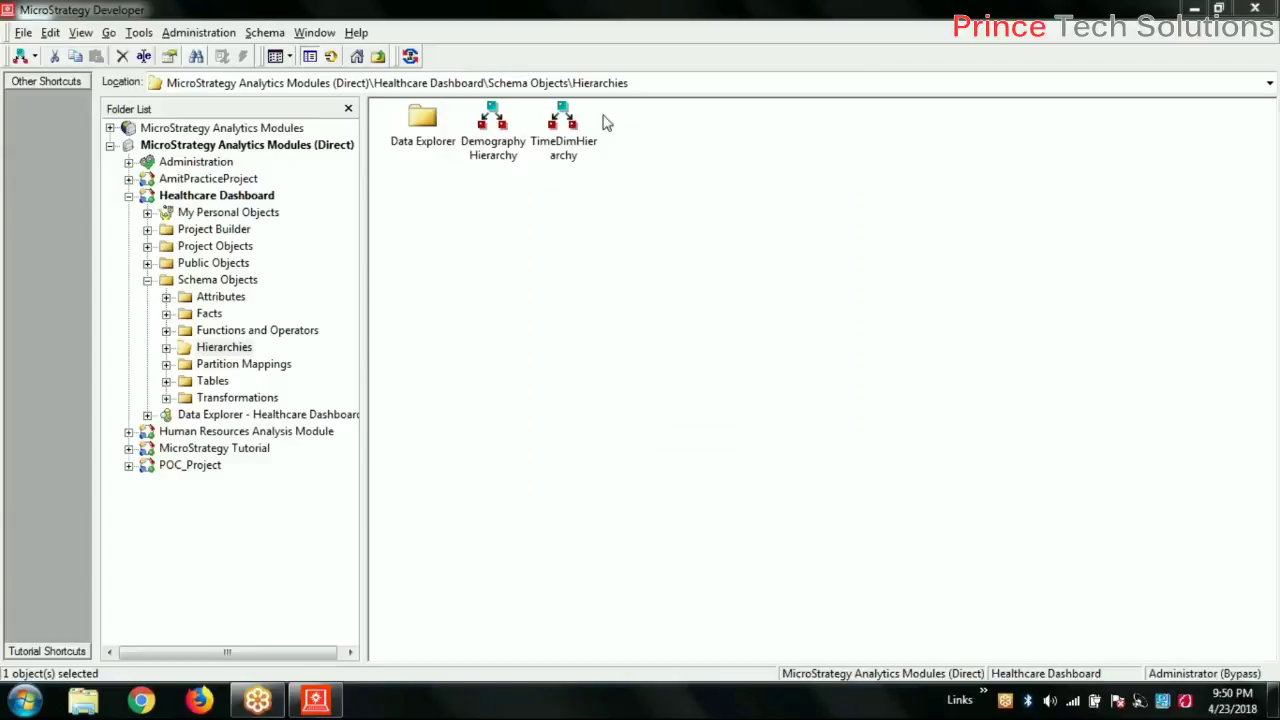
Step: Briefly review DemographyHierarchy, then reopen TimeDimHierarchy in the Hierarchy Editor
{"action": "double_click", "coordinate": [500, 138]}
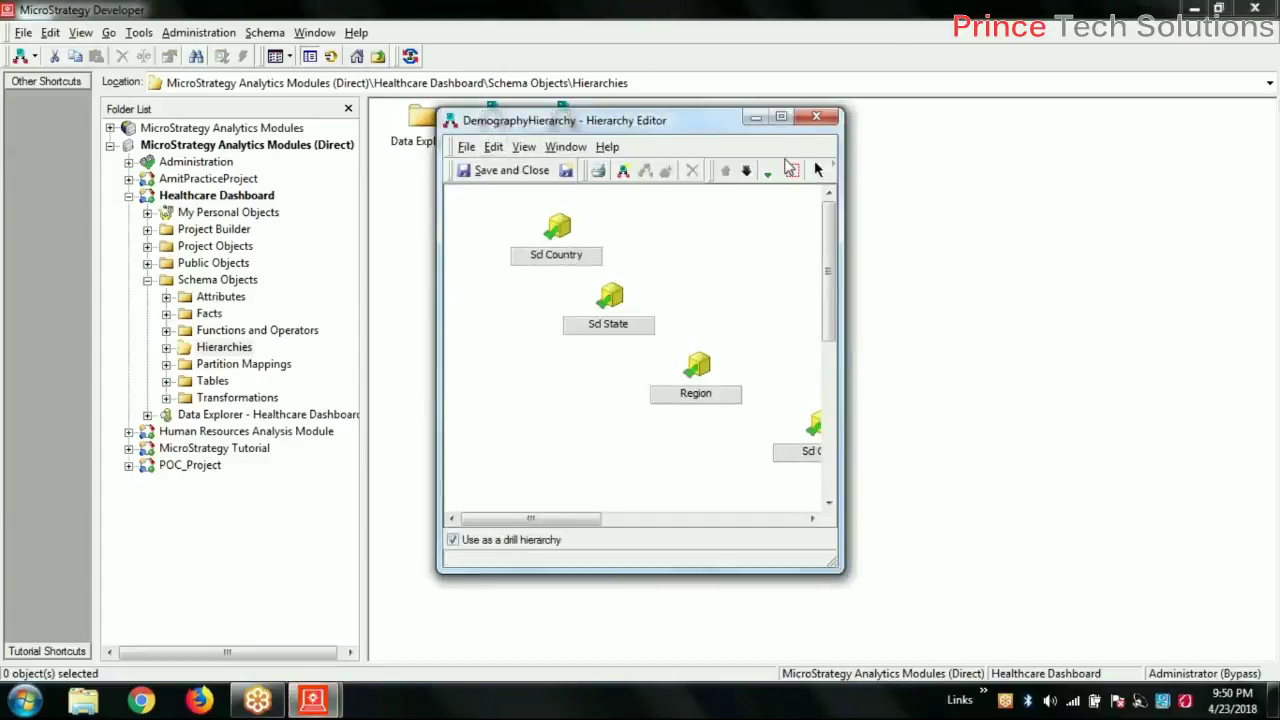
{"action": "left_click", "coordinate": [826, 120]}
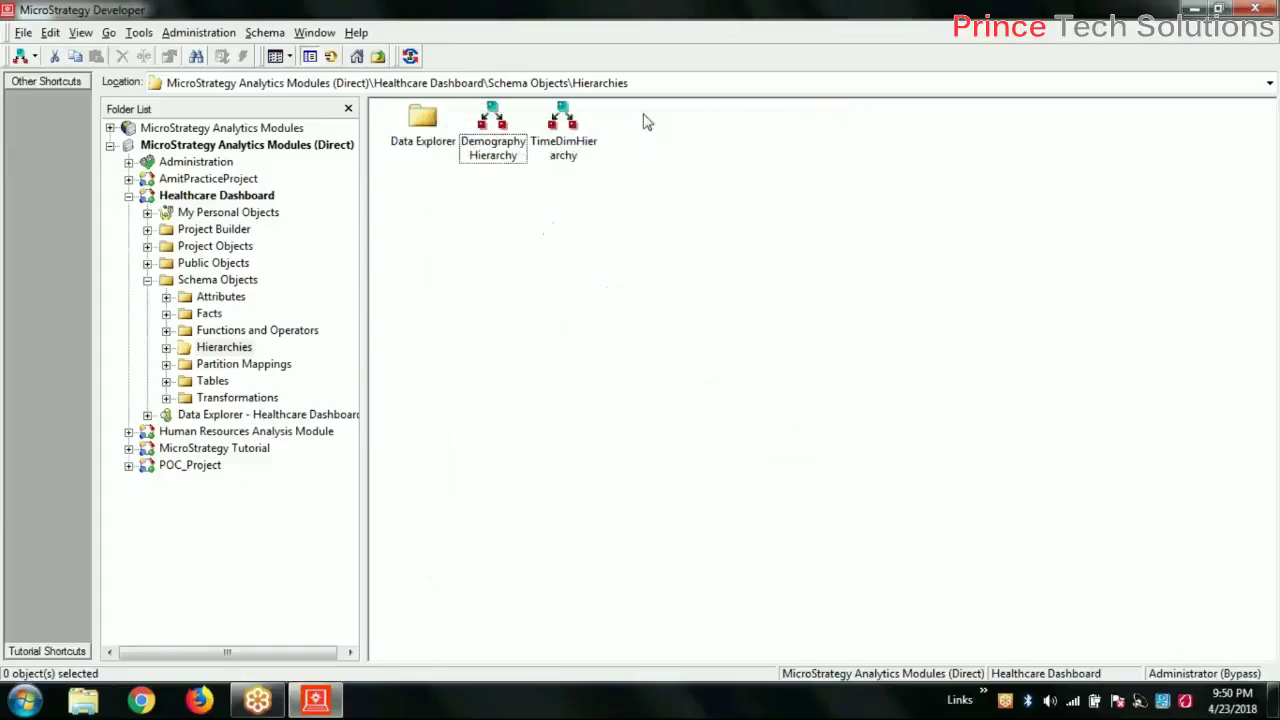
{"action": "double_click", "coordinate": [563, 128]}
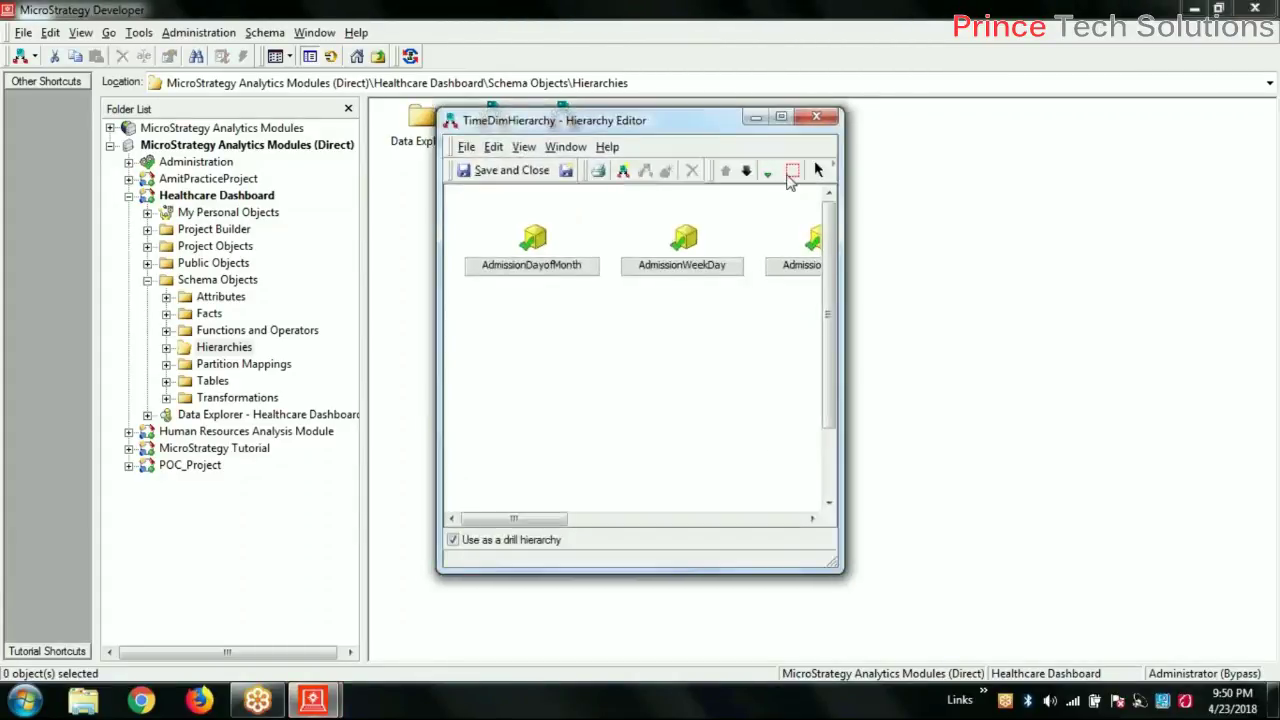
Step: Maximize the editor and stair-step AdmissionYear, AdmissionQuarter, AdmissionMonth and AdmissionDayofMonth diagonally
{"action": "left_click", "coordinate": [781, 117]}
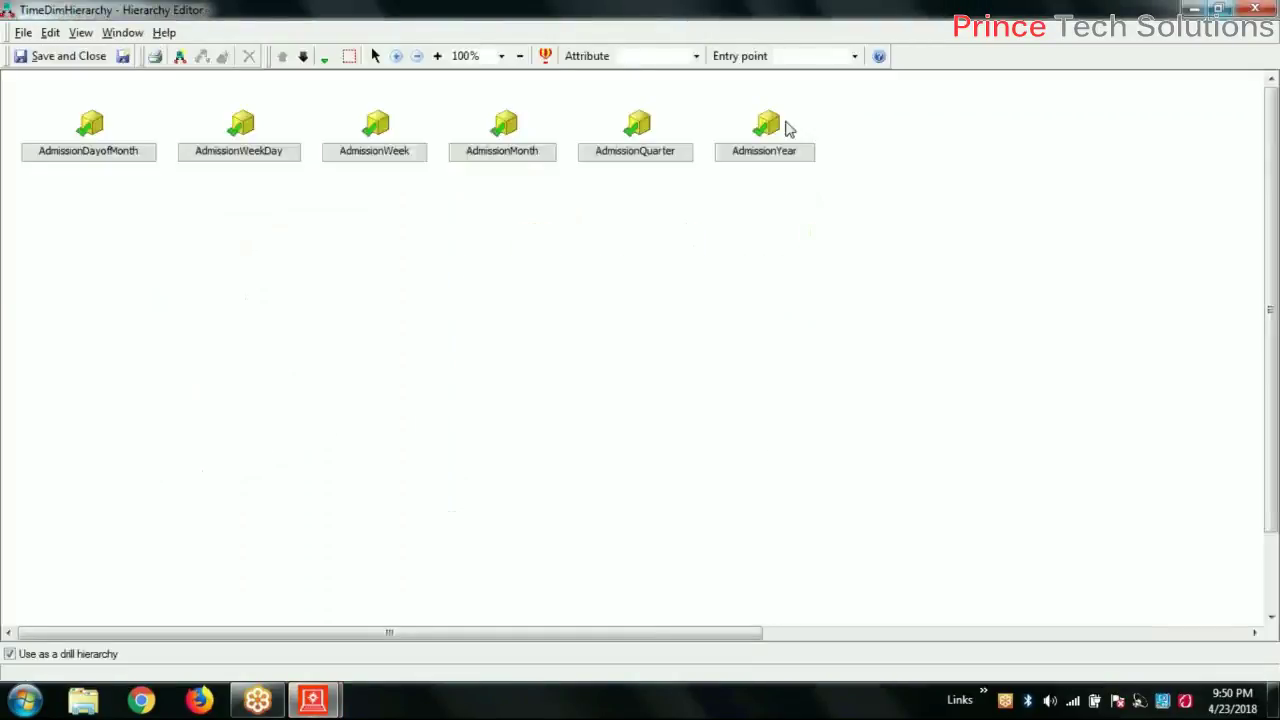
{"action": "left_click_drag", "start_coordinate": [760, 163], "coordinate": [152, 200]}
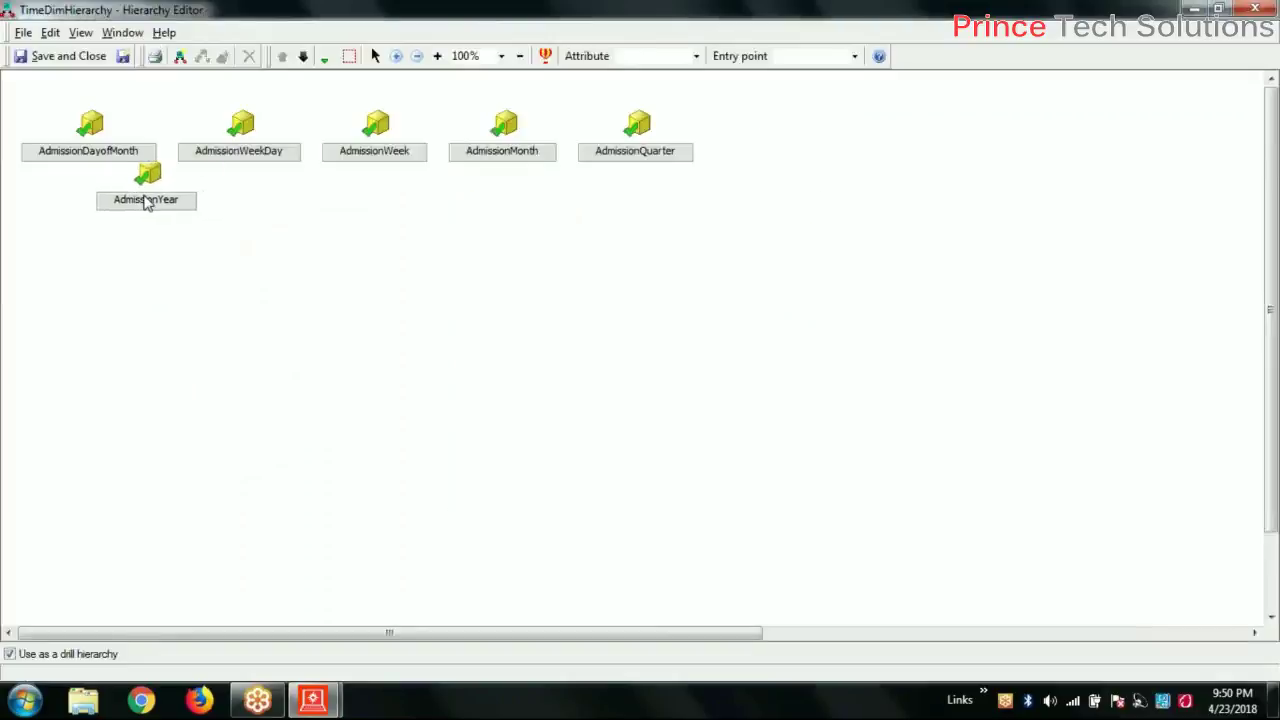
{"action": "left_click_drag", "start_coordinate": [634, 151], "coordinate": [224, 256]}
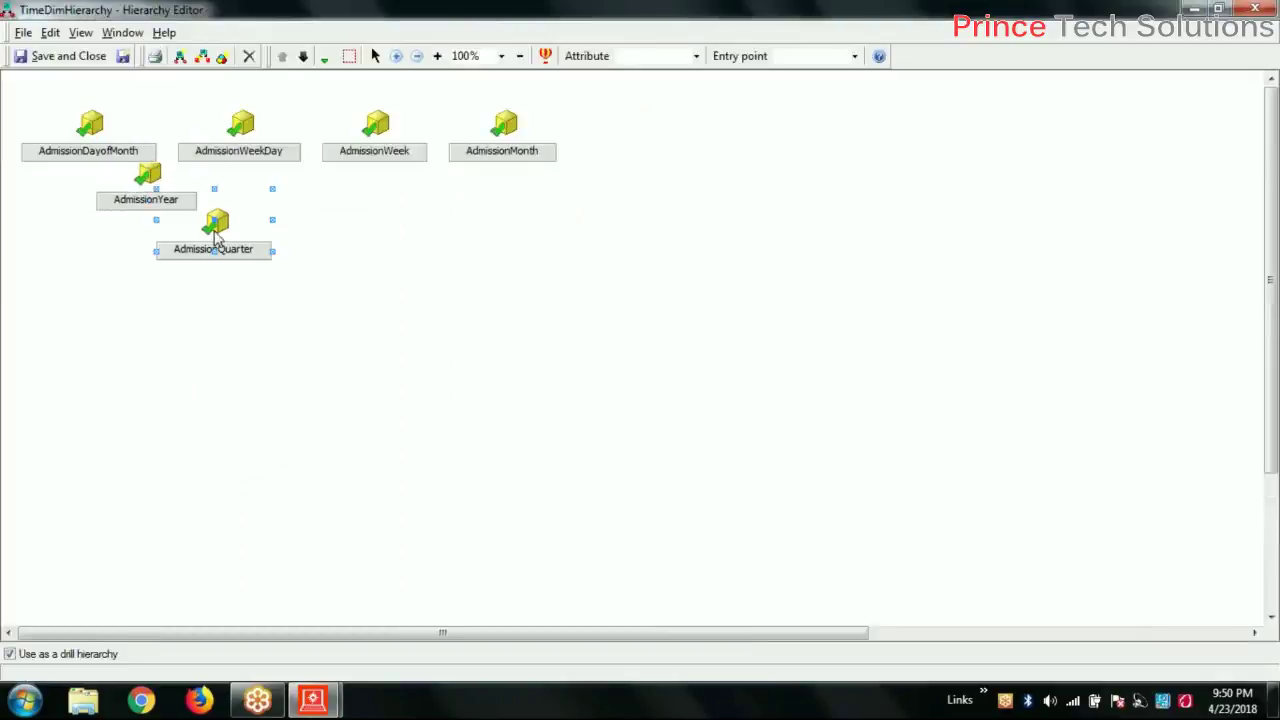
{"action": "left_click_drag", "start_coordinate": [109, 149], "coordinate": [314, 297]}
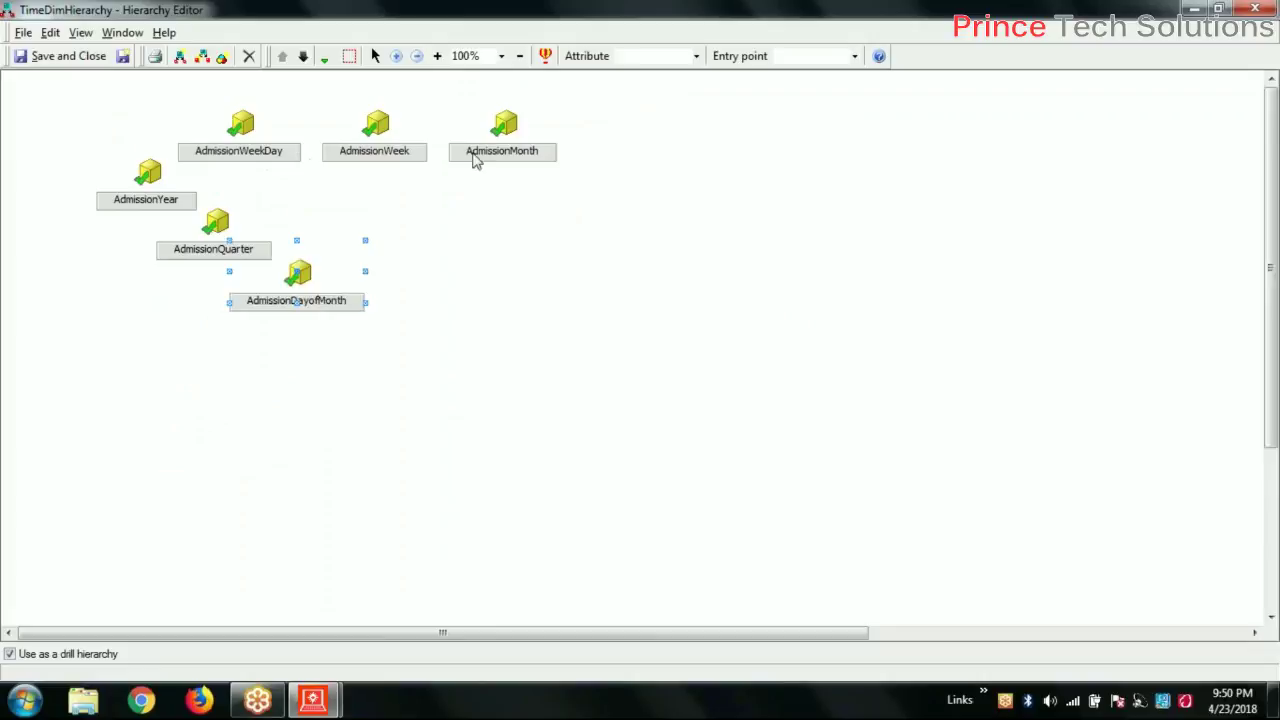
{"action": "left_click_drag", "start_coordinate": [476, 156], "coordinate": [201, 313]}
{"action": "left_click_drag", "start_coordinate": [310, 303], "coordinate": [372, 334]}
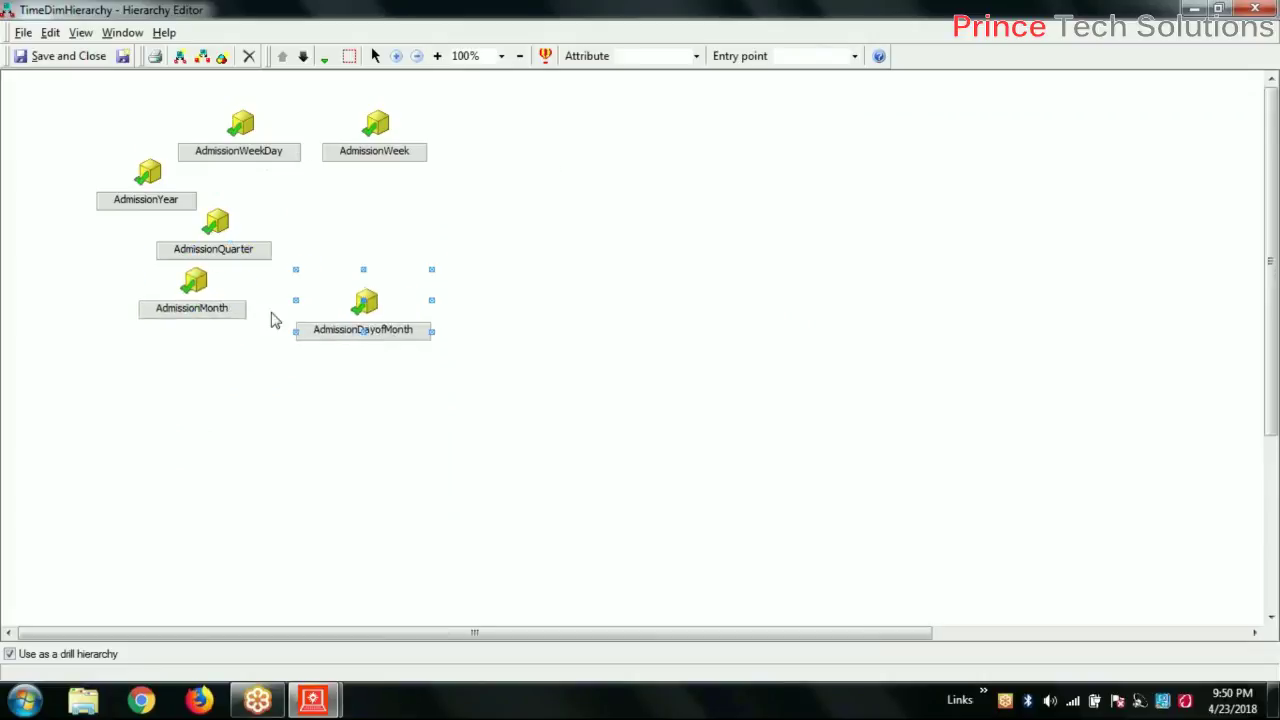
{"action": "left_click_drag", "start_coordinate": [200, 300], "coordinate": [274, 298]}
{"action": "left_click_drag", "start_coordinate": [361, 333], "coordinate": [366, 346]}
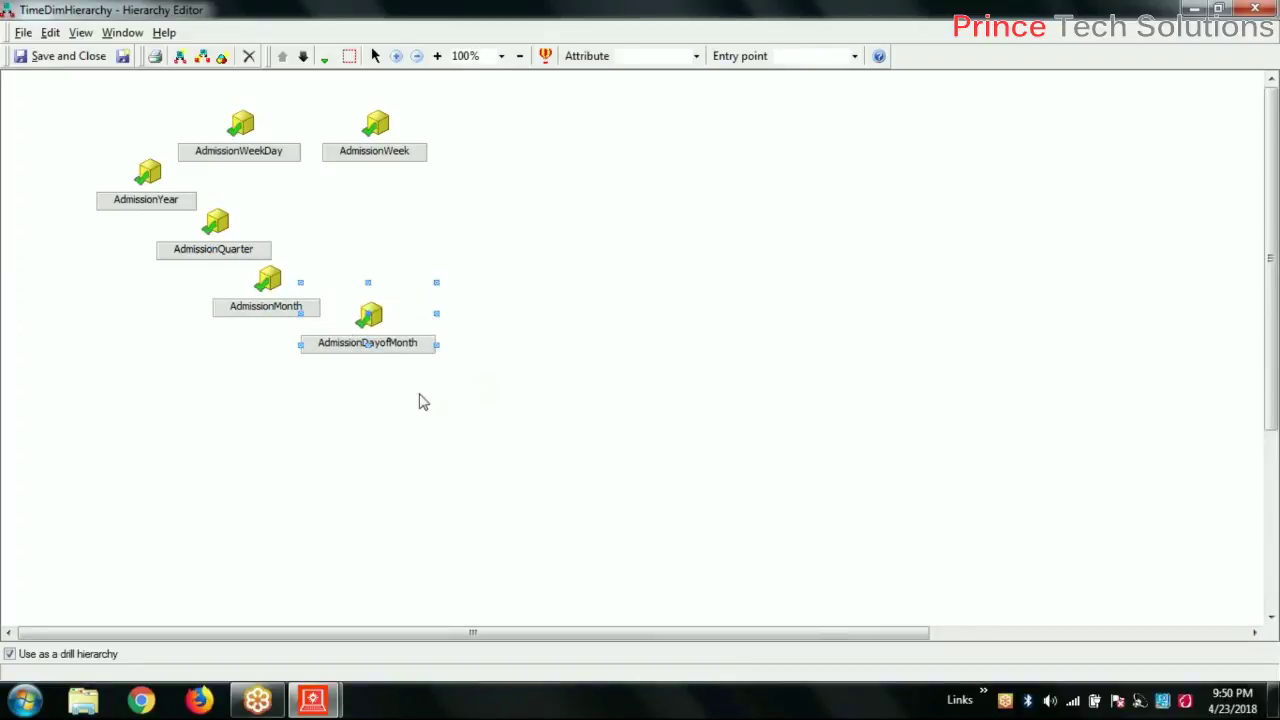
Step: Slot AdmissionWeek and AdmissionWeekDay under AdmissionMonth, put AdmissionDayofMonth last, and save
{"action": "left_click_drag", "start_coordinate": [260, 134], "coordinate": [477, 357]}
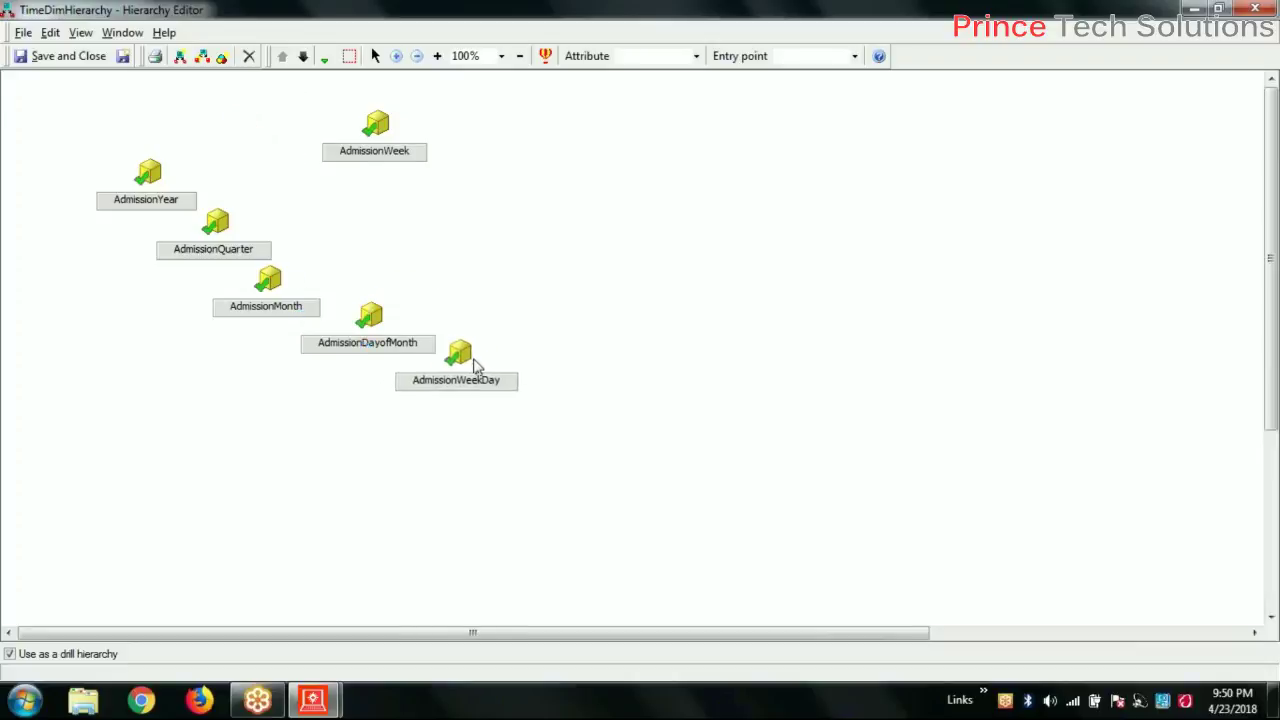
{"action": "left_click_drag", "start_coordinate": [389, 157], "coordinate": [550, 326]}
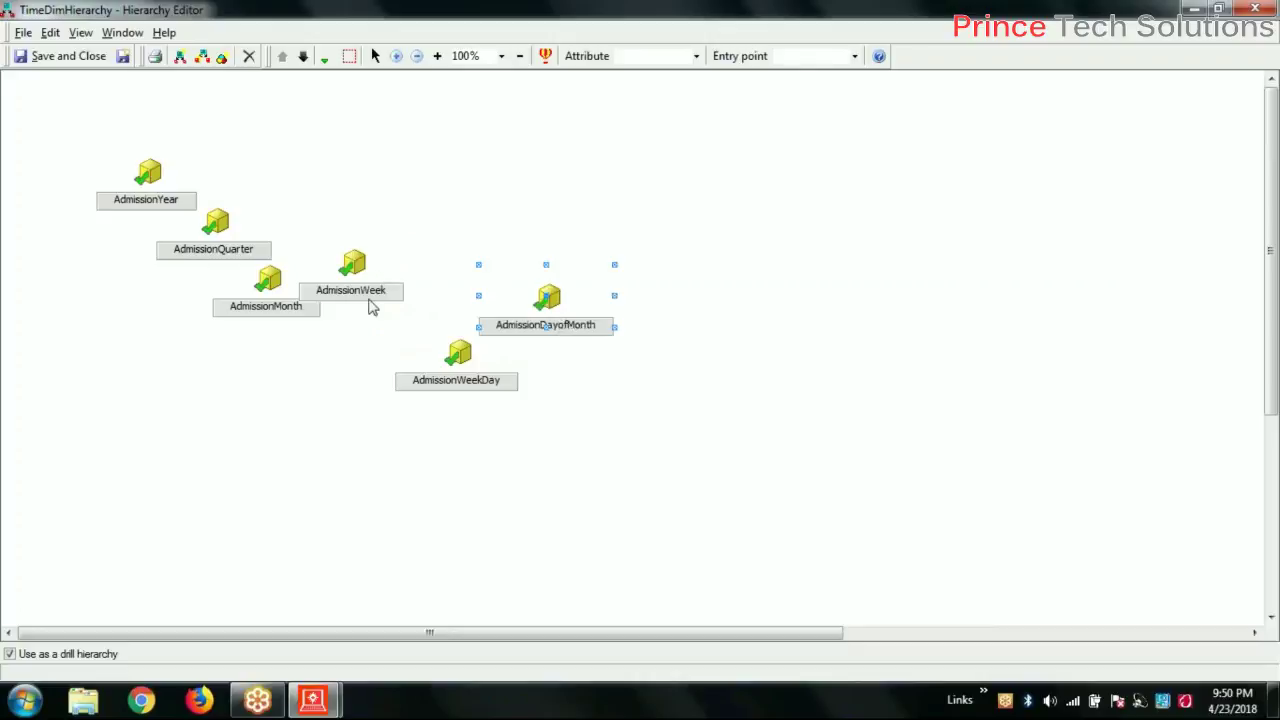
{"action": "left_click_drag", "start_coordinate": [371, 295], "coordinate": [357, 342]}
{"action": "mouse_move", "coordinate": [446, 388]}
{"action": "left_mouse_down"}
{"action": "mouse_move", "coordinate": [589, 420]}
{"action": "mouse_move", "coordinate": [427, 378]}
{"action": "left_mouse_up"}
{"action": "left_click", "coordinate": [538, 324]}
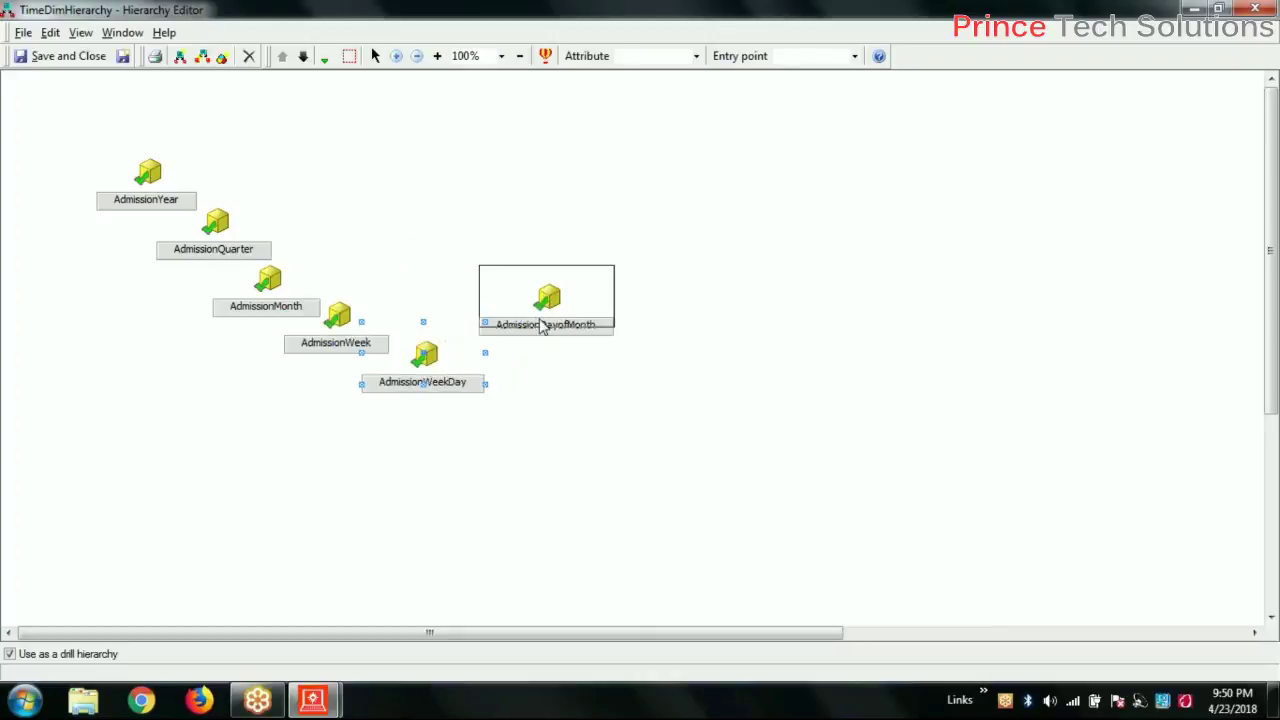
{"action": "left_click_drag", "start_coordinate": [538, 324], "coordinate": [500, 420]}
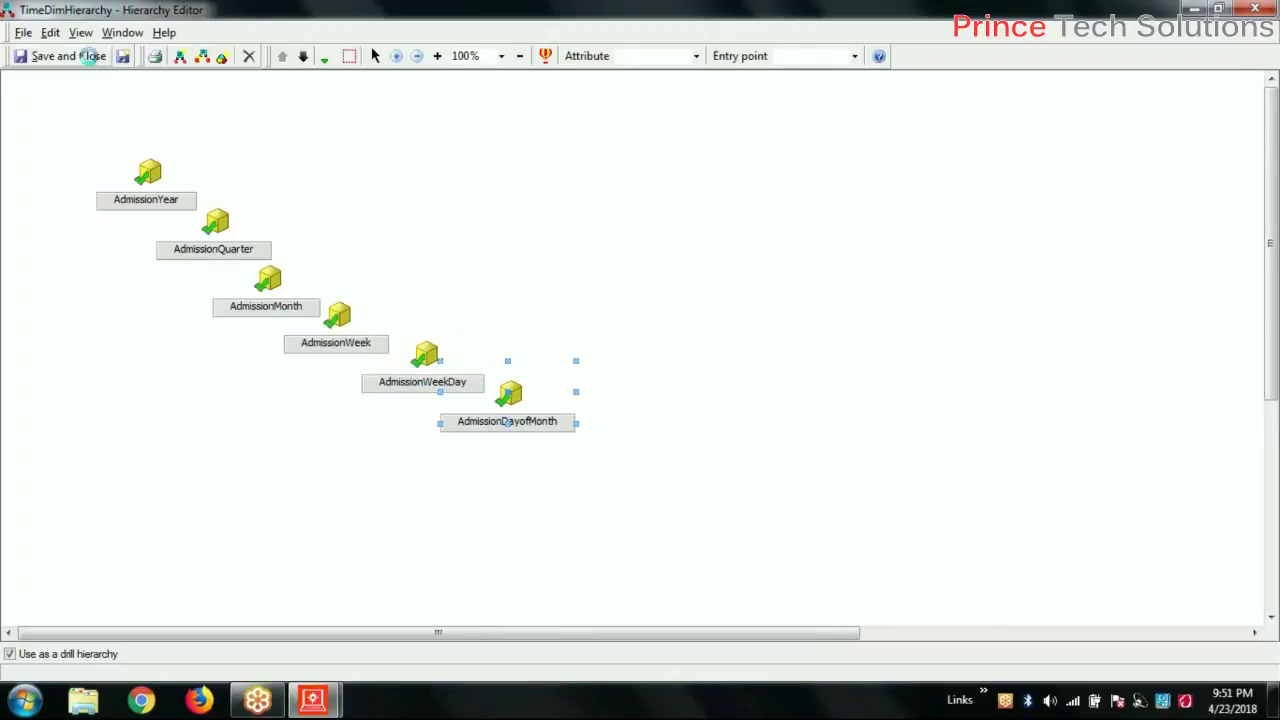
{"action": "left_click", "coordinate": [89, 56]}
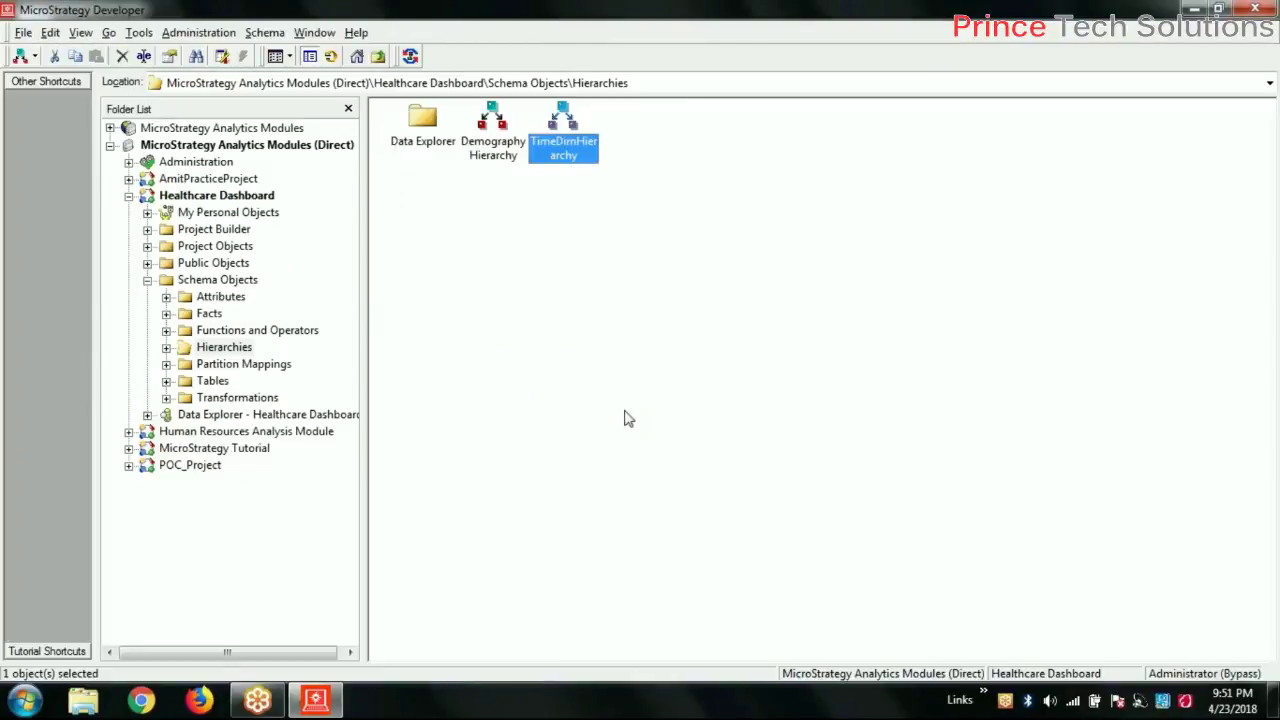
Step: Reopen TimeDimHierarchy maximized and set AdmissionYear as its entry point
{"action": "double_click", "coordinate": [563, 148]}
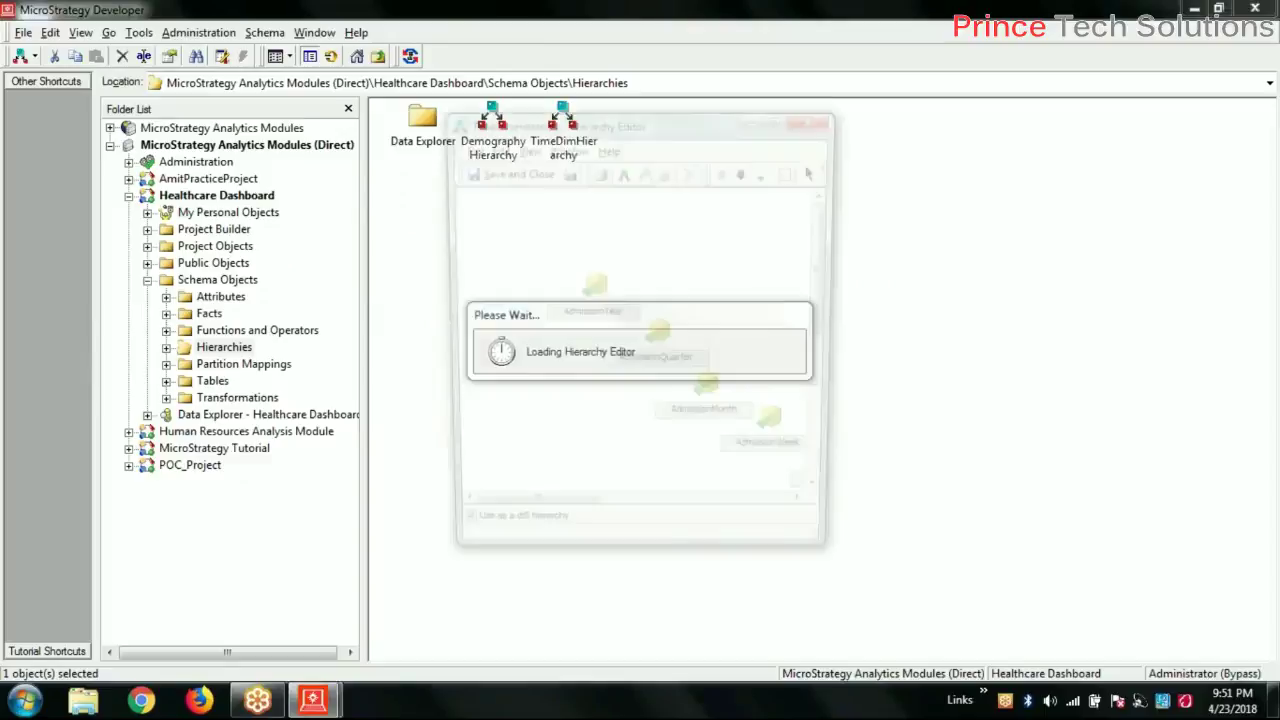
{"action": "left_click", "coordinate": [781, 117]}
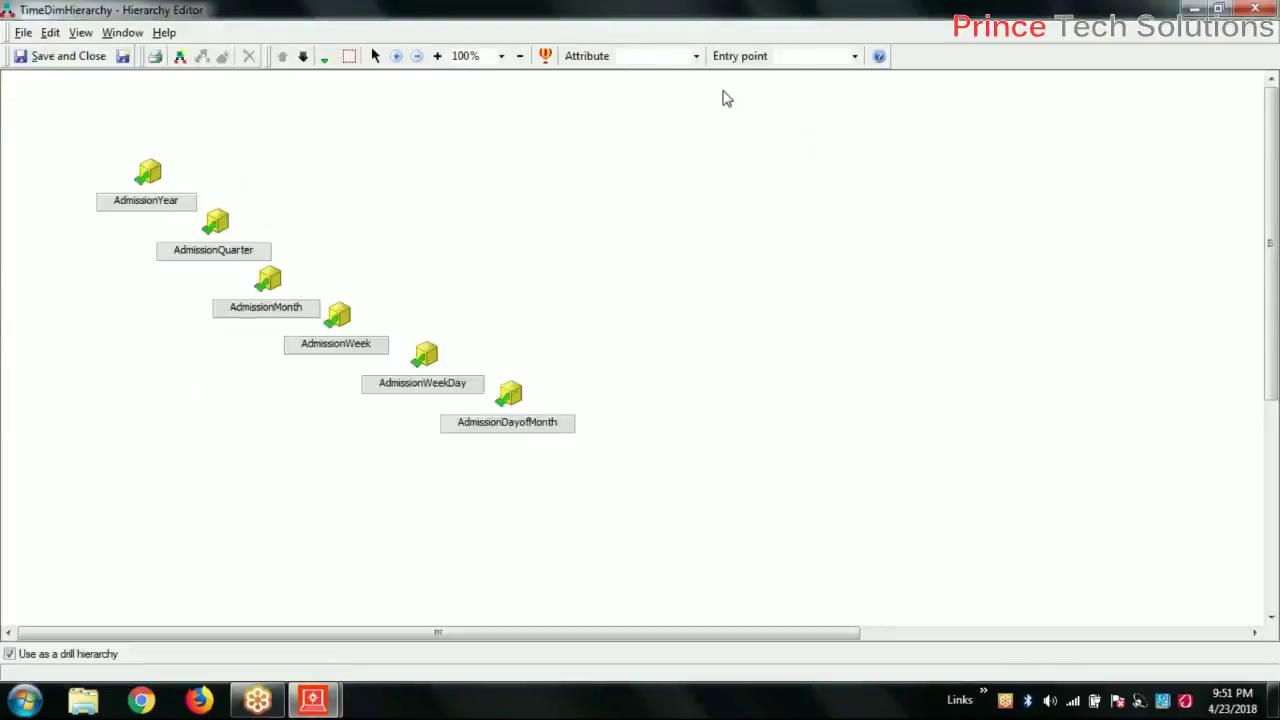
{"action": "left_click", "coordinate": [856, 57]}
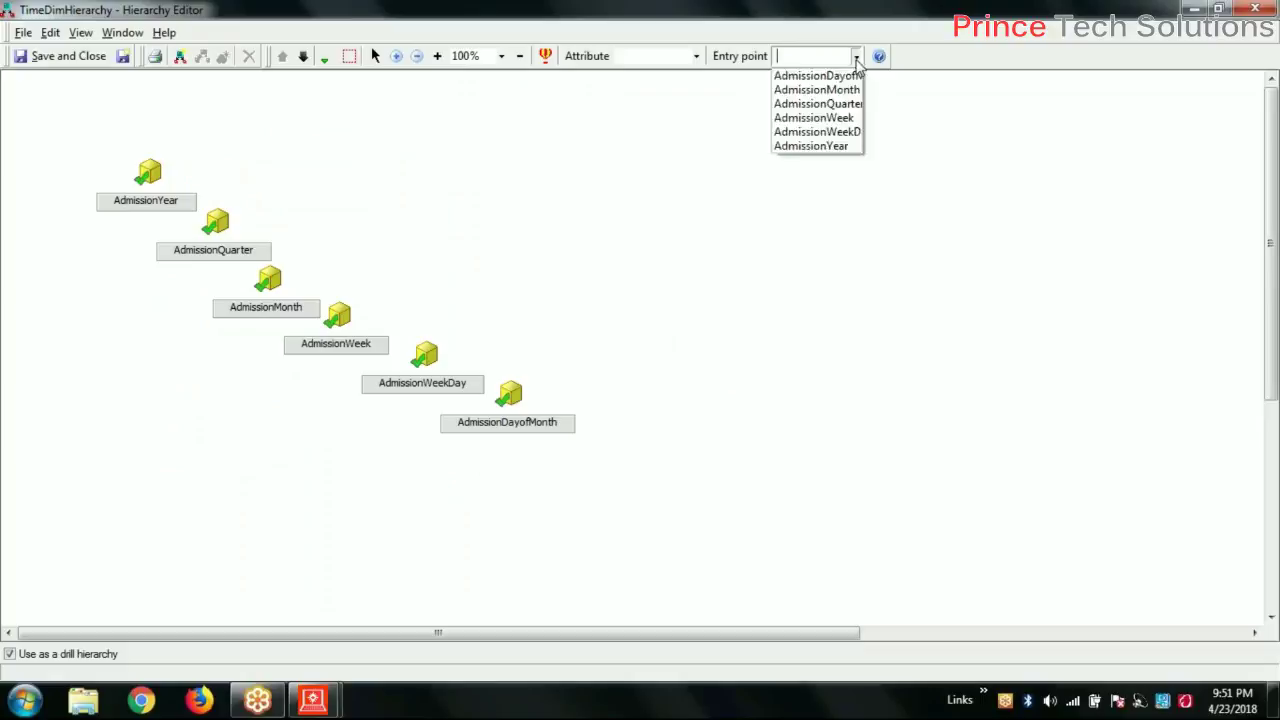
{"action": "left_click", "coordinate": [836, 147]}
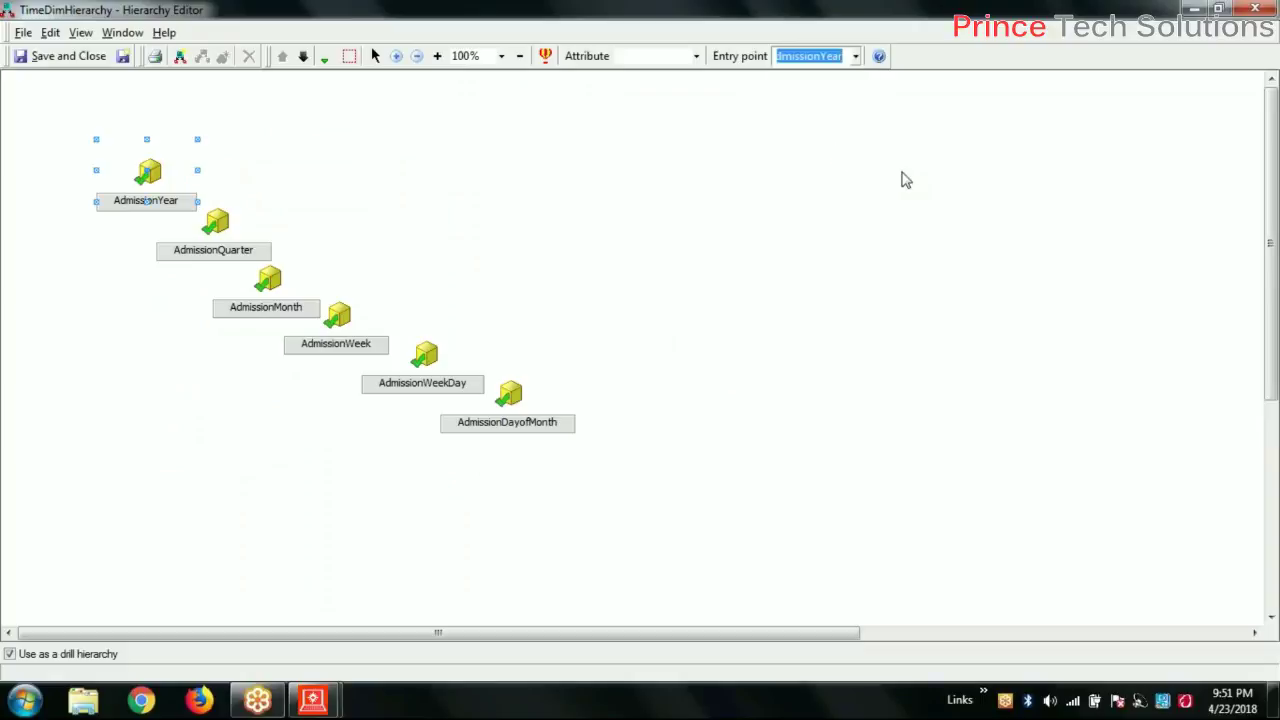
{"action": "left_click", "coordinate": [696, 57]}
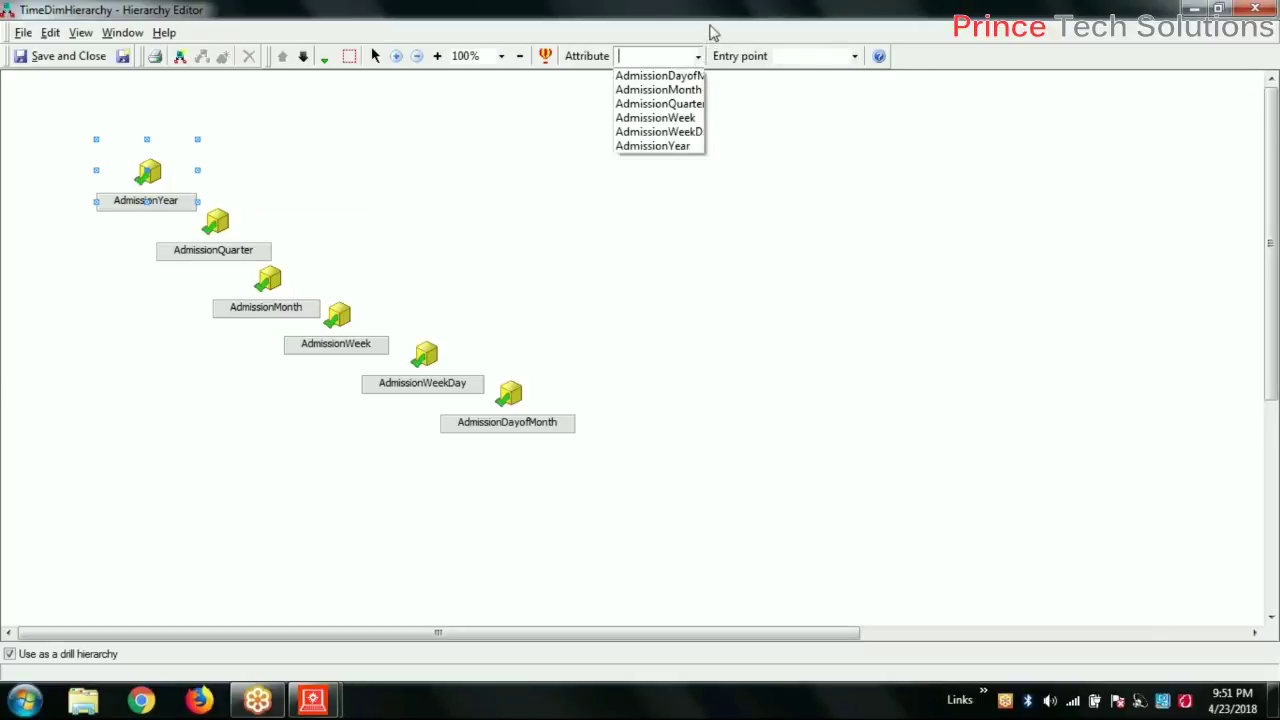
{"action": "left_click", "coordinate": [713, 33]}
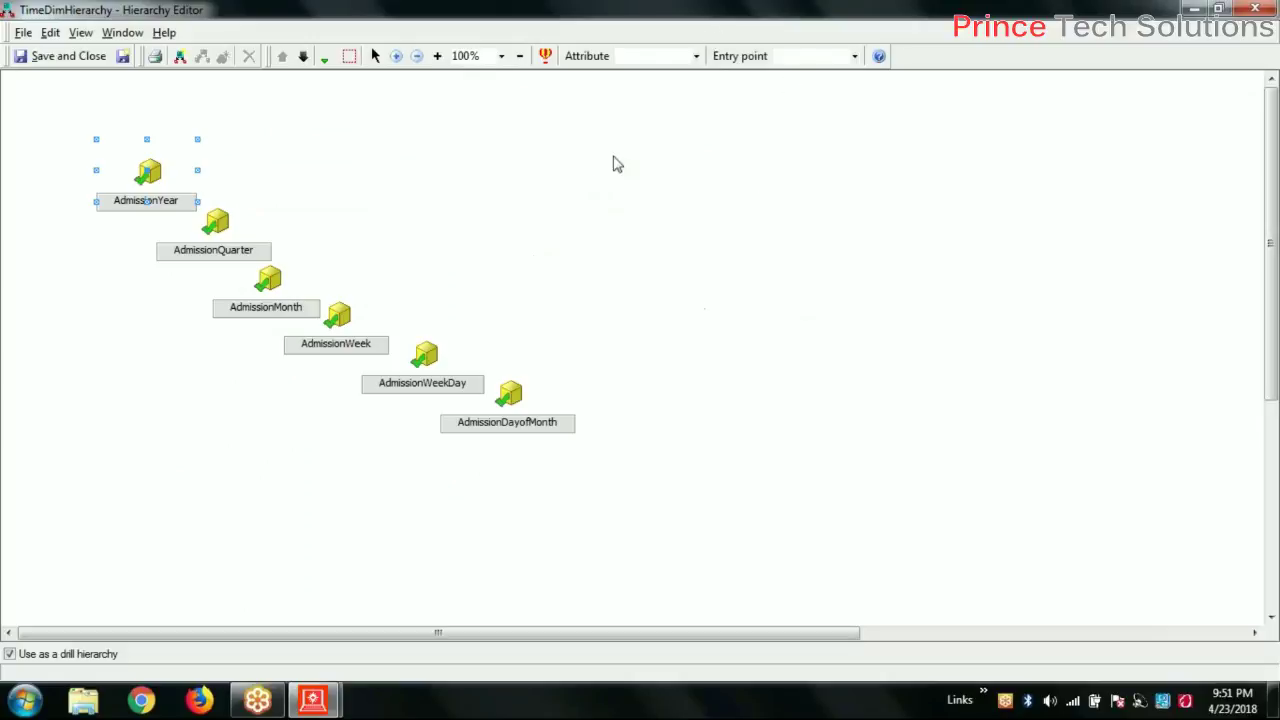
Step: Save TimeDimHierarchy, then set Scl Country as DemographyHierarchy's entry point and save it
{"action": "left_click", "coordinate": [58, 57]}
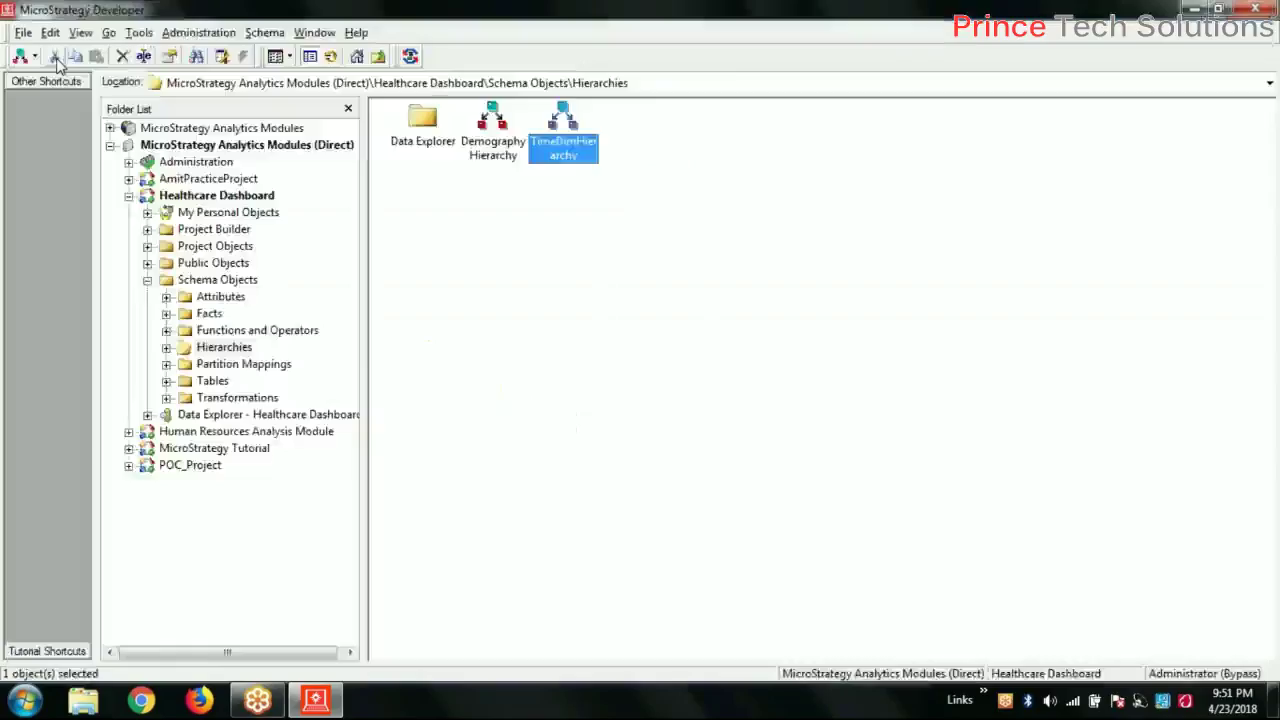
{"action": "double_click", "coordinate": [493, 125]}
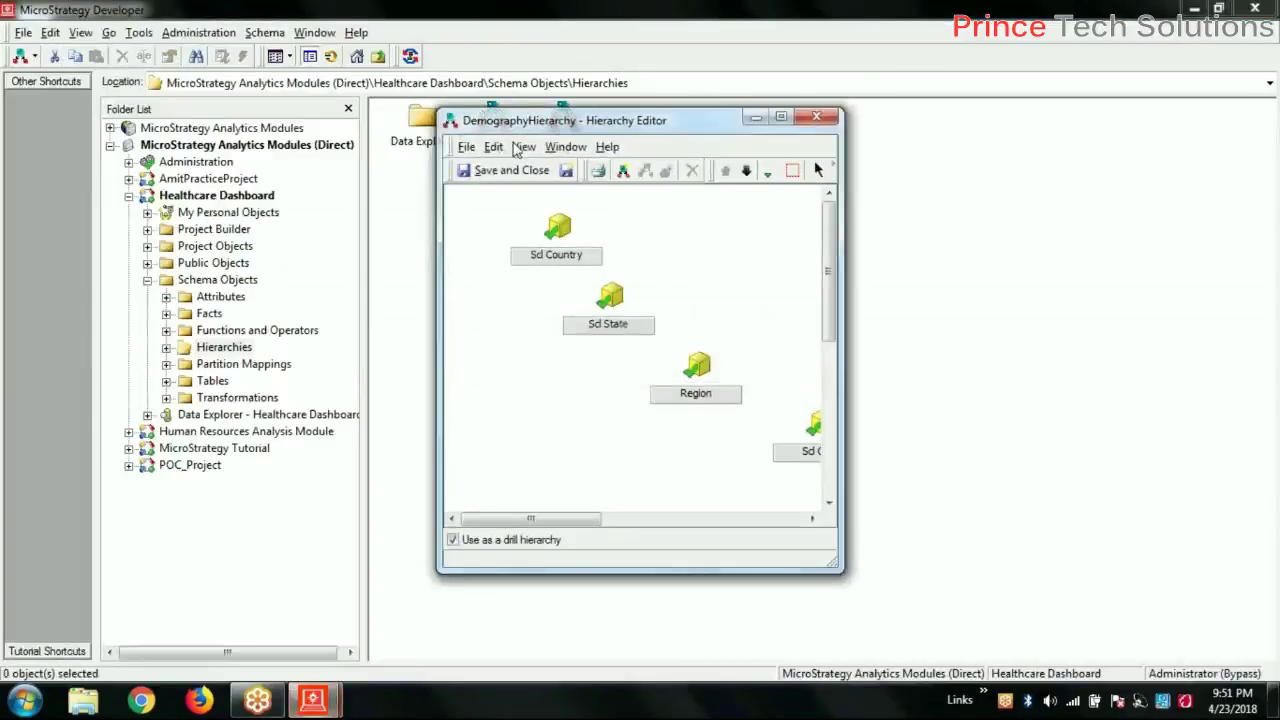
{"action": "left_click", "coordinate": [783, 118]}
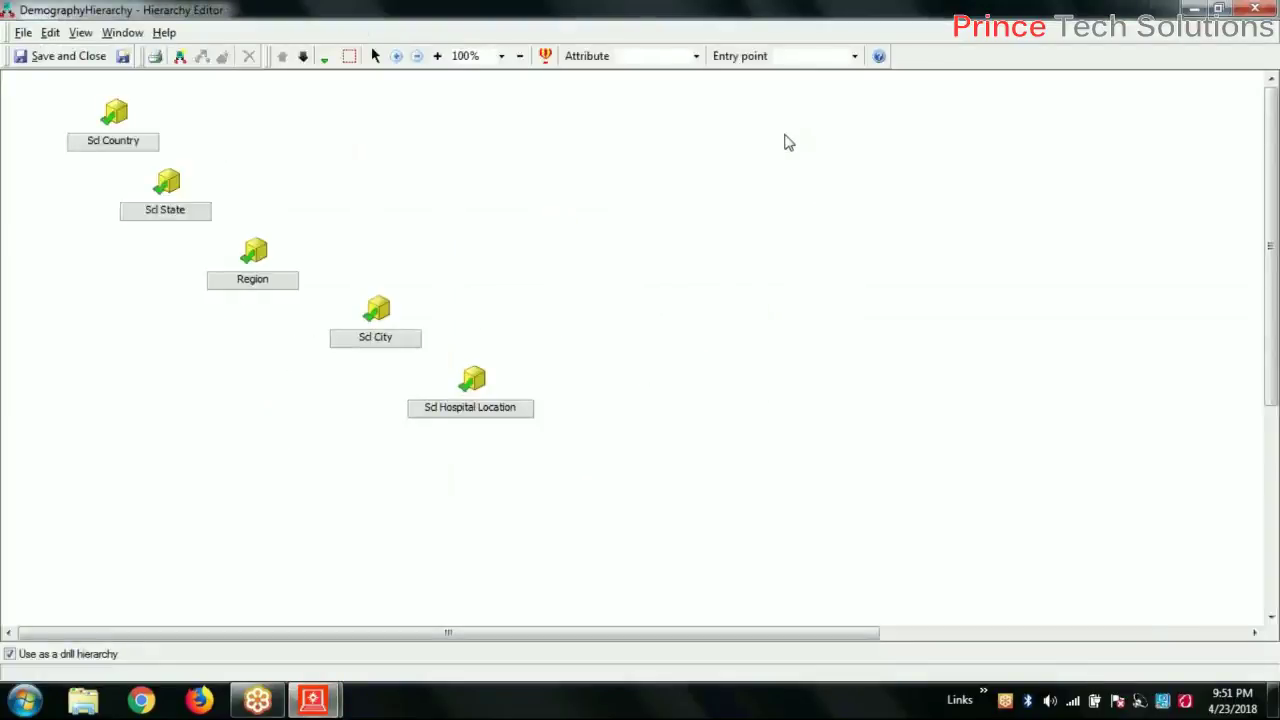
{"action": "left_click", "coordinate": [855, 56]}
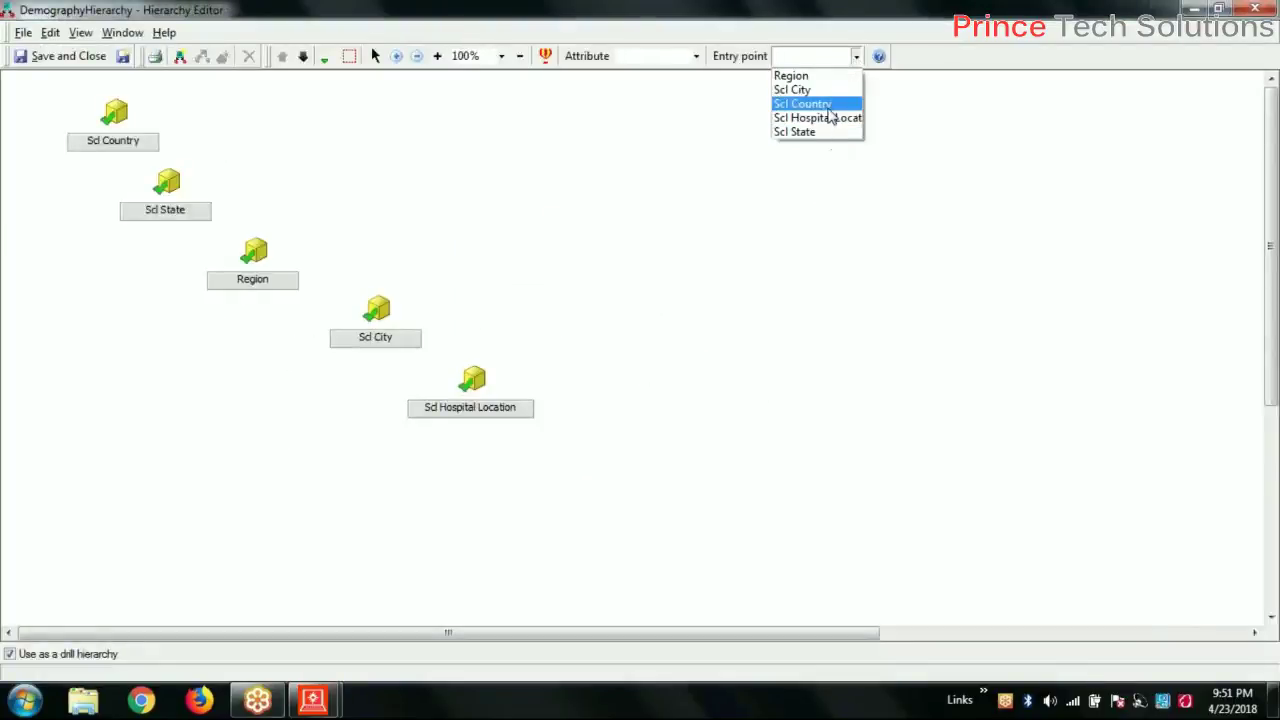
{"action": "left_click", "coordinate": [829, 105]}
{"action": "left_click", "coordinate": [76, 57]}
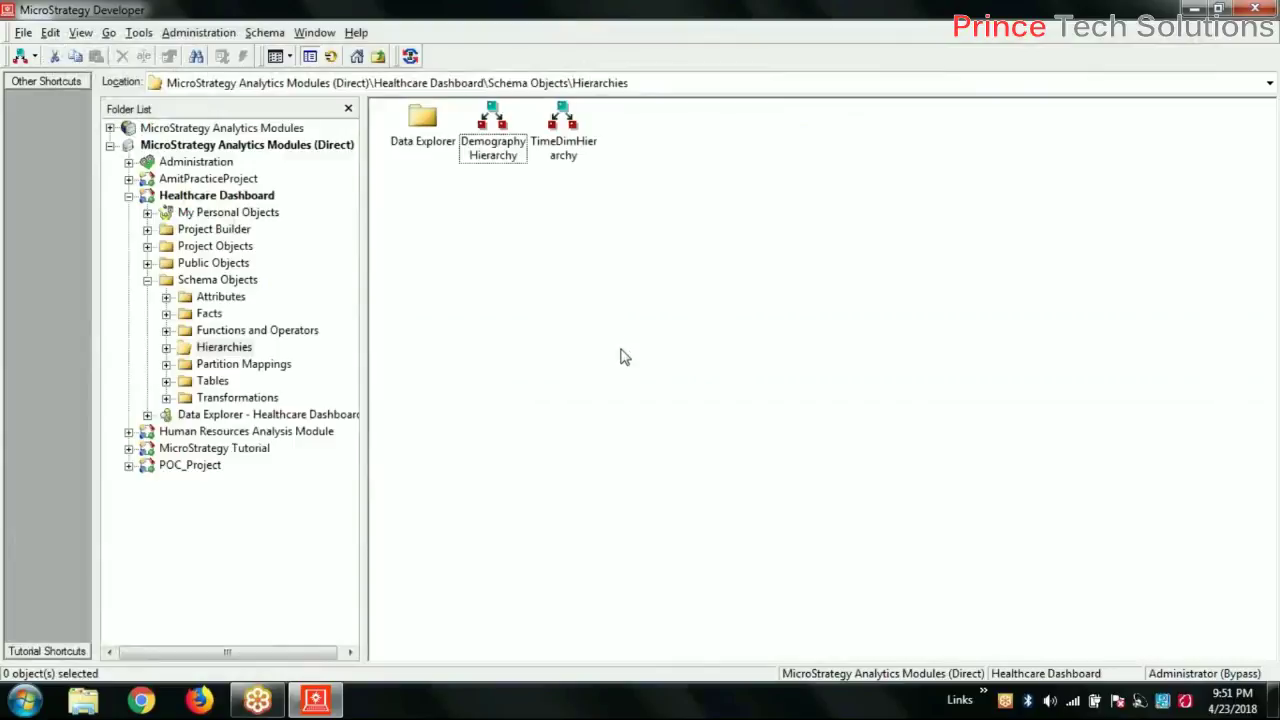
{"action": "right_click", "coordinate": [621, 350]}
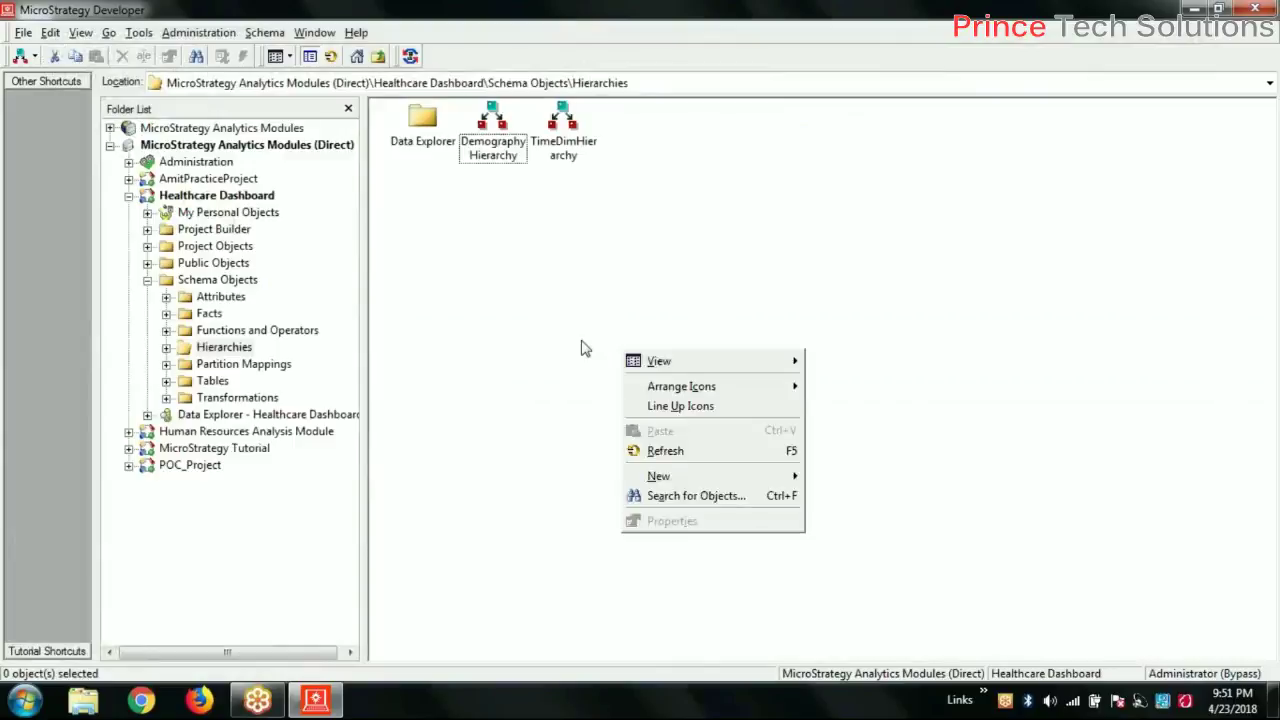
{"action": "mouse_move", "coordinate": [678, 366]}
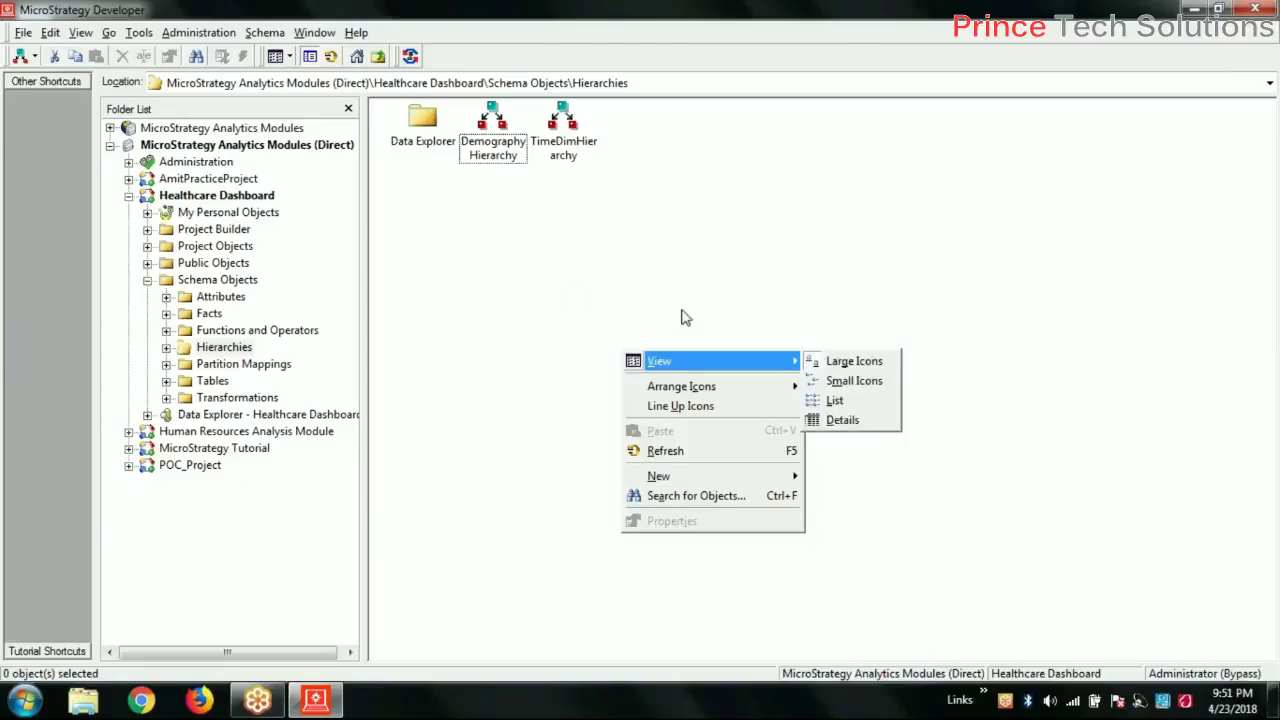
{"action": "left_click", "coordinate": [843, 421]}
{"action": "right_click", "coordinate": [555, 354]}
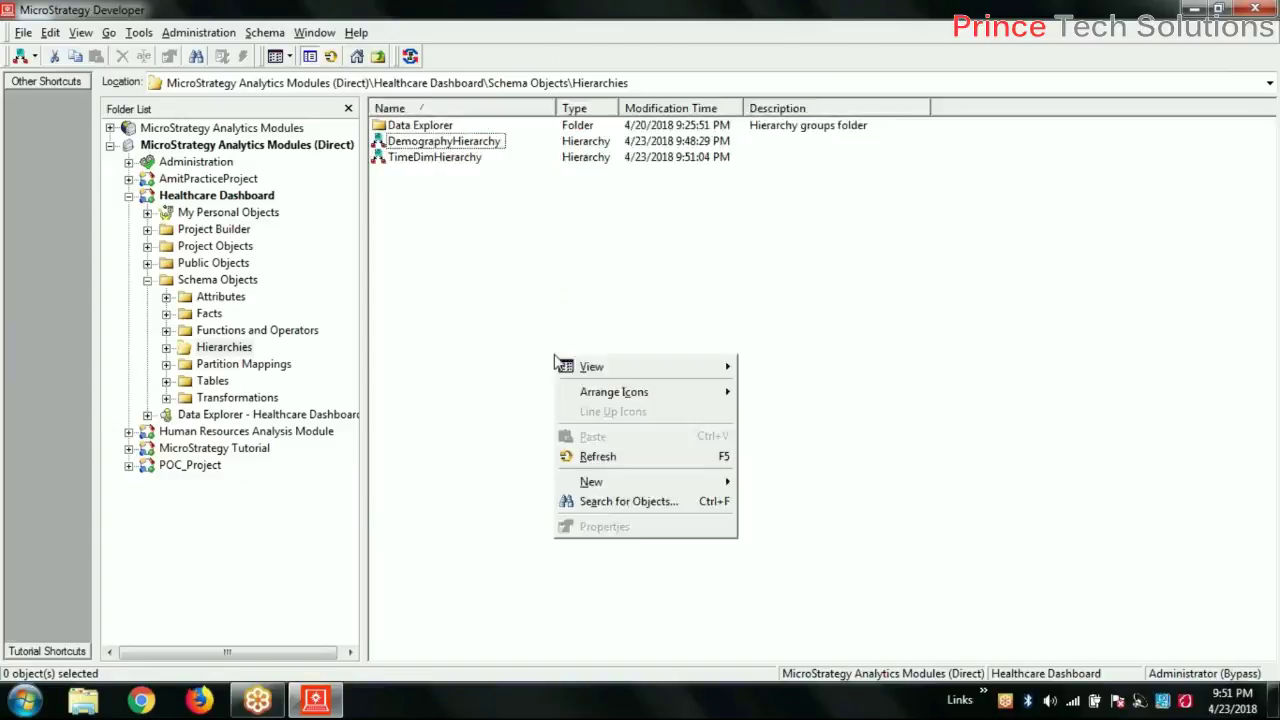
{"action": "mouse_move", "coordinate": [652, 394]}
{"action": "mouse_move", "coordinate": [656, 368]}
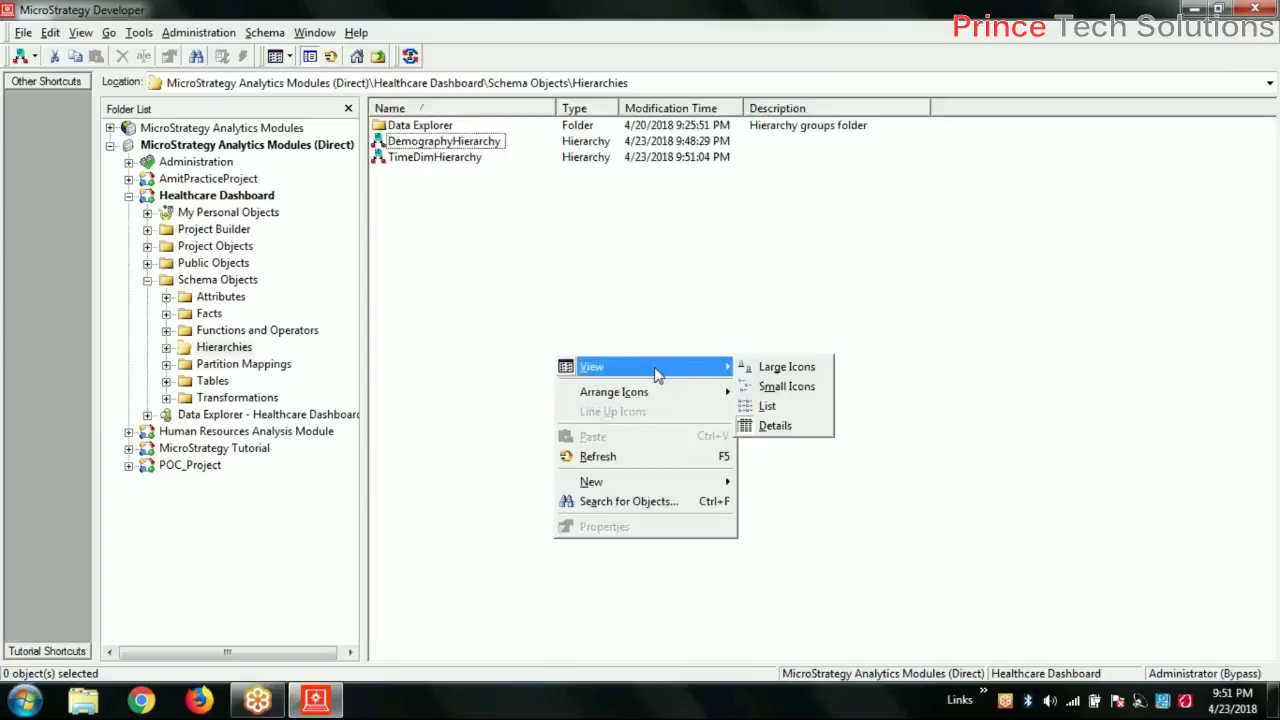
{"action": "left_click", "coordinate": [788, 367]}
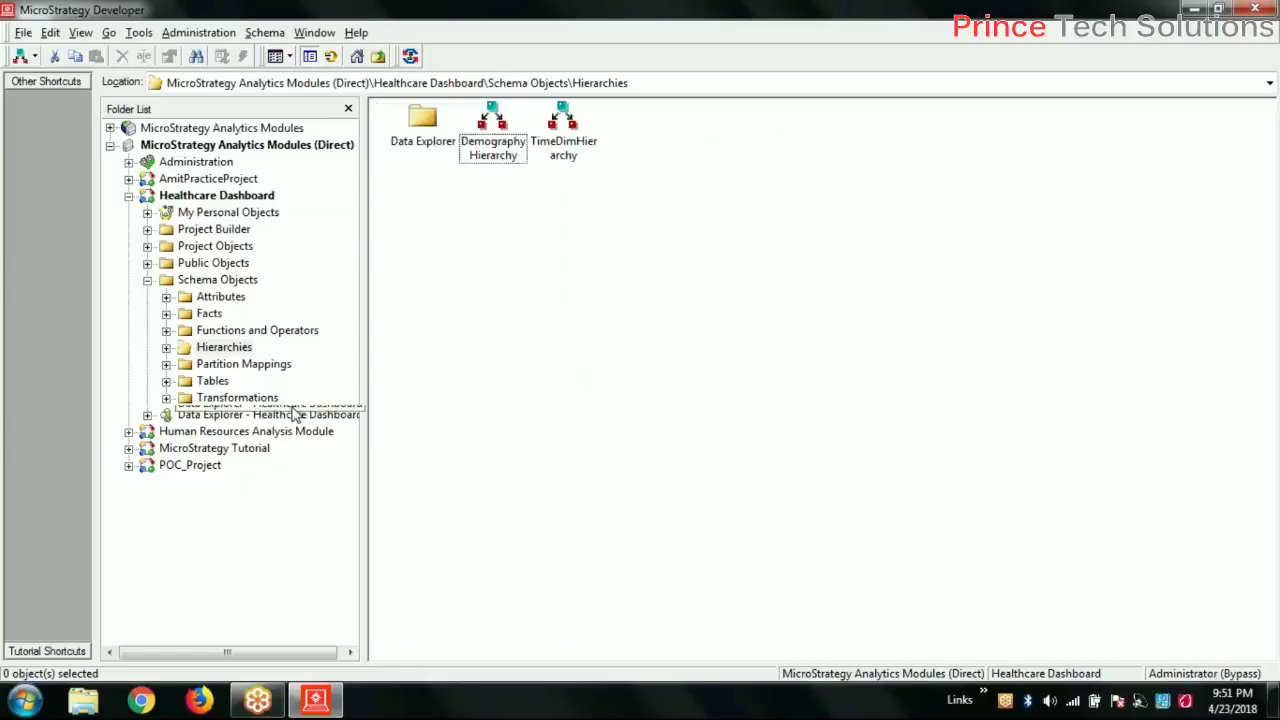
Step: Open the Transformations folder and create a new Transformation object there
{"action": "left_click", "coordinate": [237, 397]}
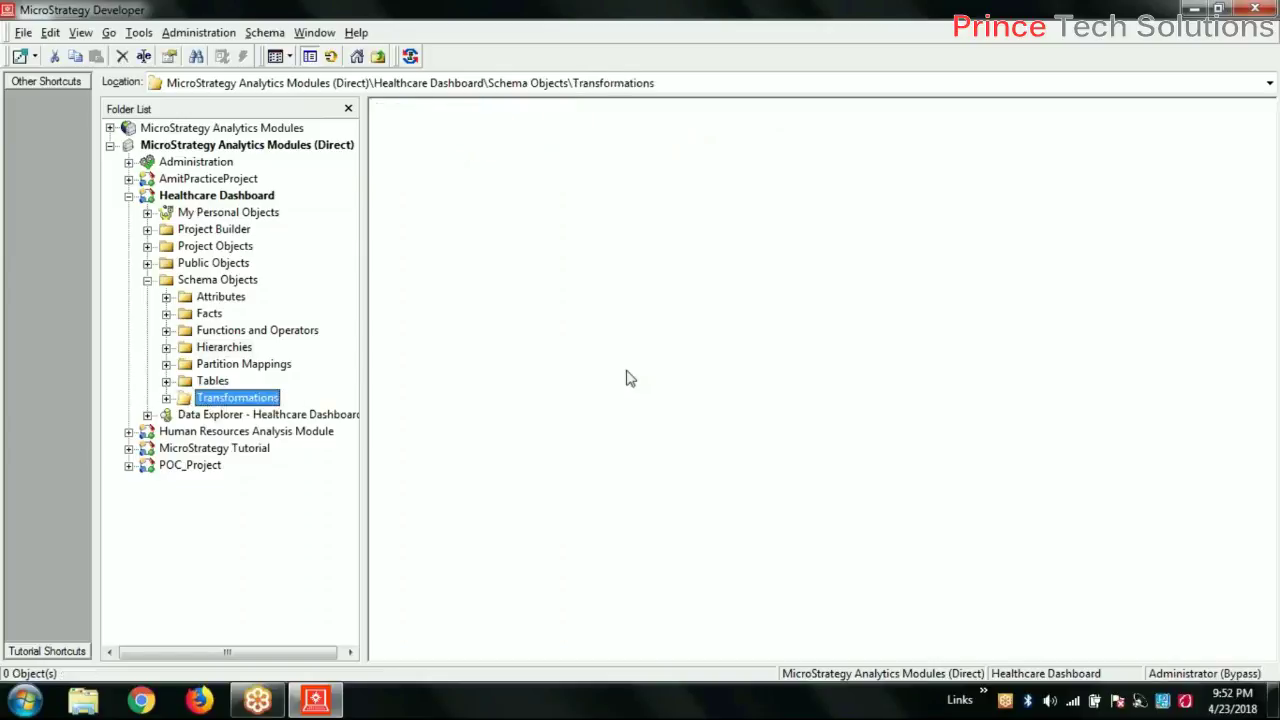
{"action": "right_click", "coordinate": [509, 384]}
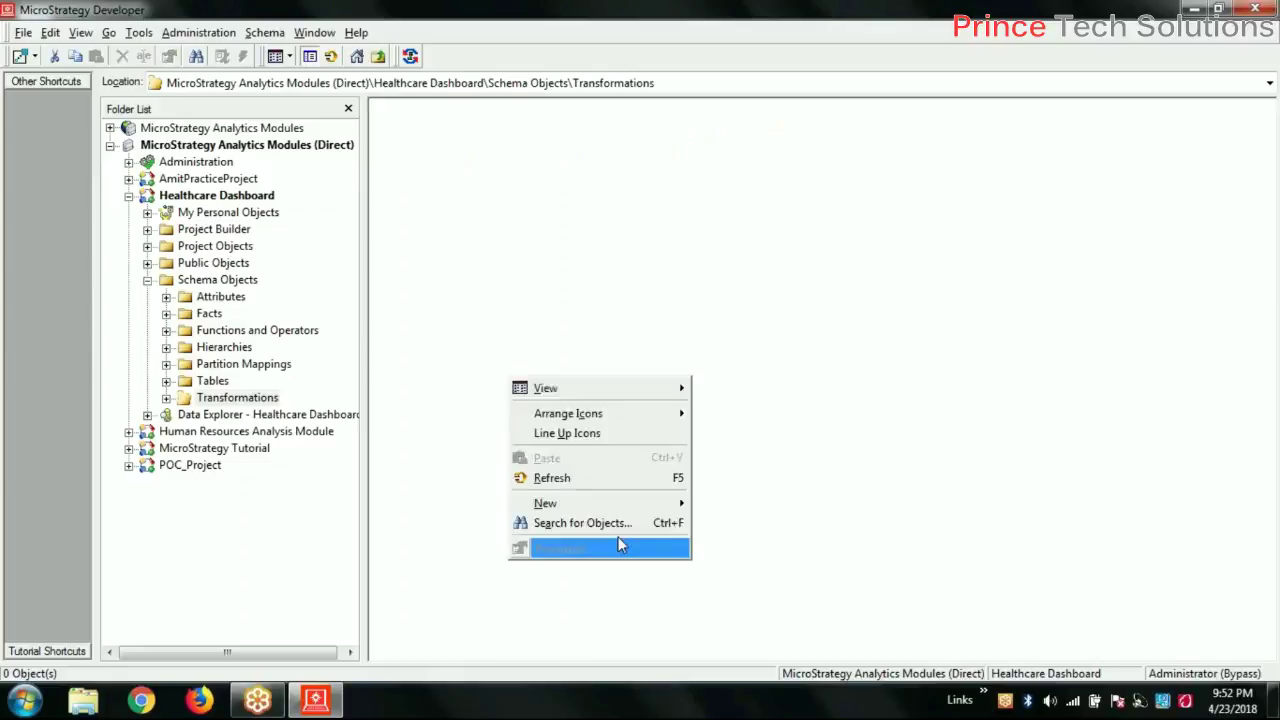
{"action": "mouse_move", "coordinate": [603, 512]}
{"action": "mouse_move", "coordinate": [764, 496]}
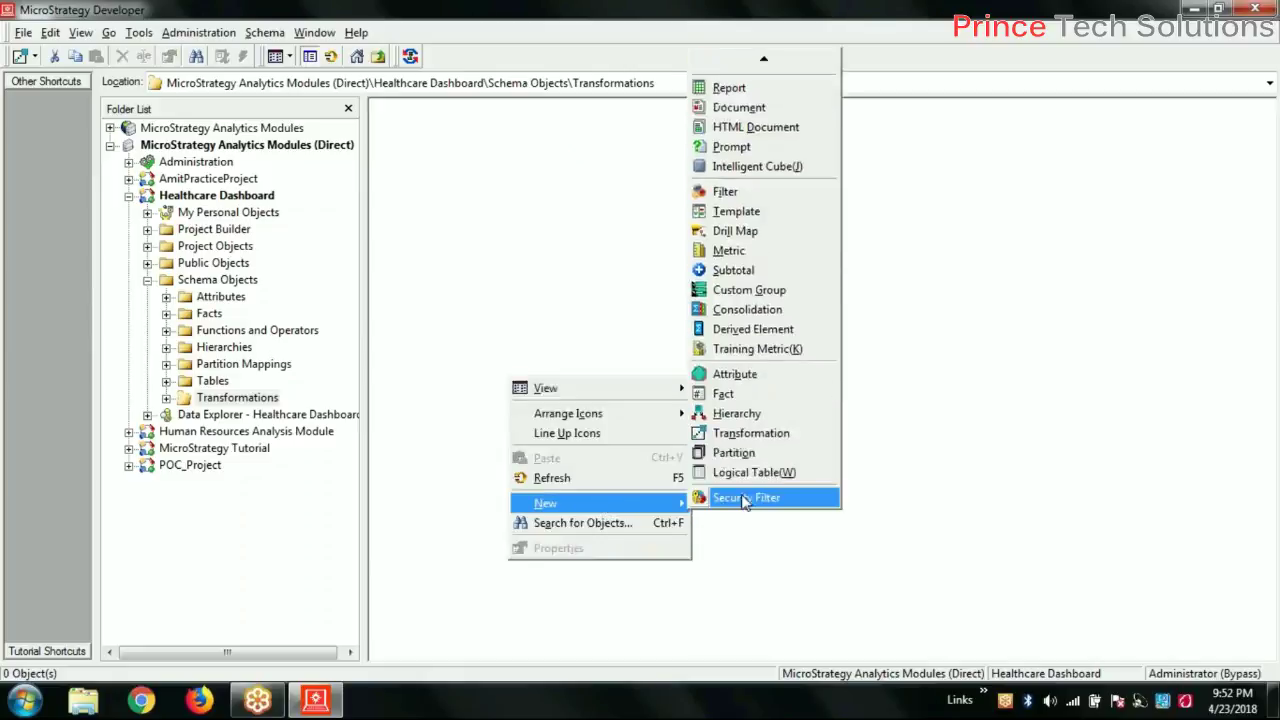
{"action": "left_click", "coordinate": [777, 435]}
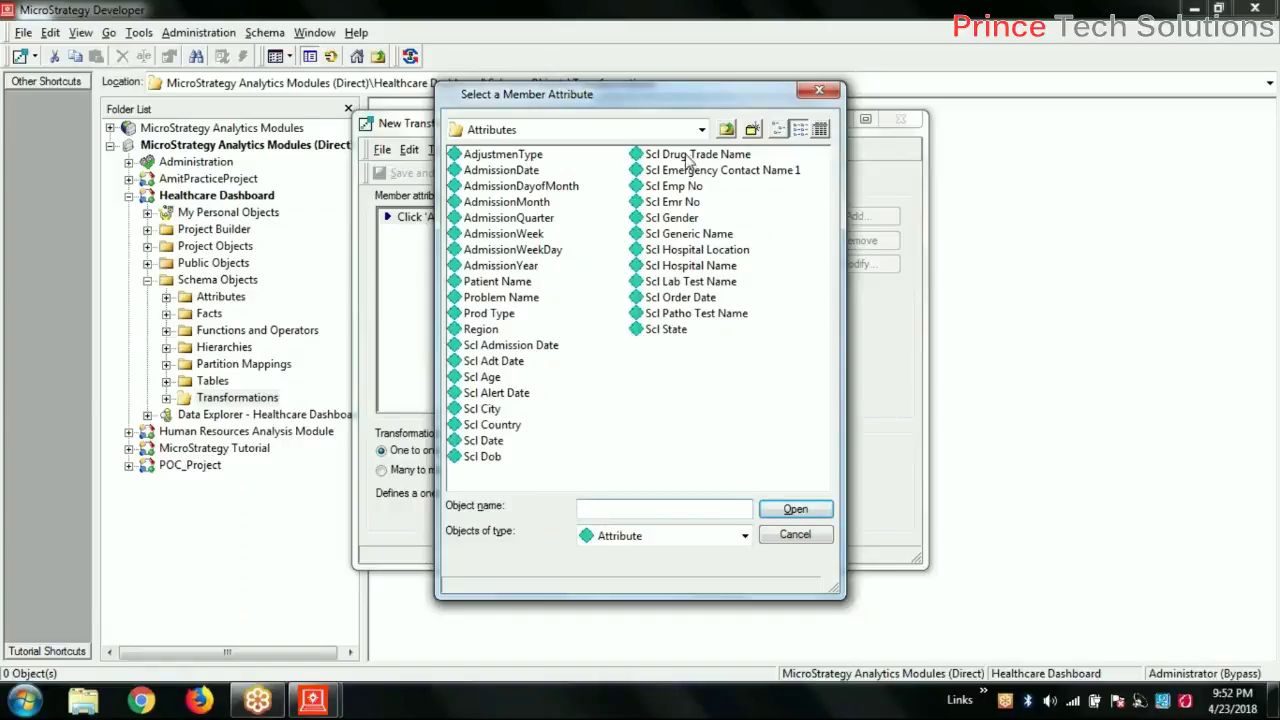
Step: Add Scl Gender as a member attribute, cancel its expression, then remove it again
{"action": "left_click", "coordinate": [695, 236]}
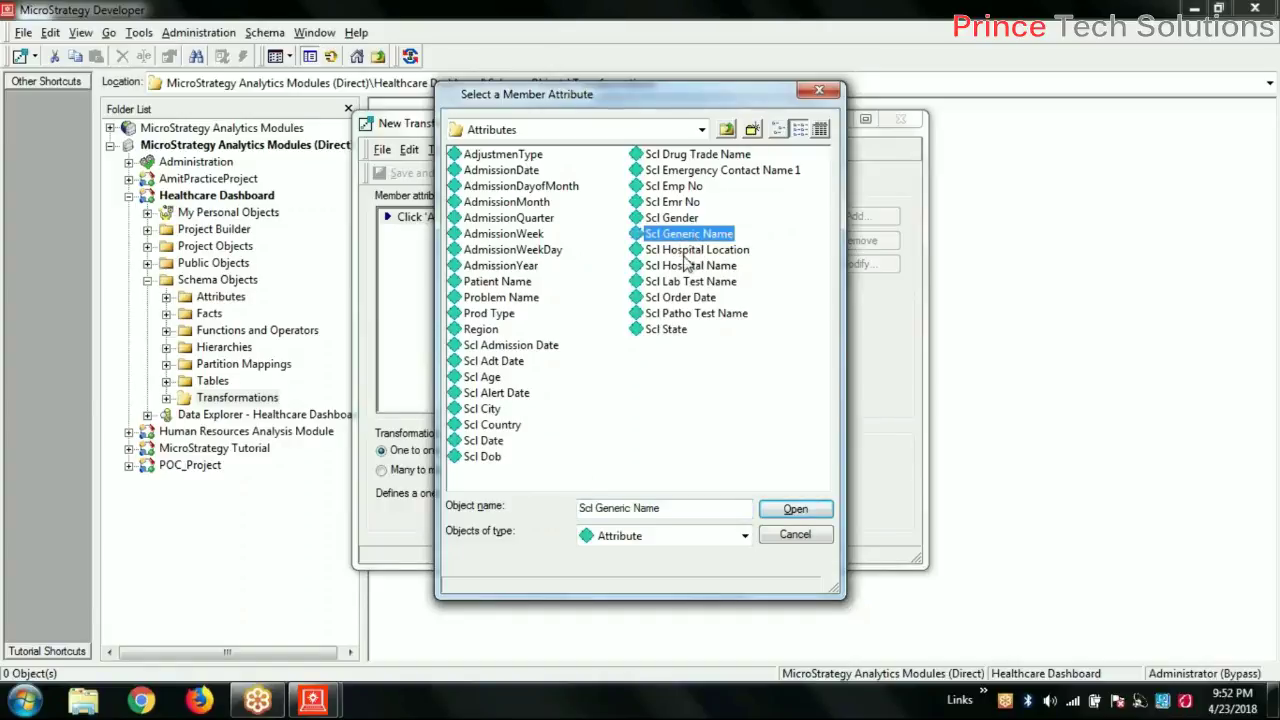
{"action": "left_click", "coordinate": [680, 220]}
{"action": "left_click", "coordinate": [796, 512]}
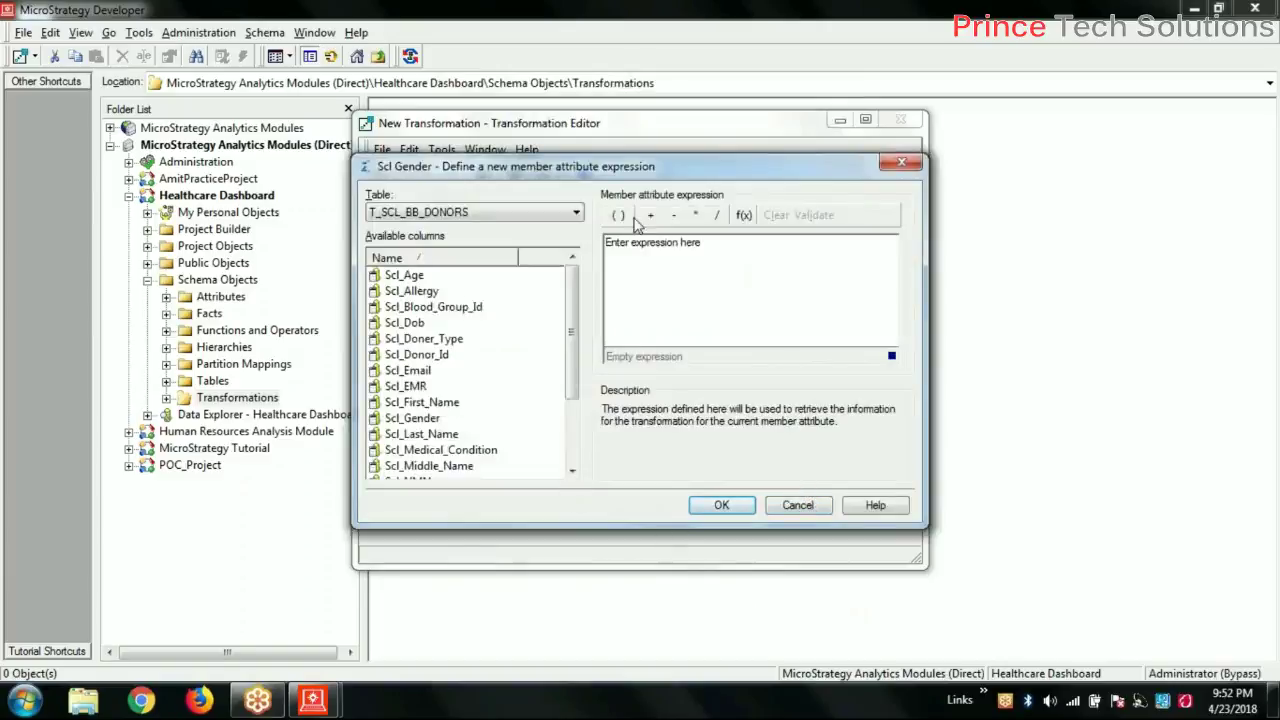
{"action": "left_click_drag", "start_coordinate": [704, 167], "coordinate": [688, 116]}
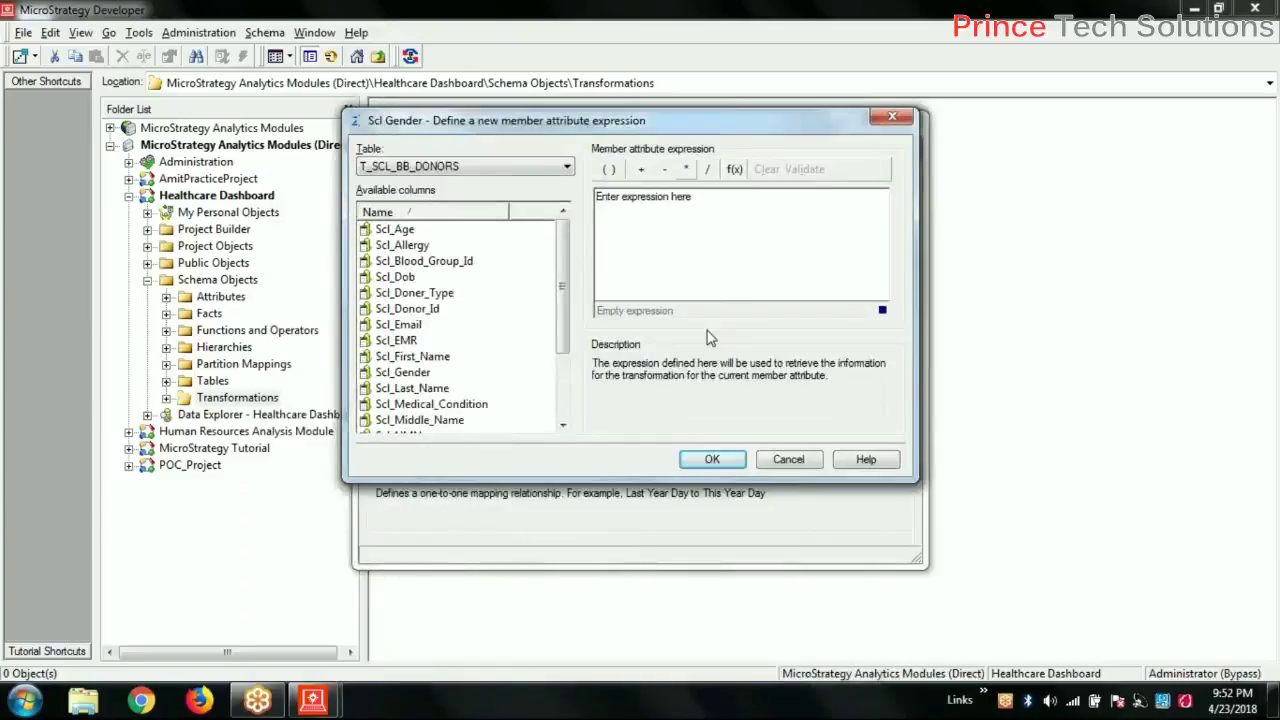
{"action": "left_click", "coordinate": [788, 462]}
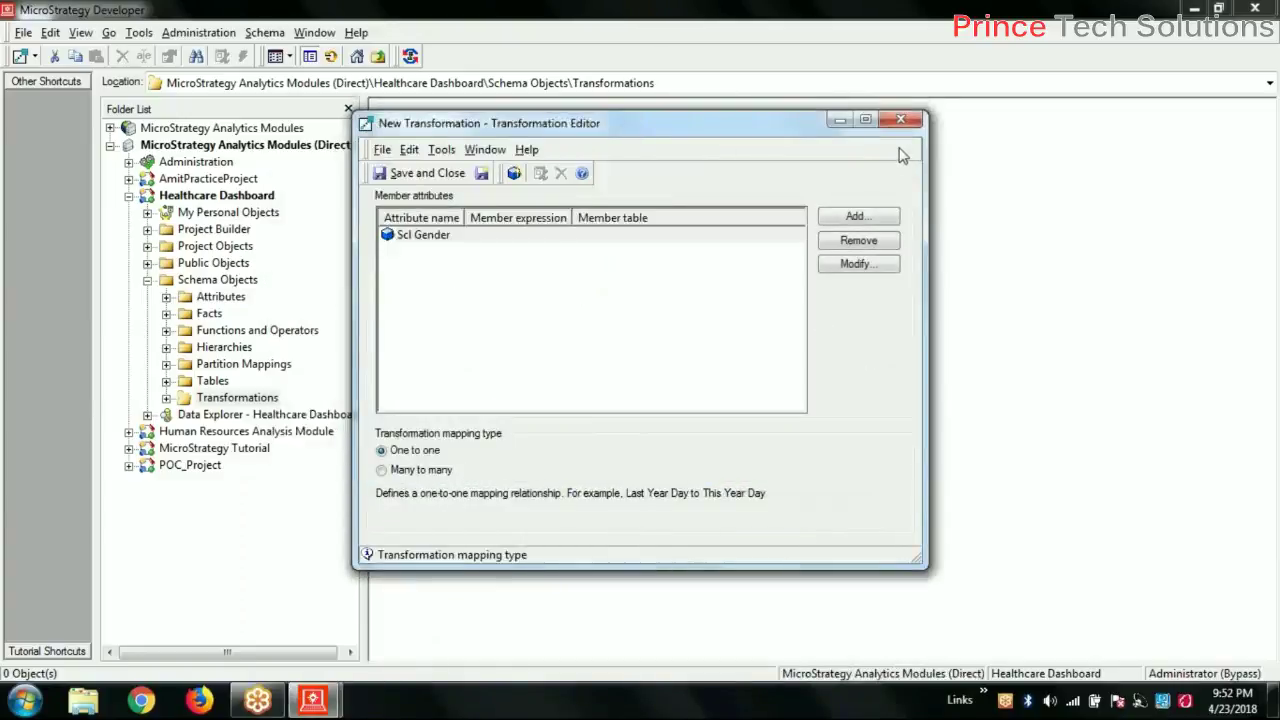
{"action": "left_click", "coordinate": [563, 238]}
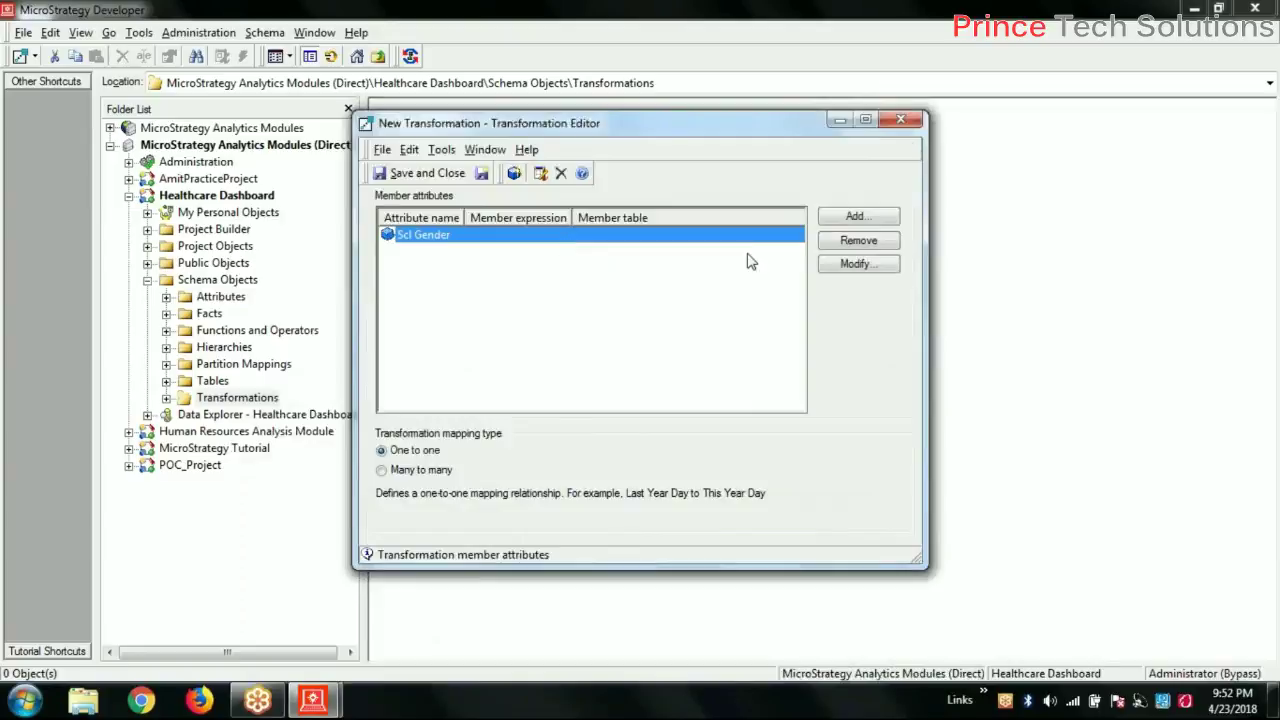
{"action": "left_click", "coordinate": [858, 241]}
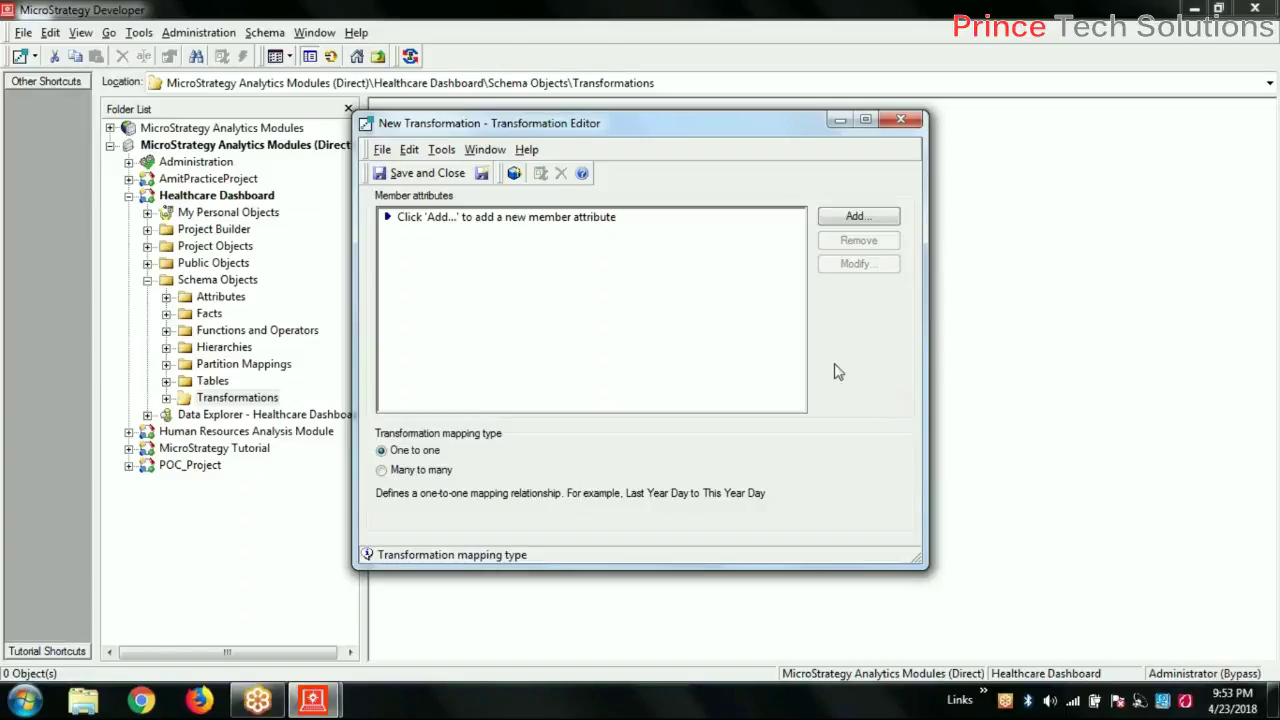
Step: Add Scl Hospital Location as a member, cancel its expression, and discard the unsaved transformation
{"action": "right_click", "coordinate": [408, 286]}
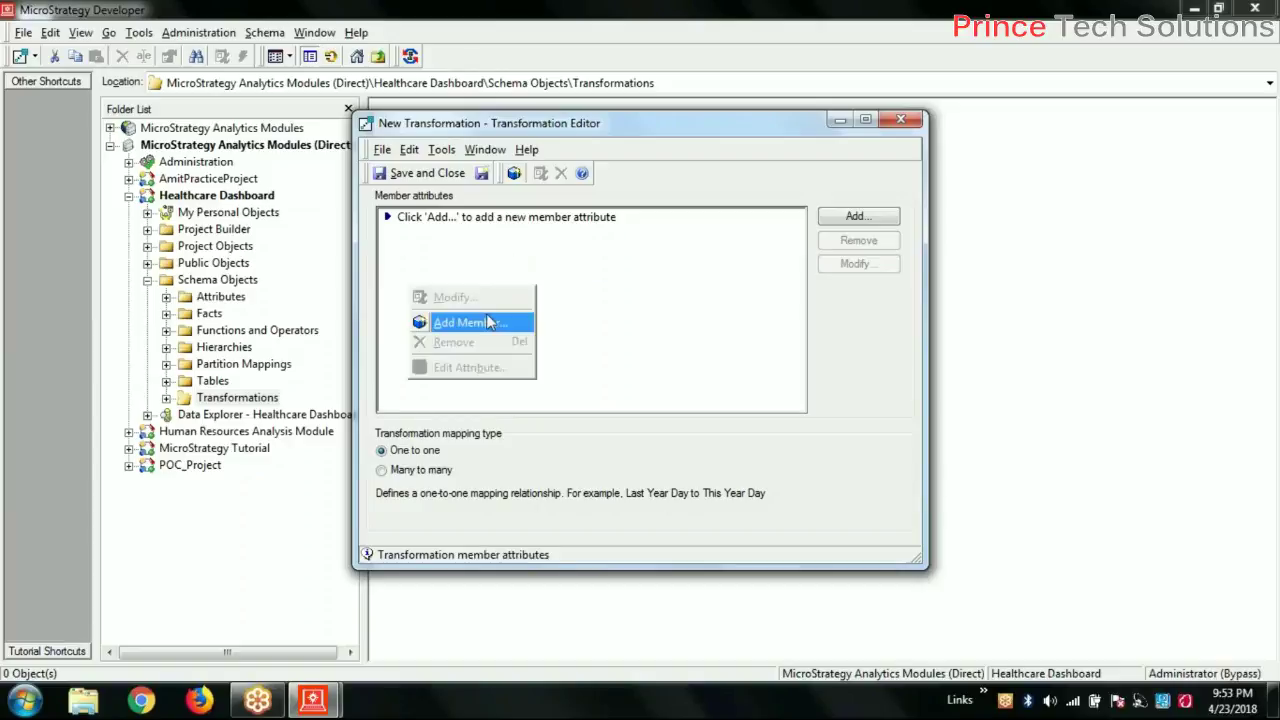
{"action": "left_click", "coordinate": [663, 304]}
{"action": "left_click", "coordinate": [878, 219]}
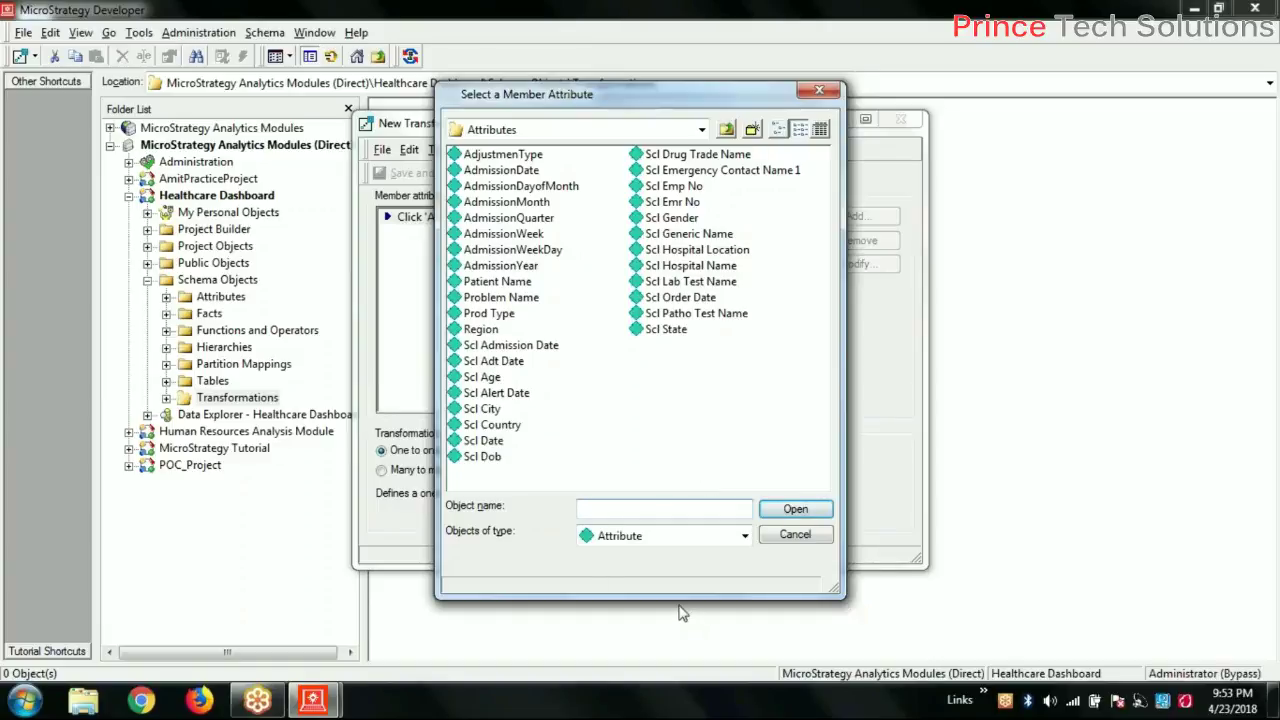
{"action": "left_click", "coordinate": [692, 252]}
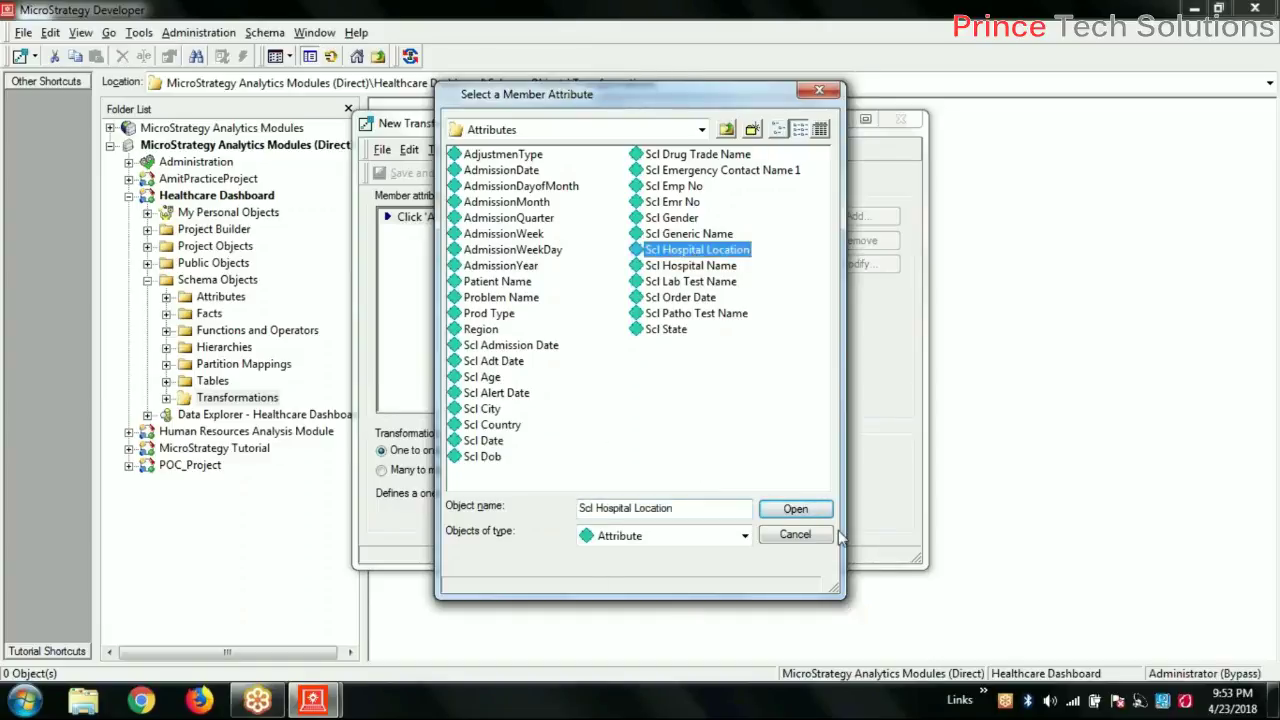
{"action": "left_click", "coordinate": [795, 509]}
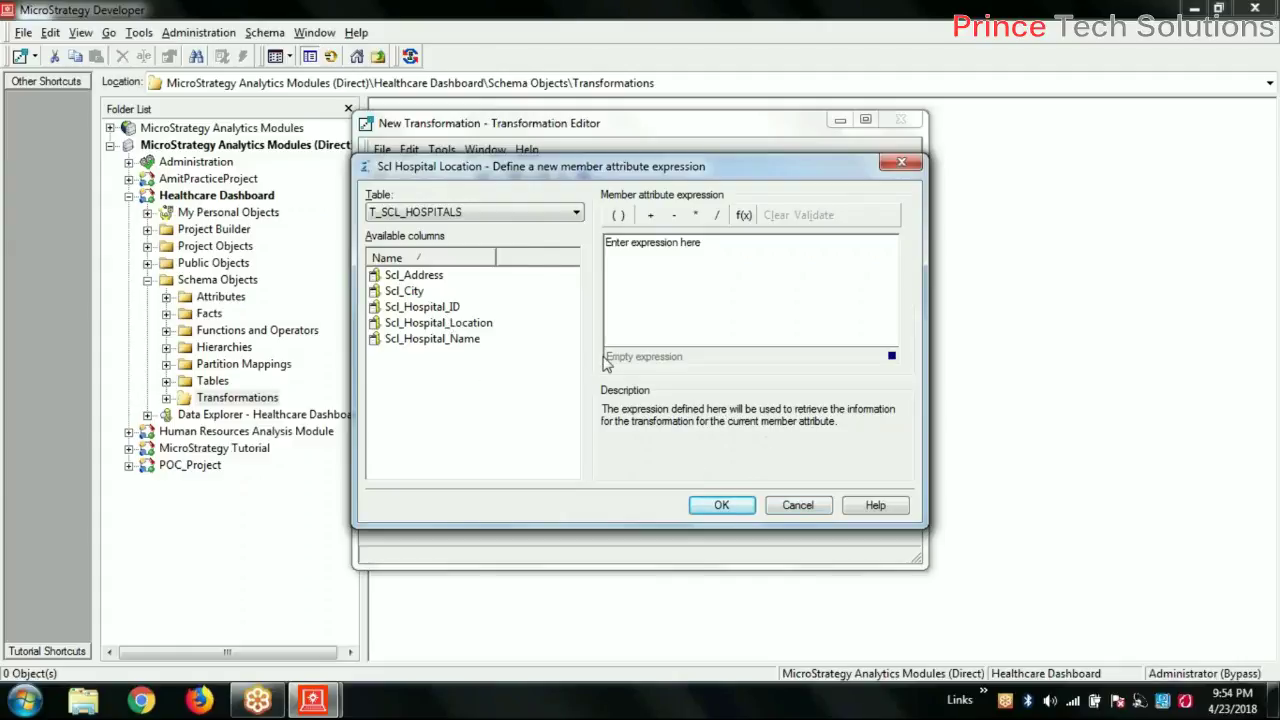
{"action": "left_click", "coordinate": [798, 506]}
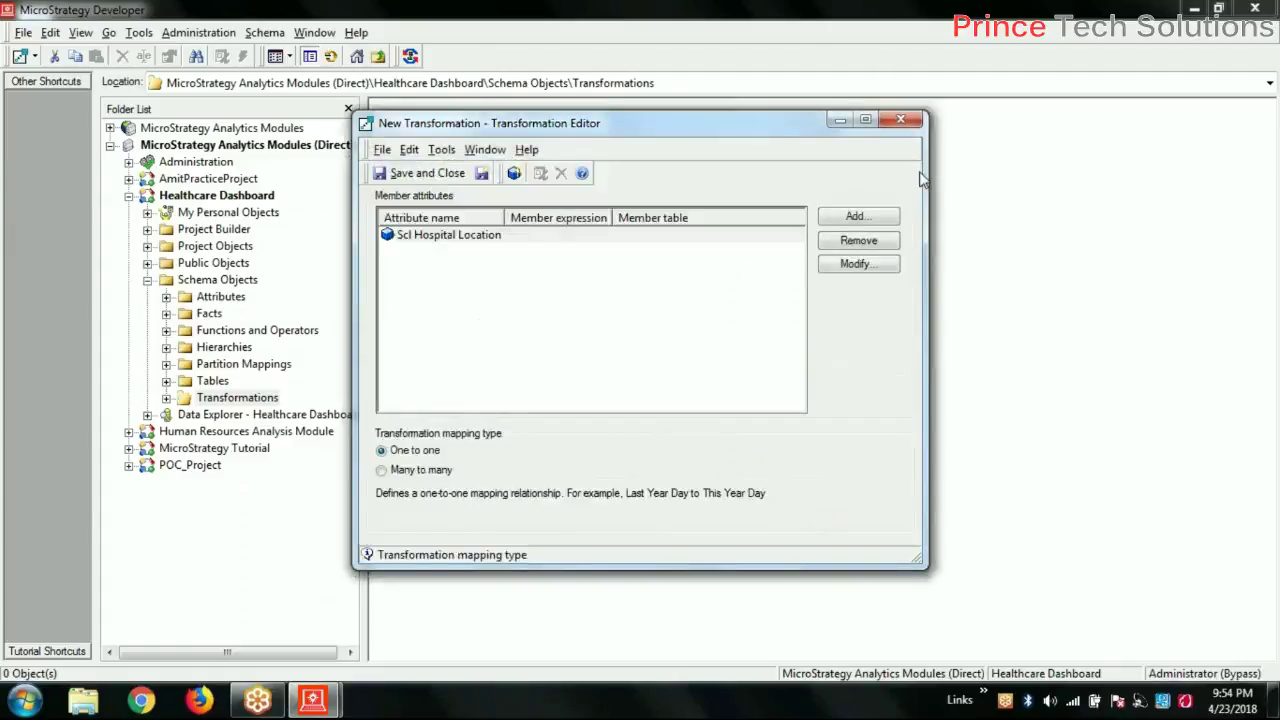
{"action": "key", "text": "alt+F4"}
{"action": "left_click", "coordinate": [705, 420]}
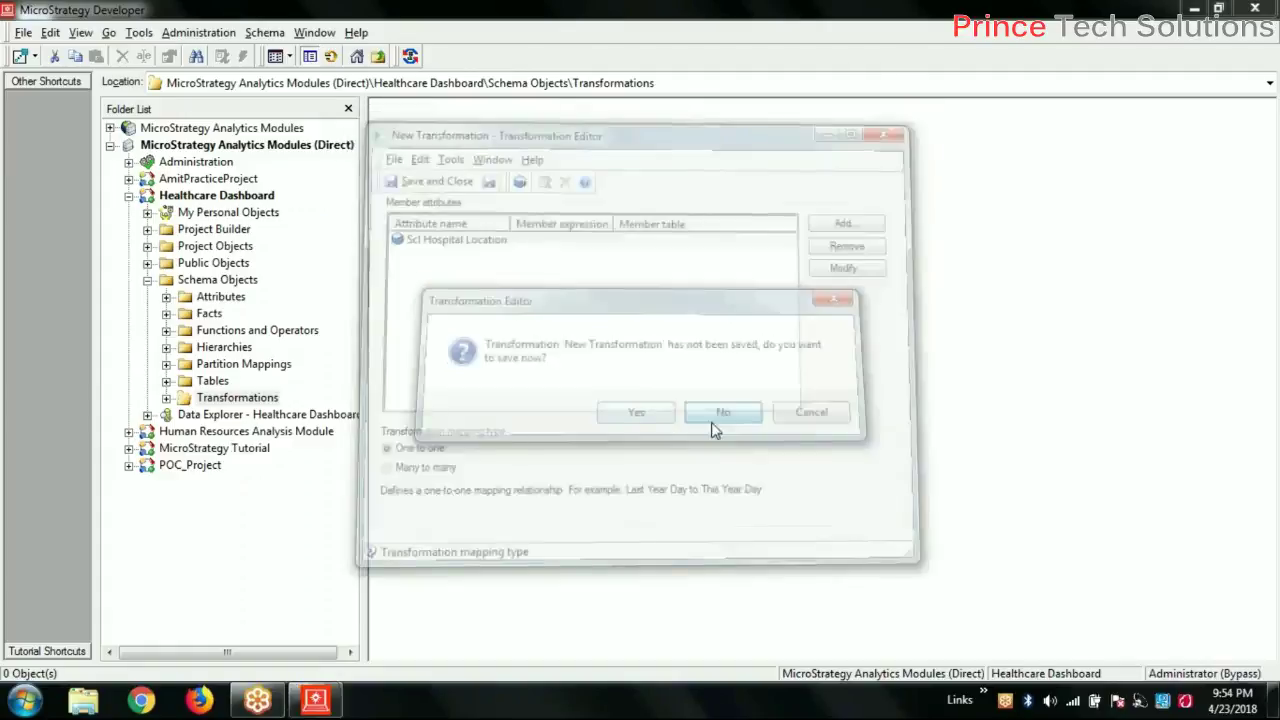
Step: In the Attributes folder, rename the Patient Name attribute to PatientF Name
{"action": "left_click", "coordinate": [219, 298]}
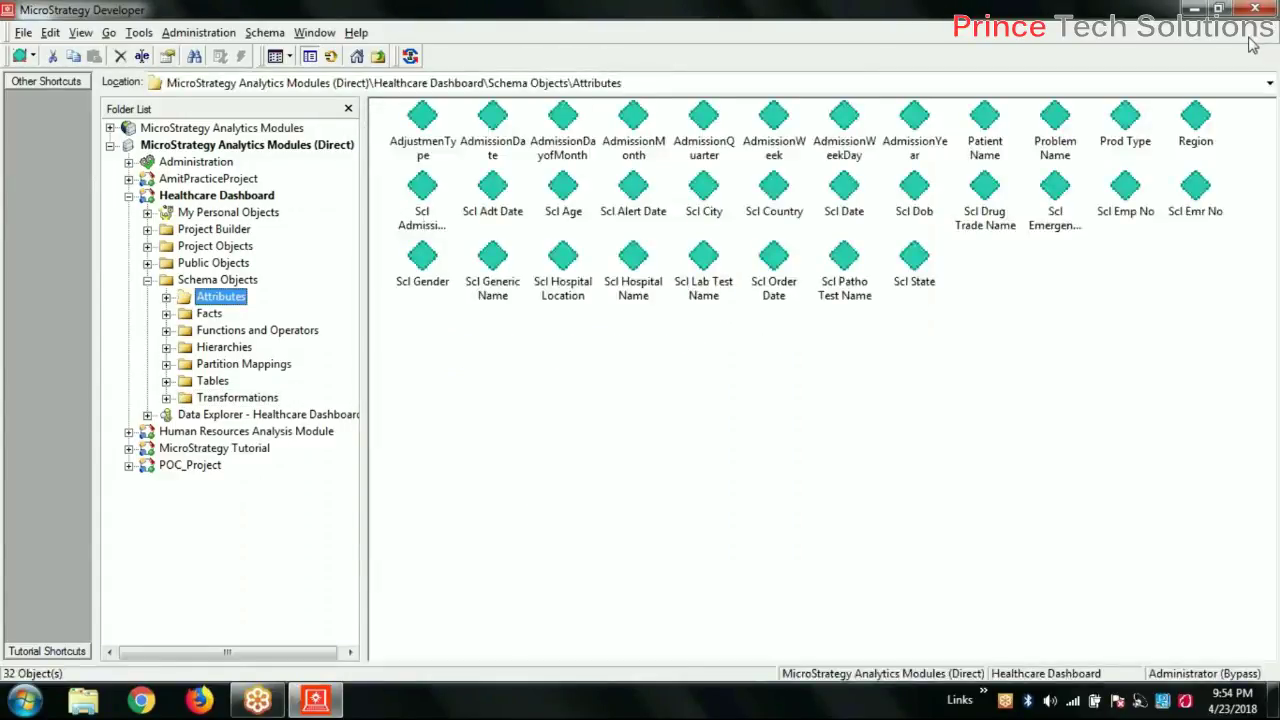
{"action": "left_click", "coordinate": [985, 120]}
{"action": "right_click", "coordinate": [985, 120]}
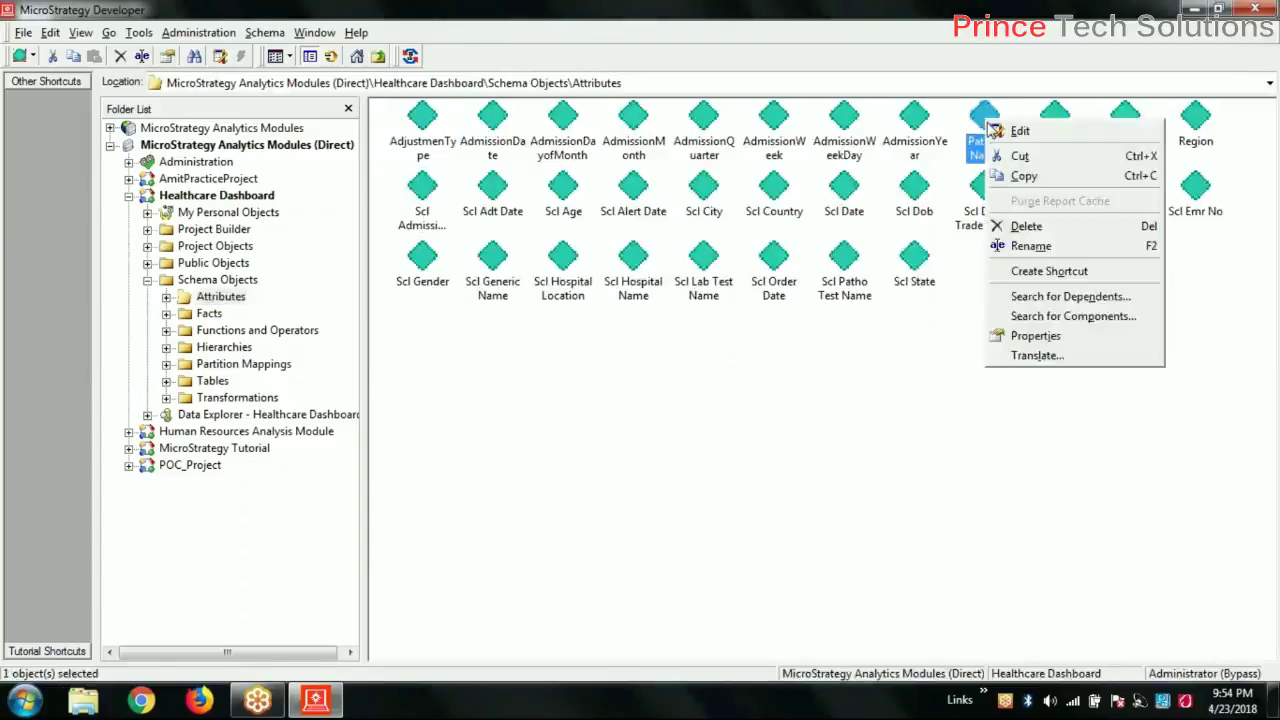
{"action": "left_click", "coordinate": [1031, 246]}
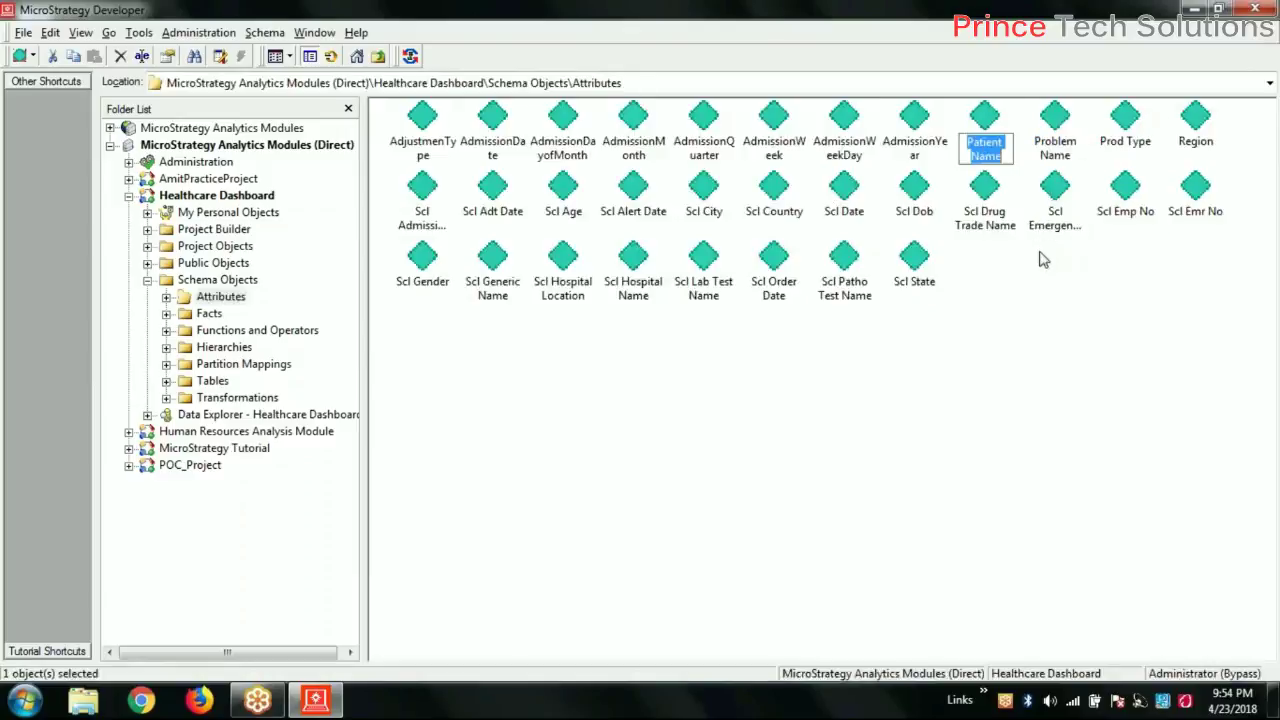
{"action": "left_click", "coordinate": [1003, 142]}
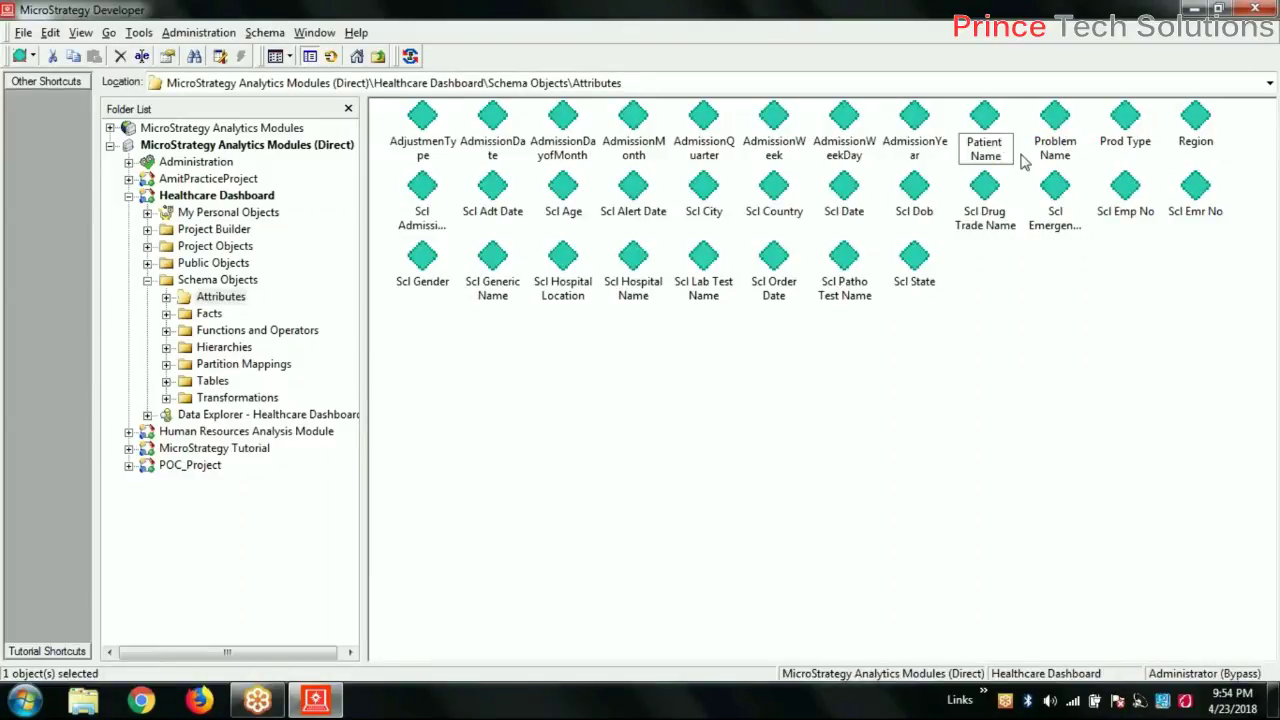
{"action": "left_click", "coordinate": [980, 387]}
Step: Start a new attribute from the Attributes folder's New menu
{"action": "right_click", "coordinate": [640, 406]}
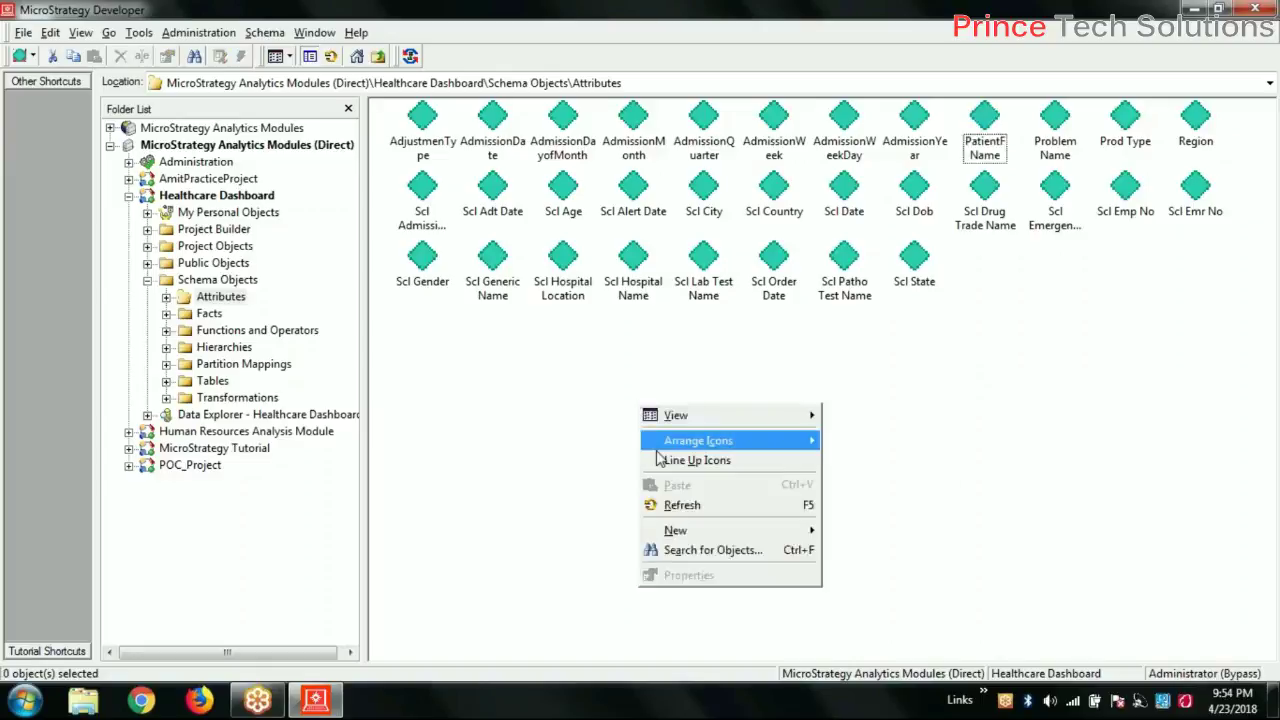
{"action": "mouse_move", "coordinate": [678, 530]}
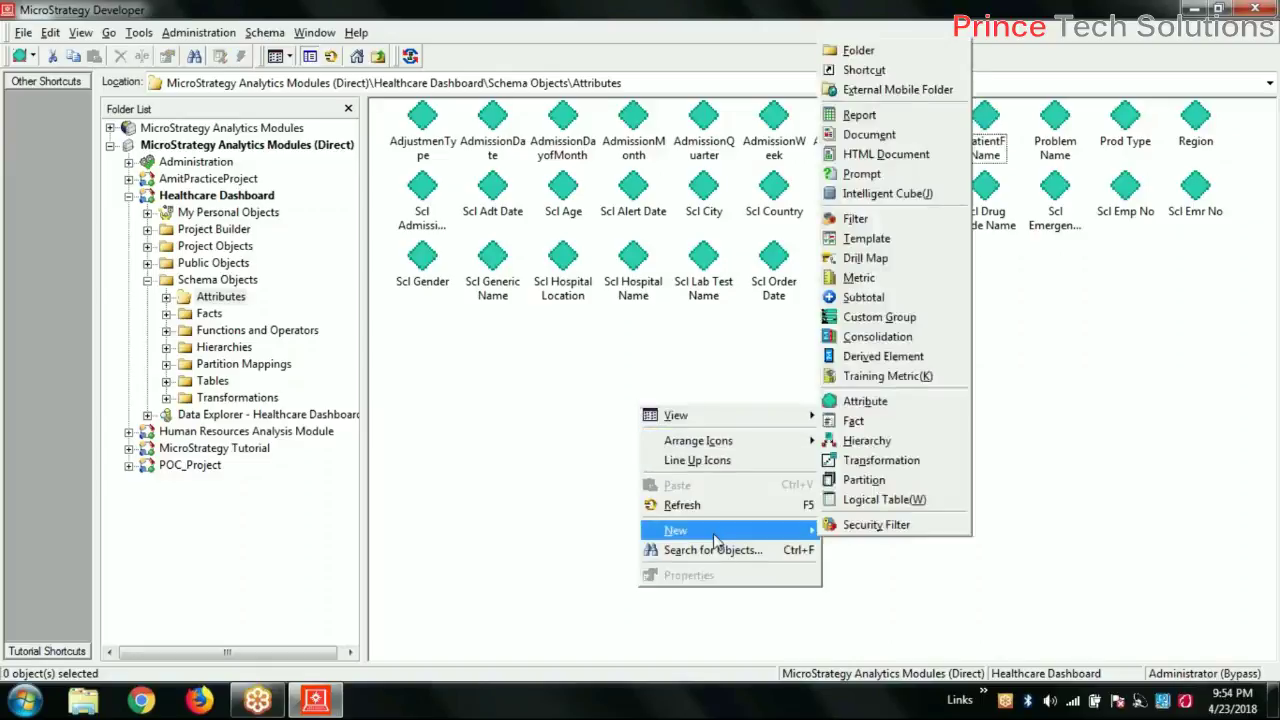
{"action": "left_click", "coordinate": [858, 404]}
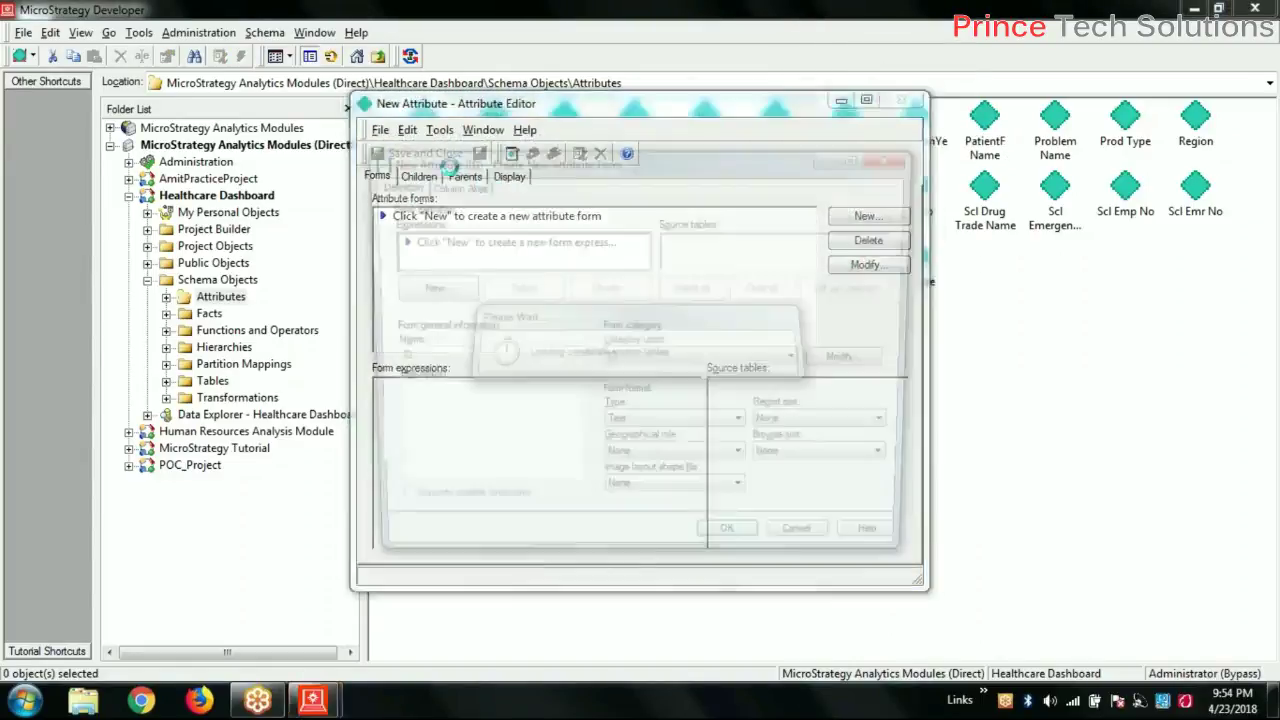
Step: Pick T_SCL_PATIENT_ACCOUNT as the source table and set the form expression to Scl_Last_Name
{"action": "left_click", "coordinate": [570, 255]}
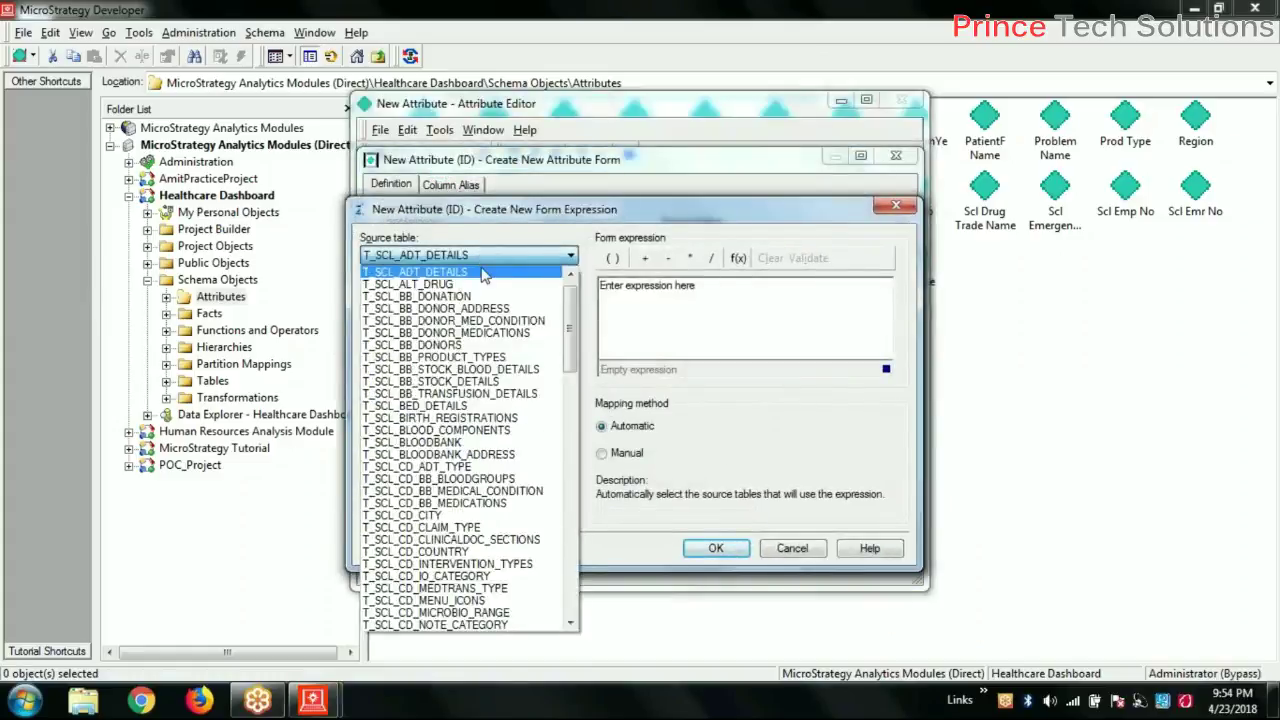
{"action": "scroll", "coordinate": [505, 513], "scroll_direction": "down", "scroll_amount": 3}
{"action": "scroll", "coordinate": [505, 513], "scroll_direction": "down", "scroll_amount": 5}
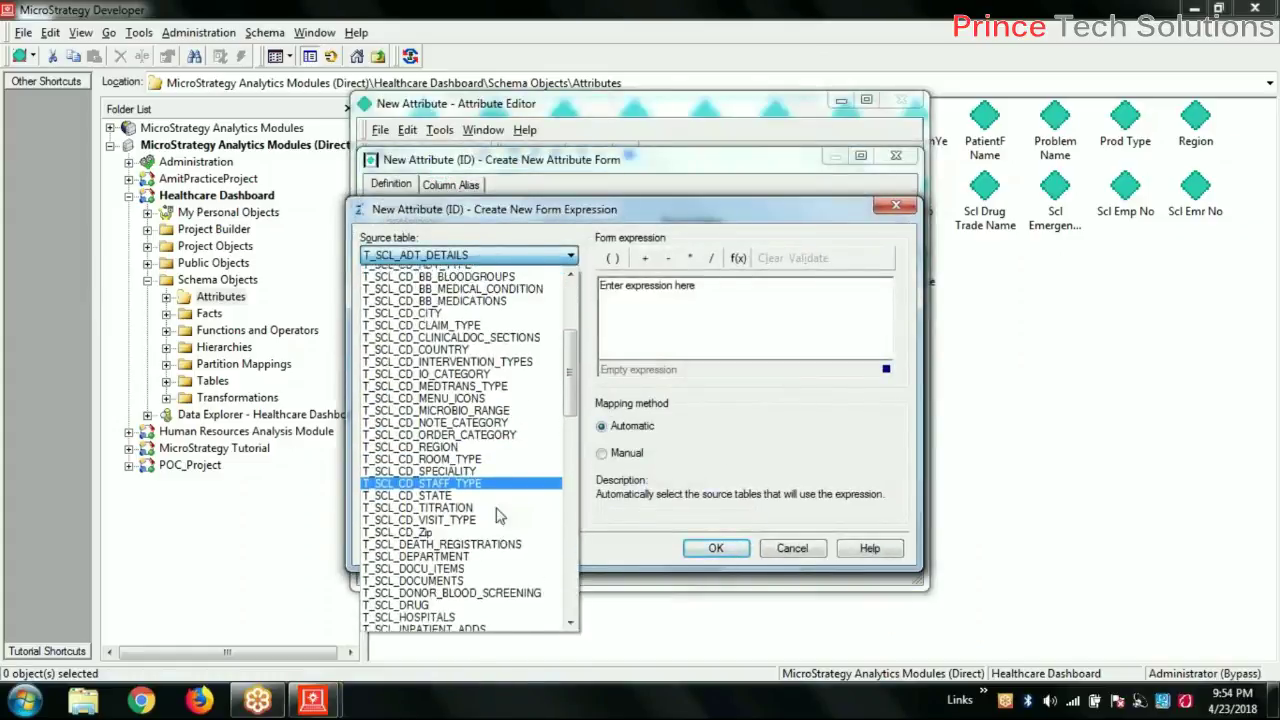
{"action": "scroll", "coordinate": [500, 515], "scroll_direction": "down", "scroll_amount": 4}
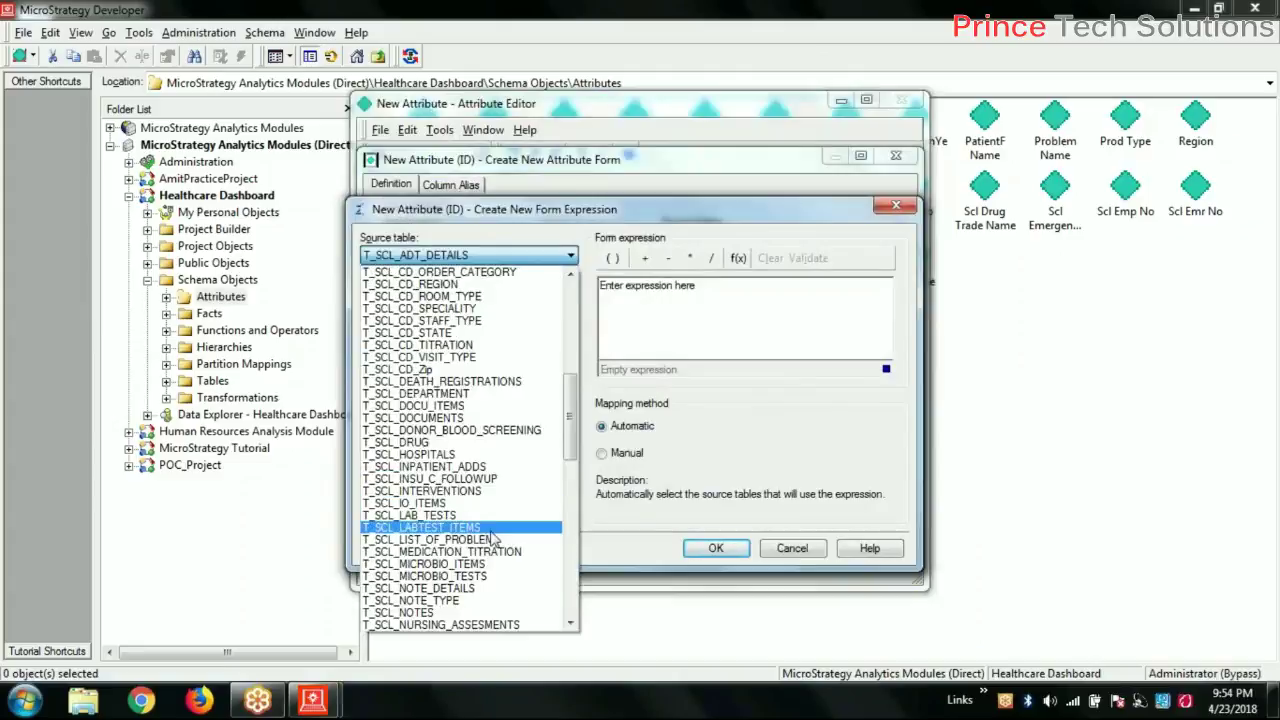
{"action": "scroll", "coordinate": [497, 580], "scroll_direction": "down", "scroll_amount": 3}
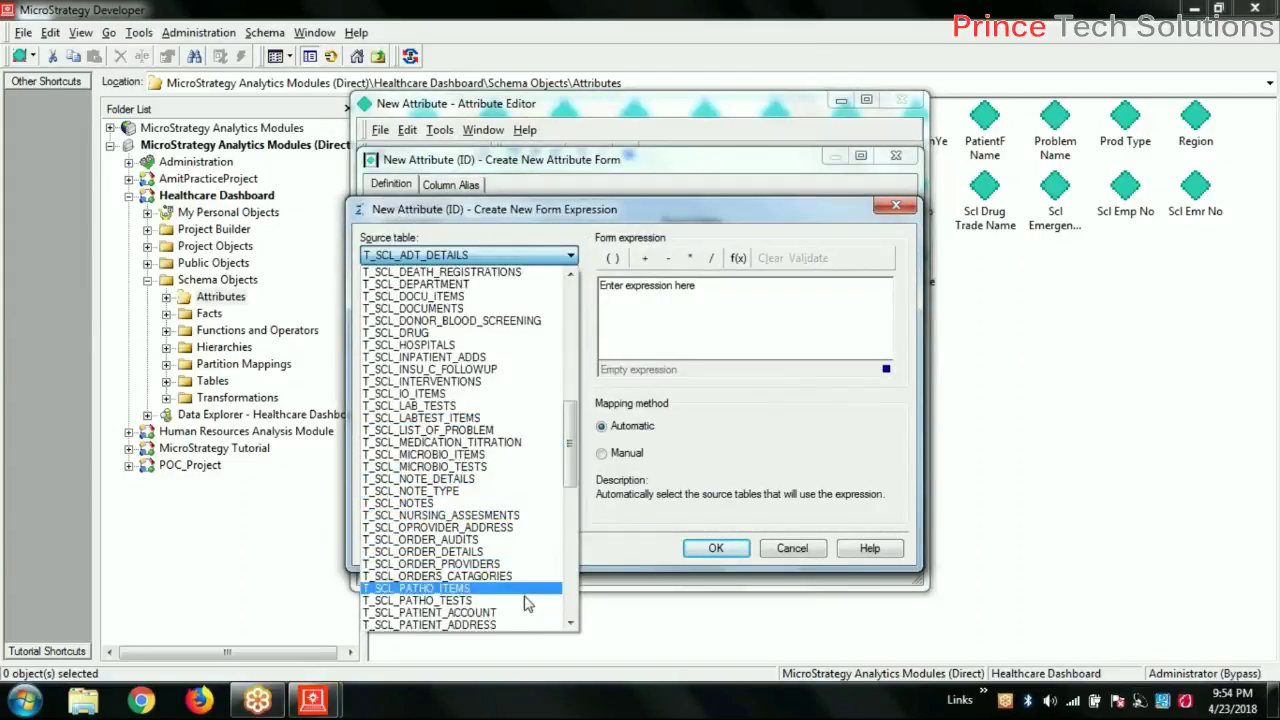
{"action": "left_click", "coordinate": [520, 612]}
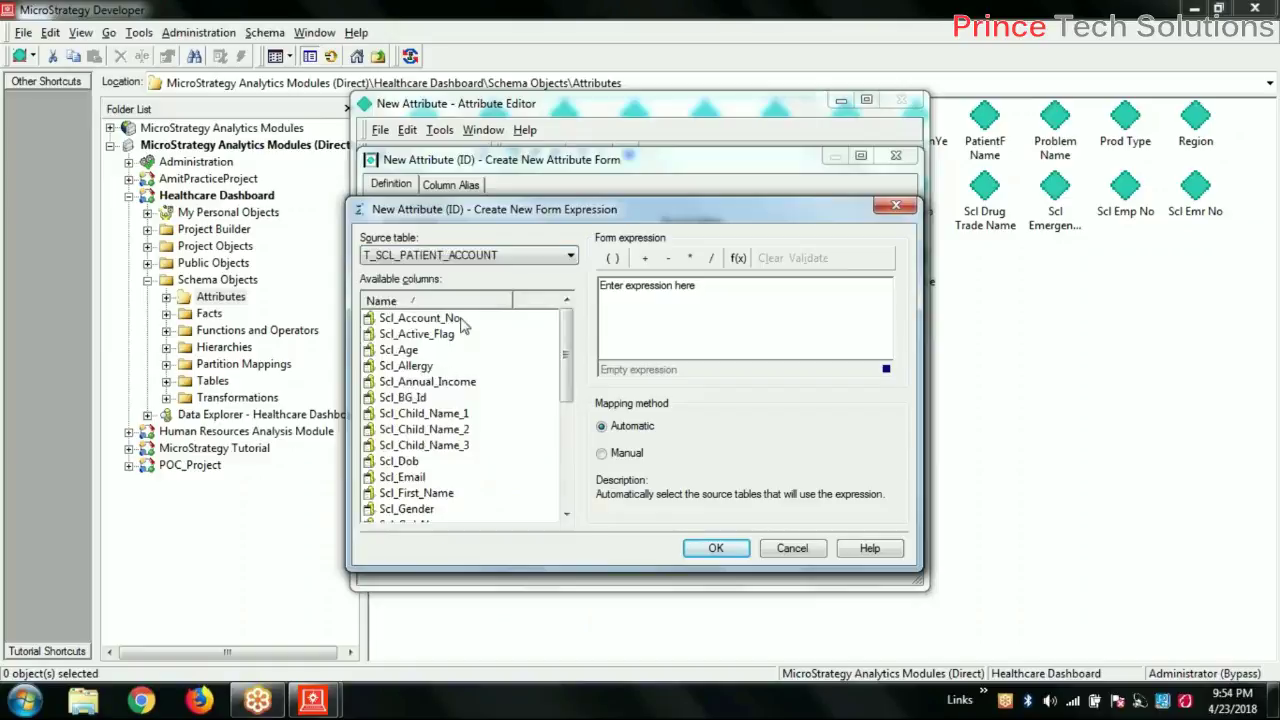
{"action": "left_click_drag", "start_coordinate": [568, 352], "coordinate": [585, 468]}
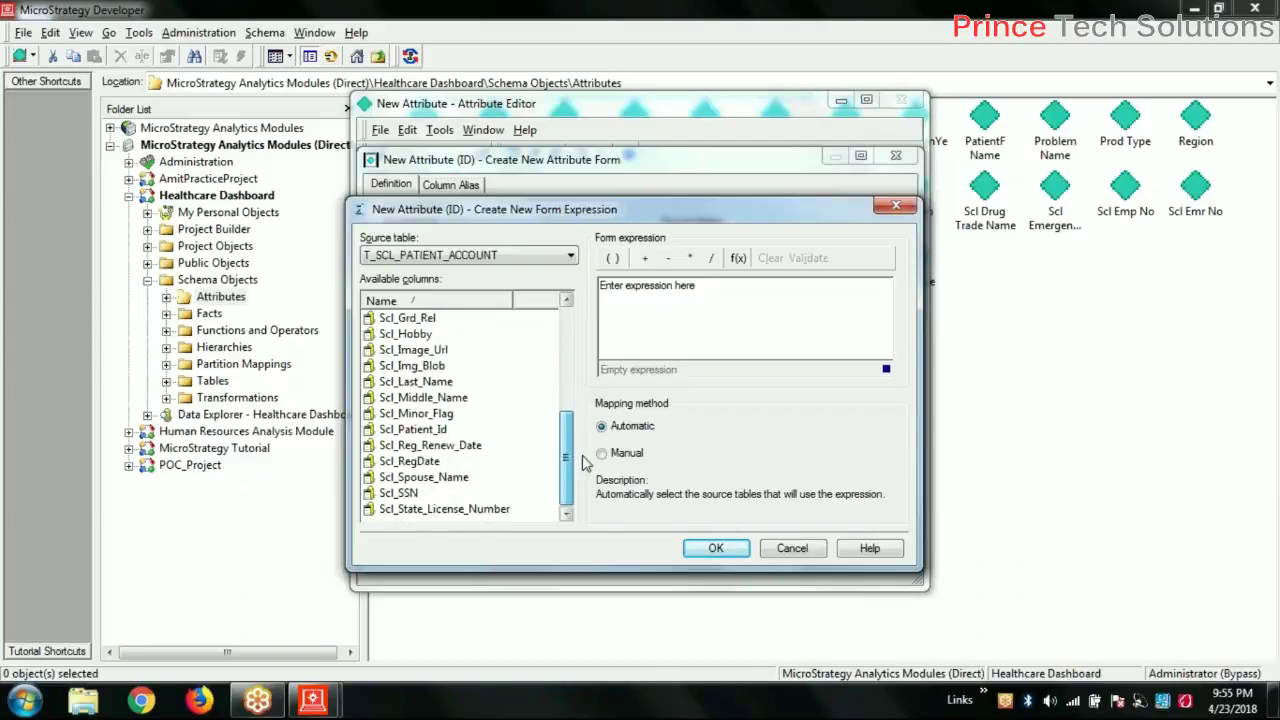
{"action": "double_click", "coordinate": [422, 383]}
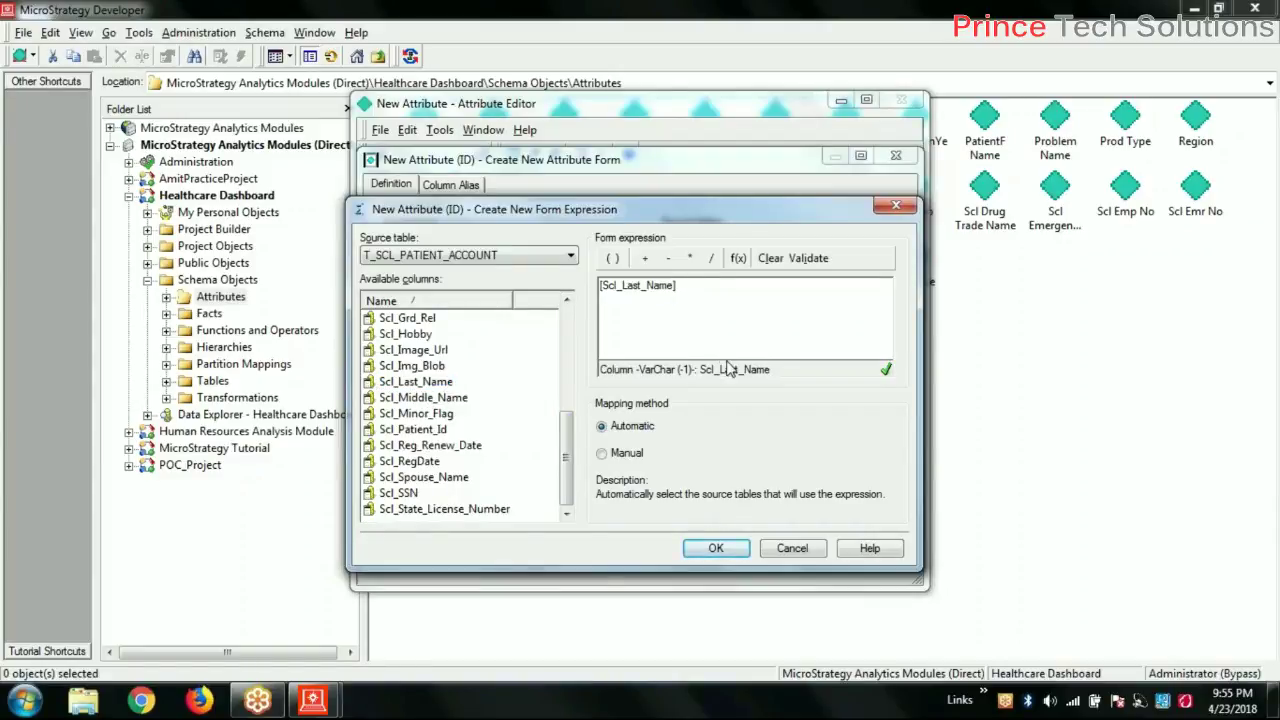